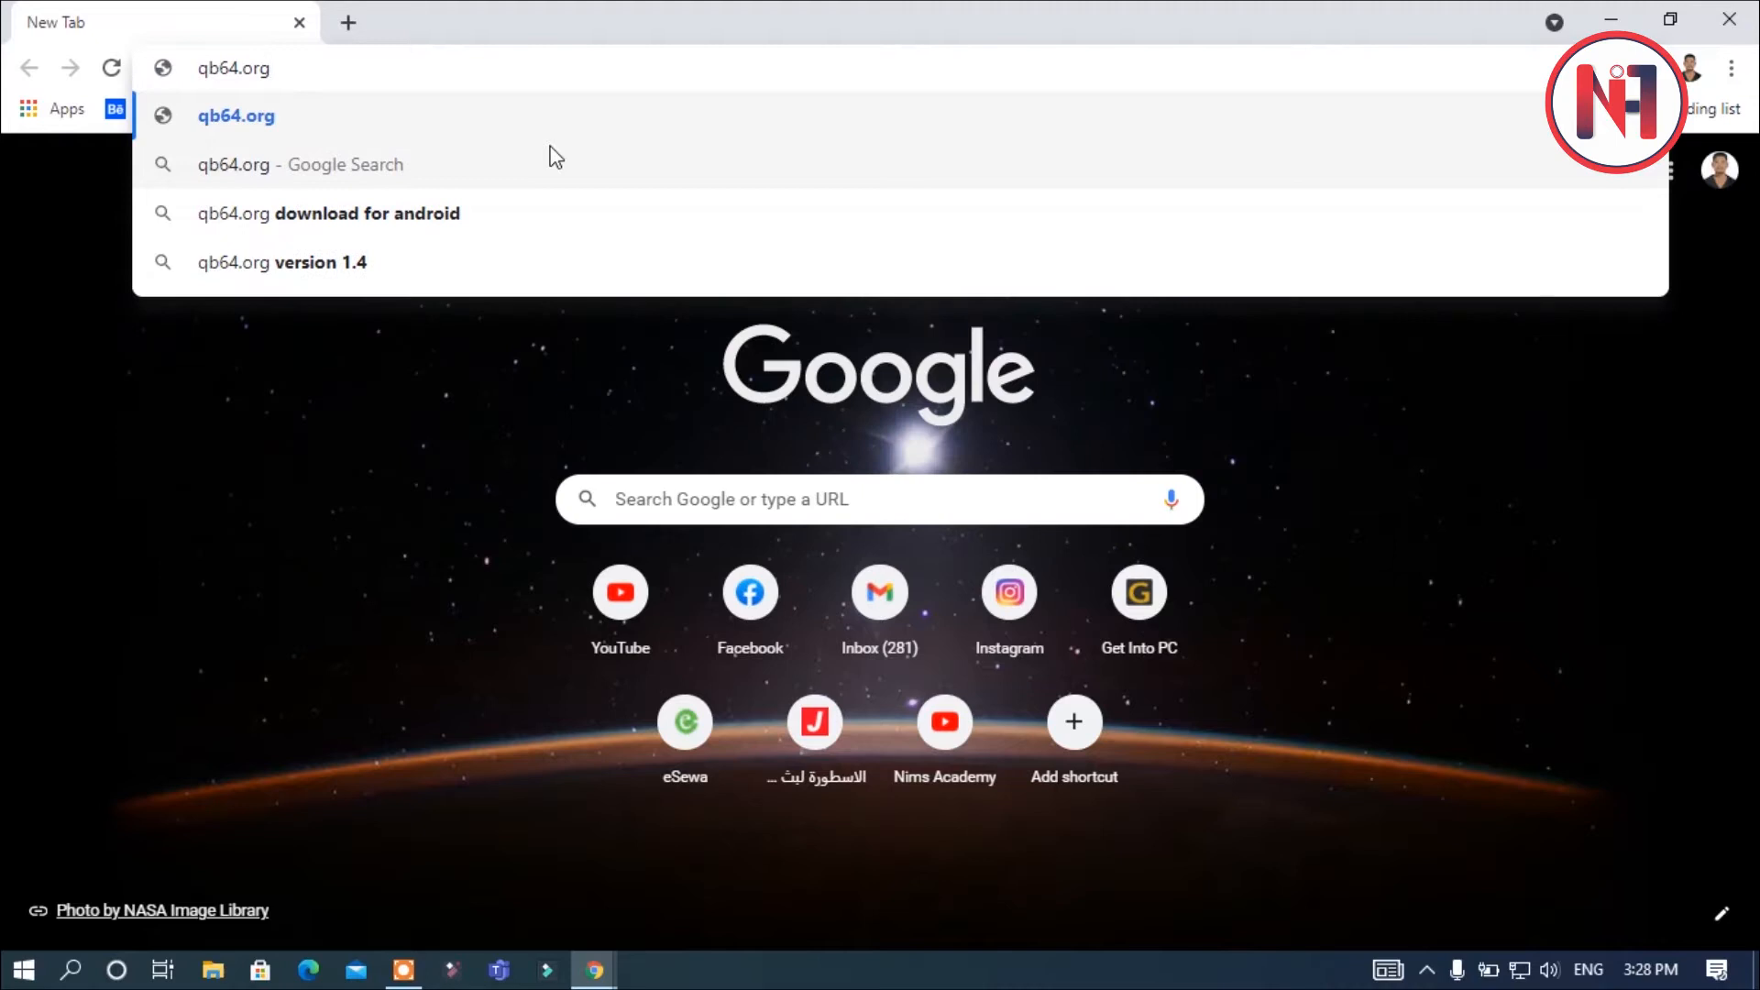
Open the qb64.org website and go to the download page for the latest version
{"action": "key", "text": "Return"}
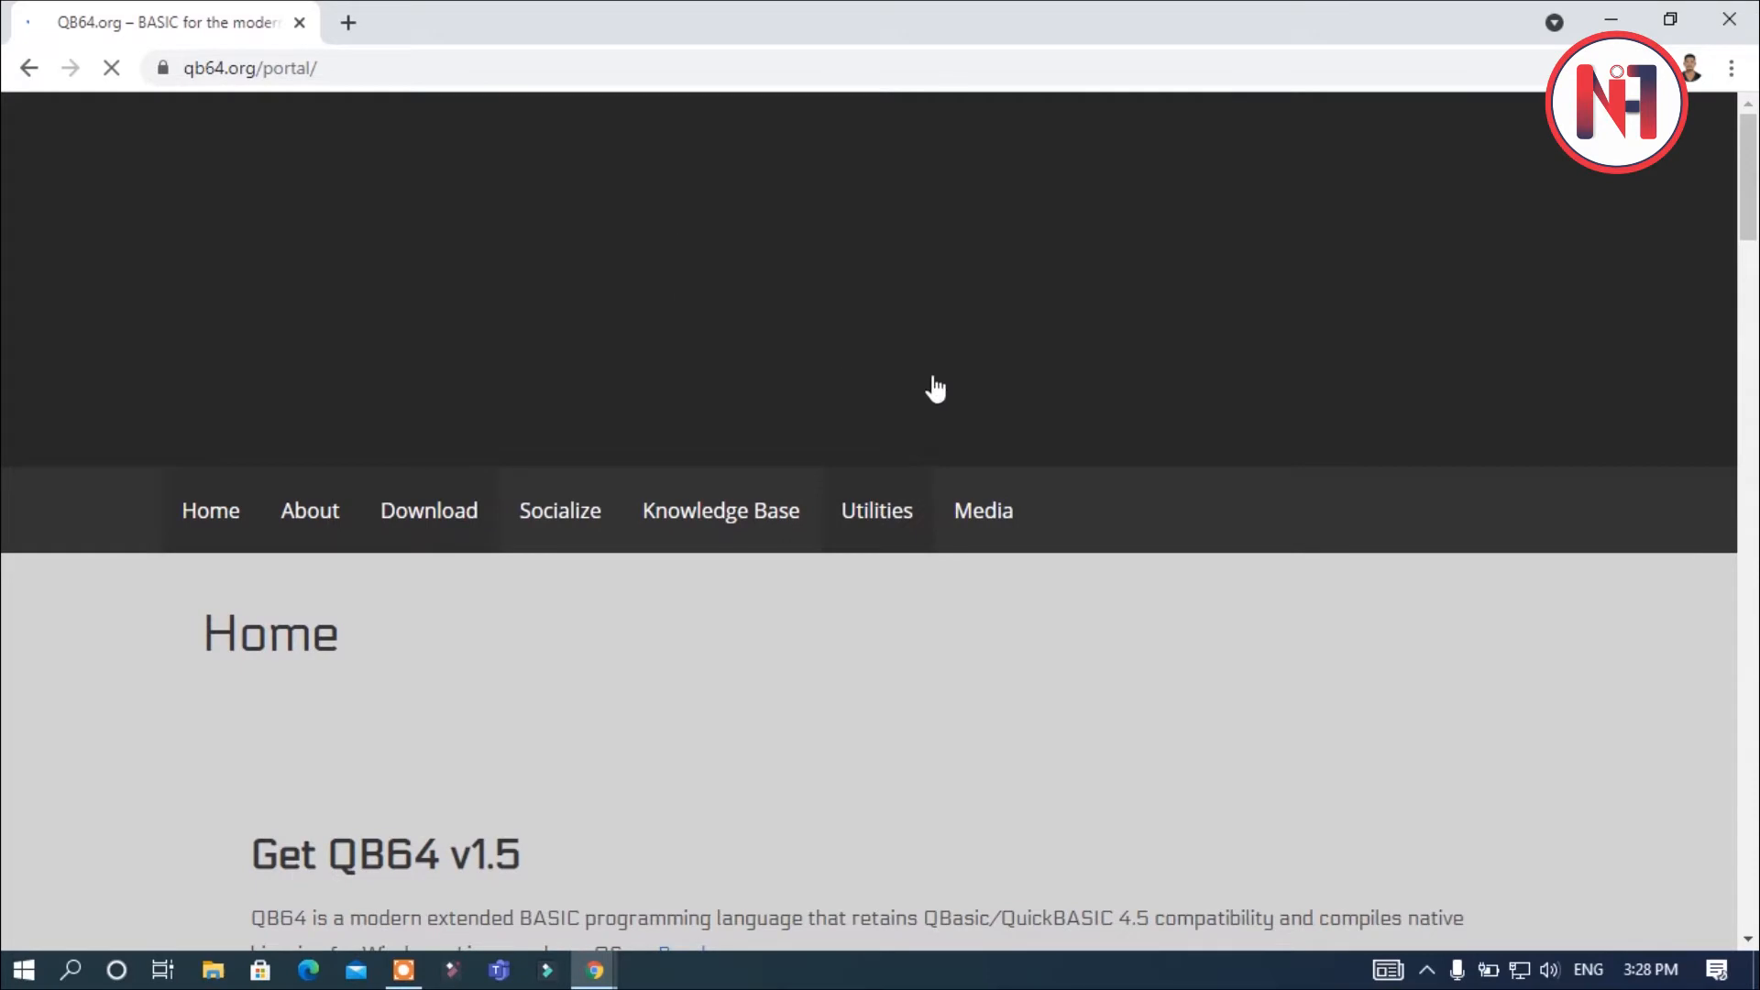
{"action": "scroll", "coordinate": [439, 487], "scroll_direction": "down", "scroll_amount": 4}
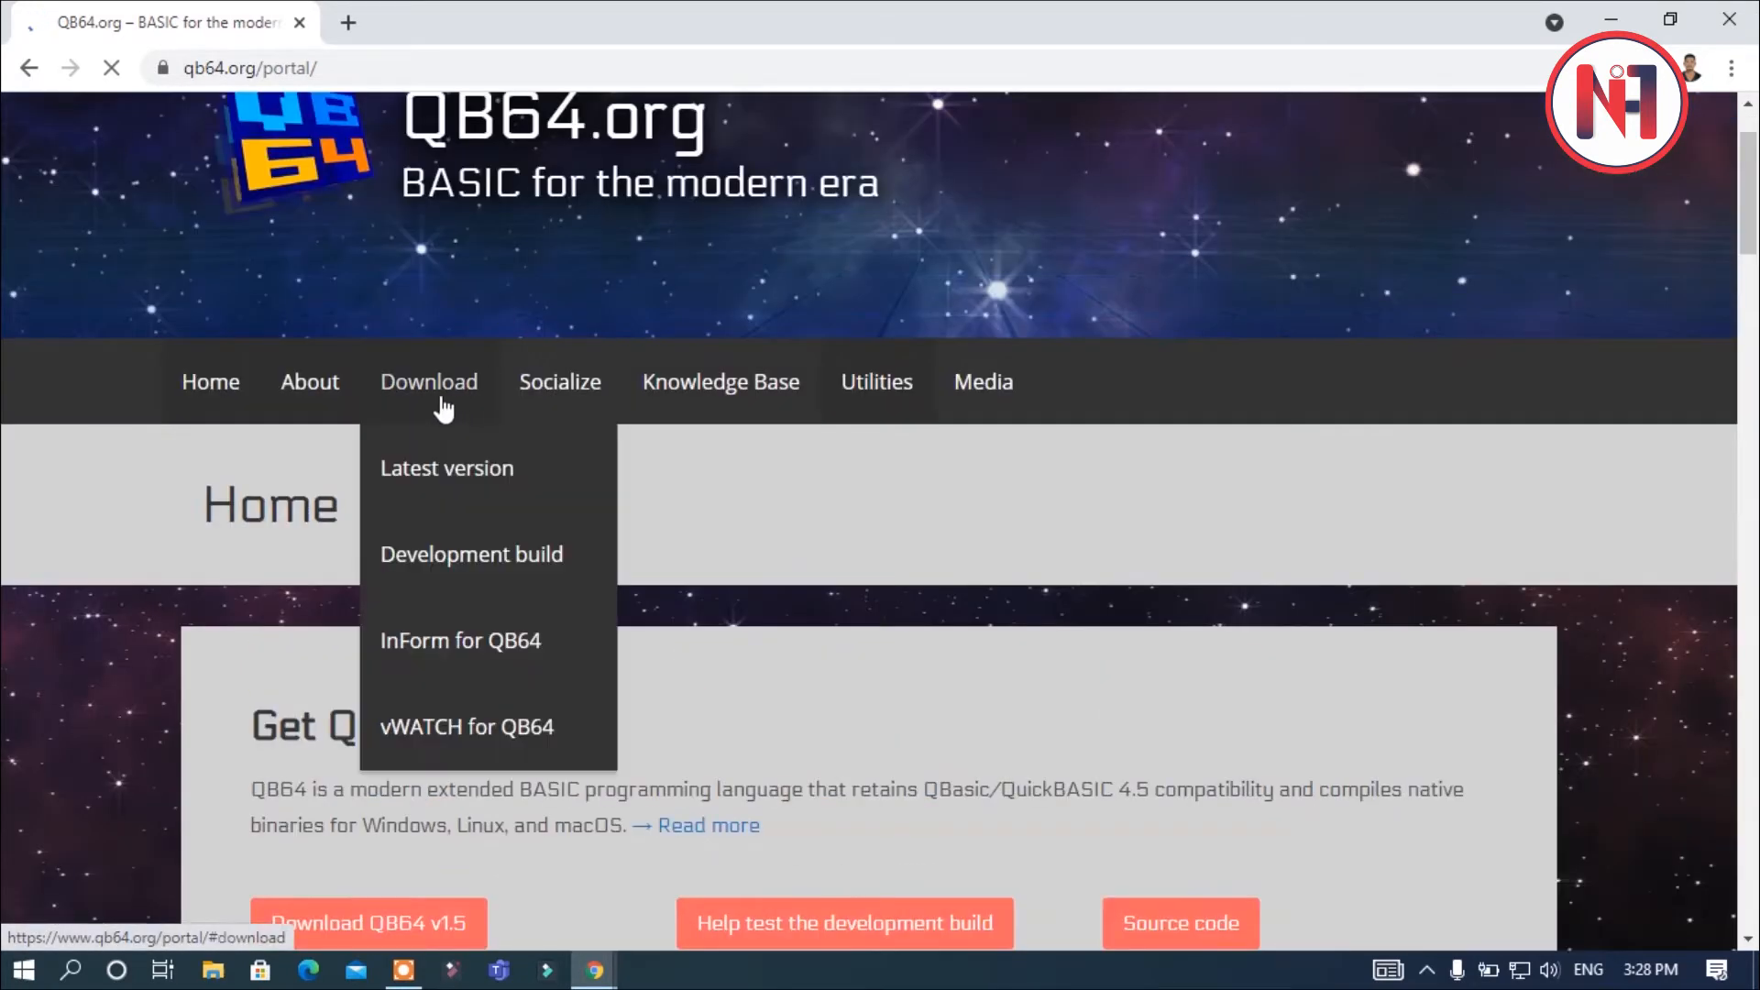
{"action": "scroll", "coordinate": [440, 392], "scroll_direction": "down", "scroll_amount": 6}
{"action": "scroll", "coordinate": [440, 392], "scroll_direction": "down", "scroll_amount": 9}
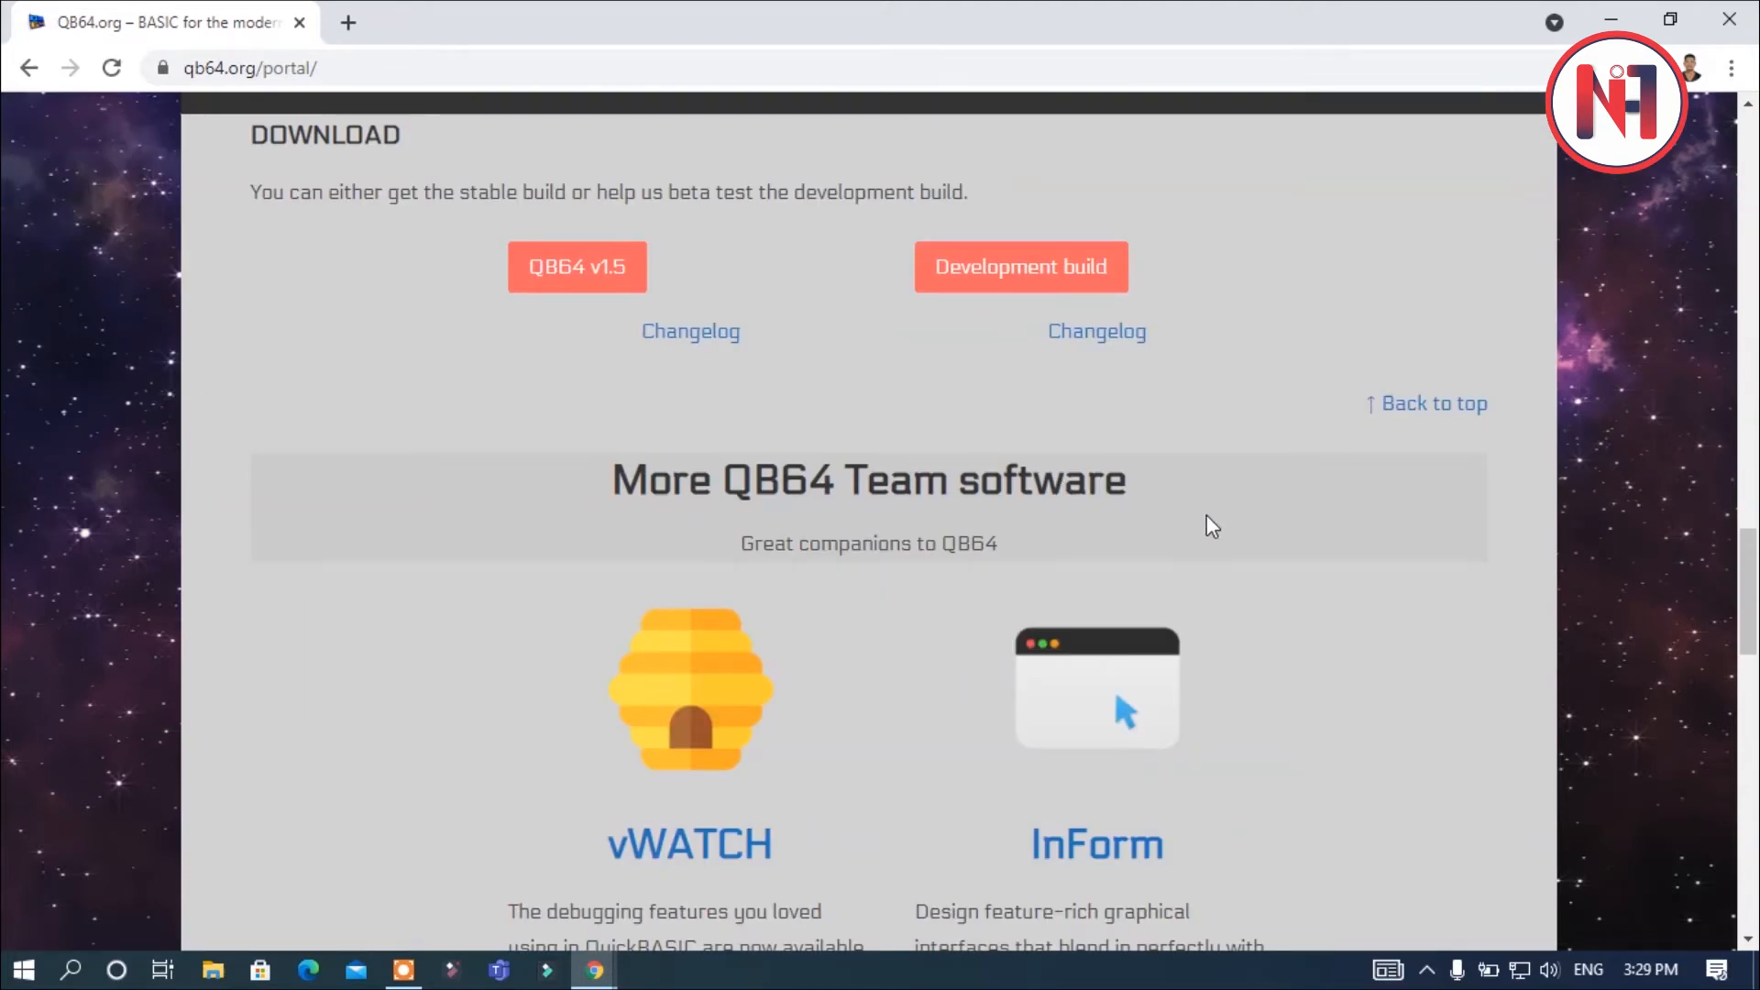
{"action": "scroll", "coordinate": [1213, 527], "scroll_direction": "up", "scroll_amount": 2}
{"action": "scroll", "coordinate": [1213, 527], "scroll_direction": "up", "scroll_amount": 5}
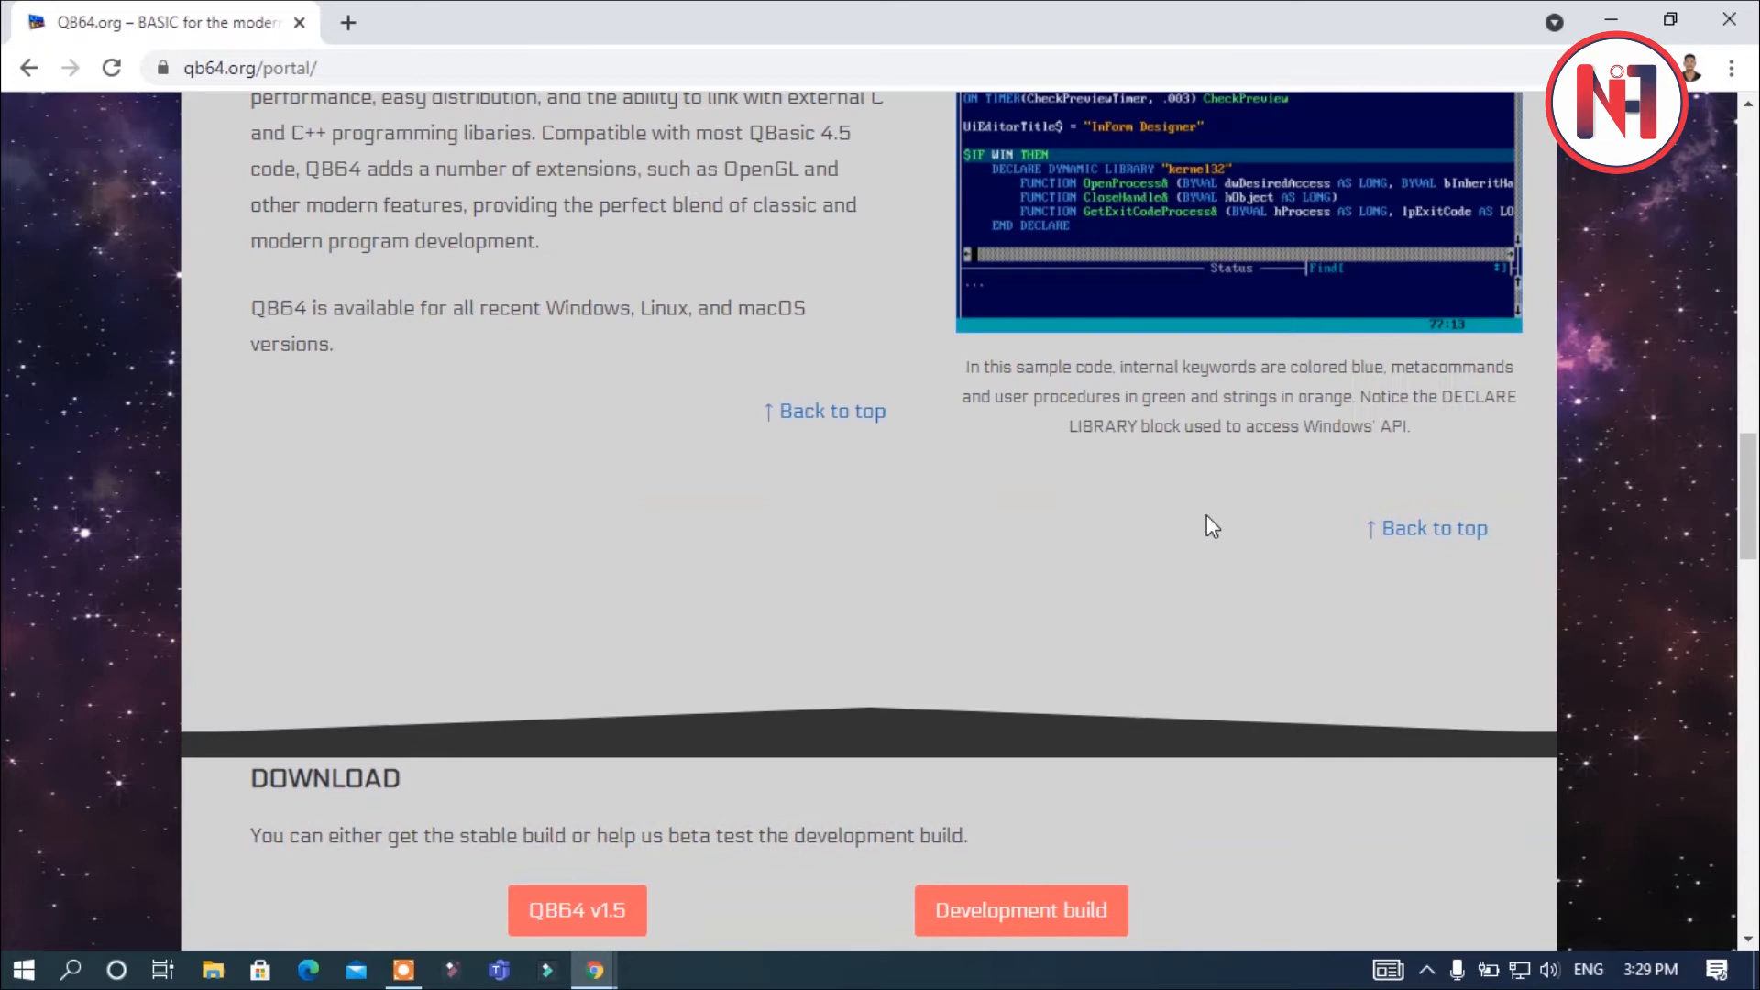
{"action": "scroll", "coordinate": [1206, 516], "scroll_direction": "up", "scroll_amount": 8}
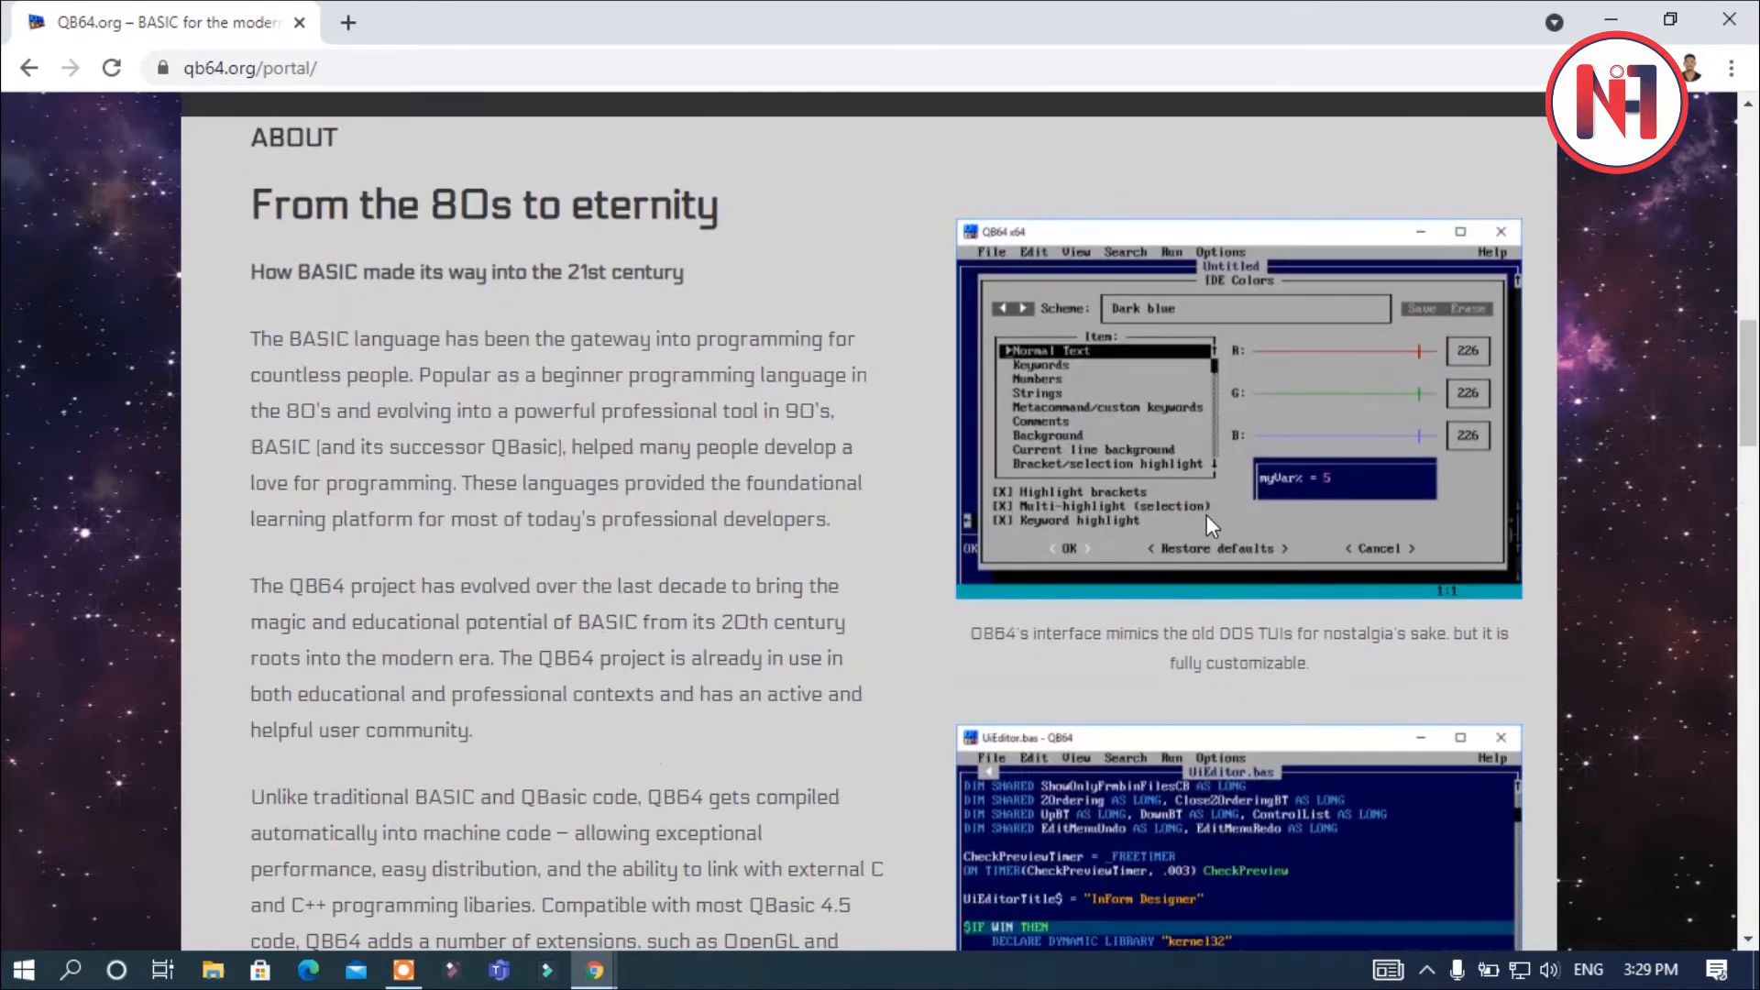
{"action": "scroll", "coordinate": [1206, 515], "scroll_direction": "up", "scroll_amount": 7}
{"action": "scroll", "coordinate": [1206, 515], "scroll_direction": "up", "scroll_amount": 3}
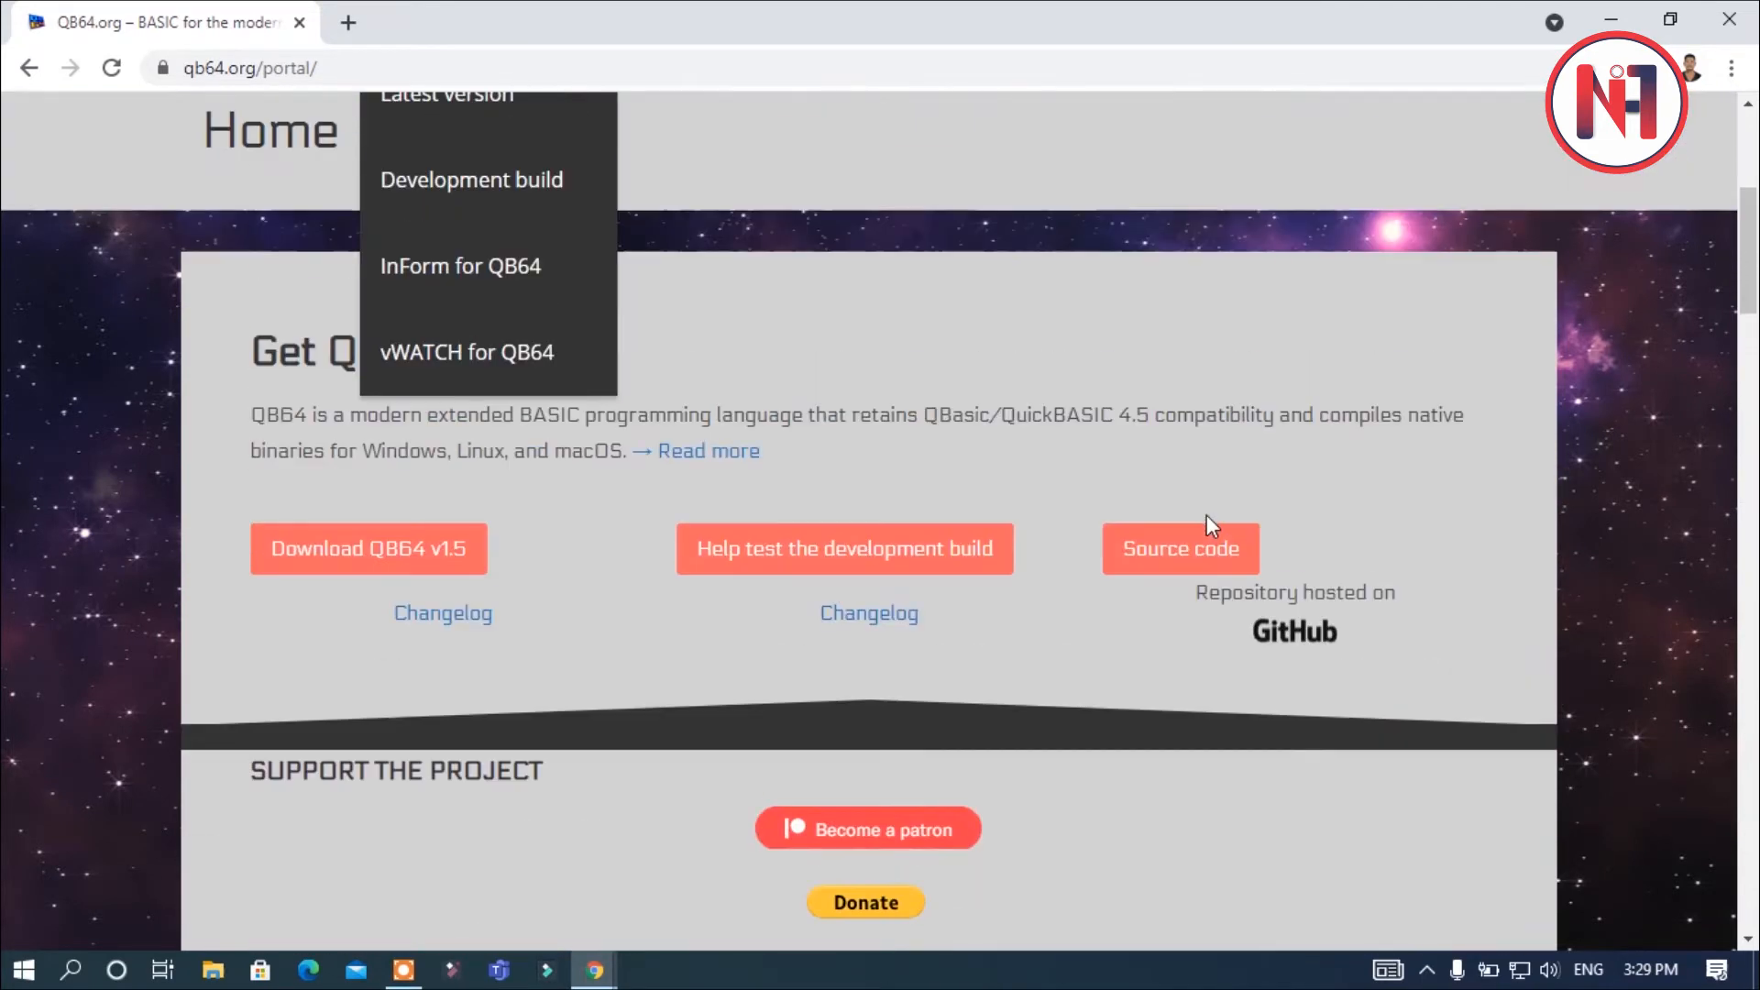
{"action": "scroll", "coordinate": [1207, 515], "scroll_direction": "up", "scroll_amount": 2}
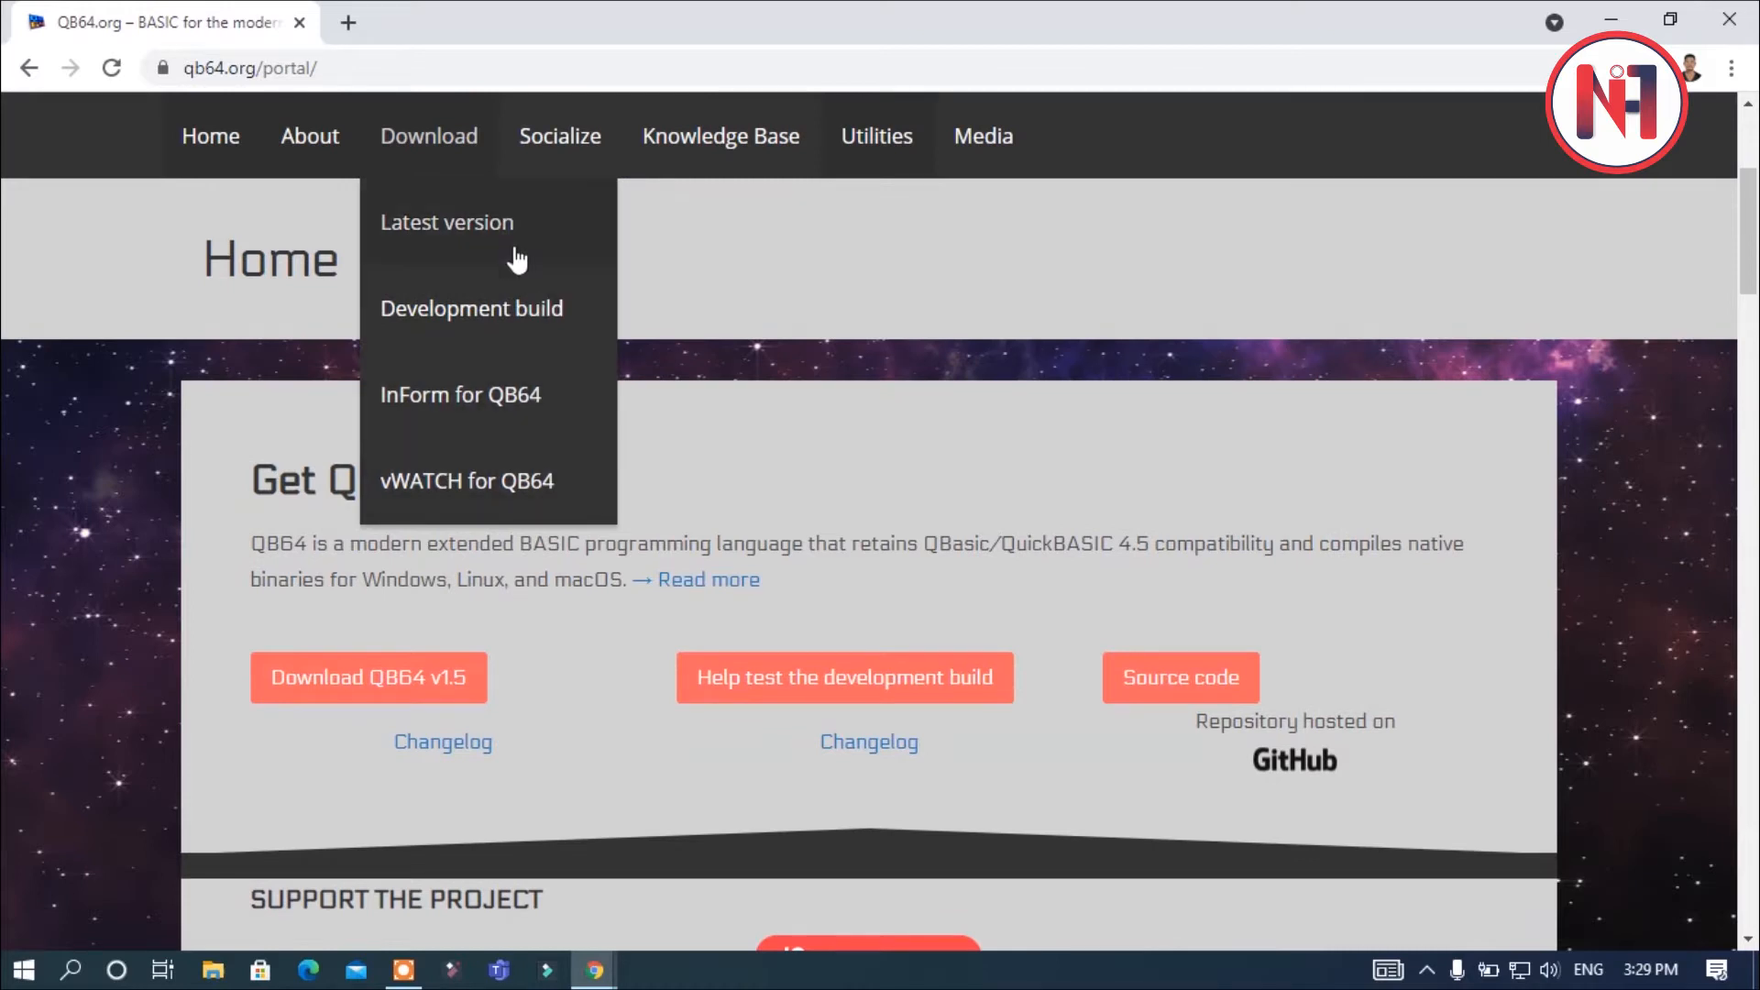
{"action": "left_click", "coordinate": [513, 257]}
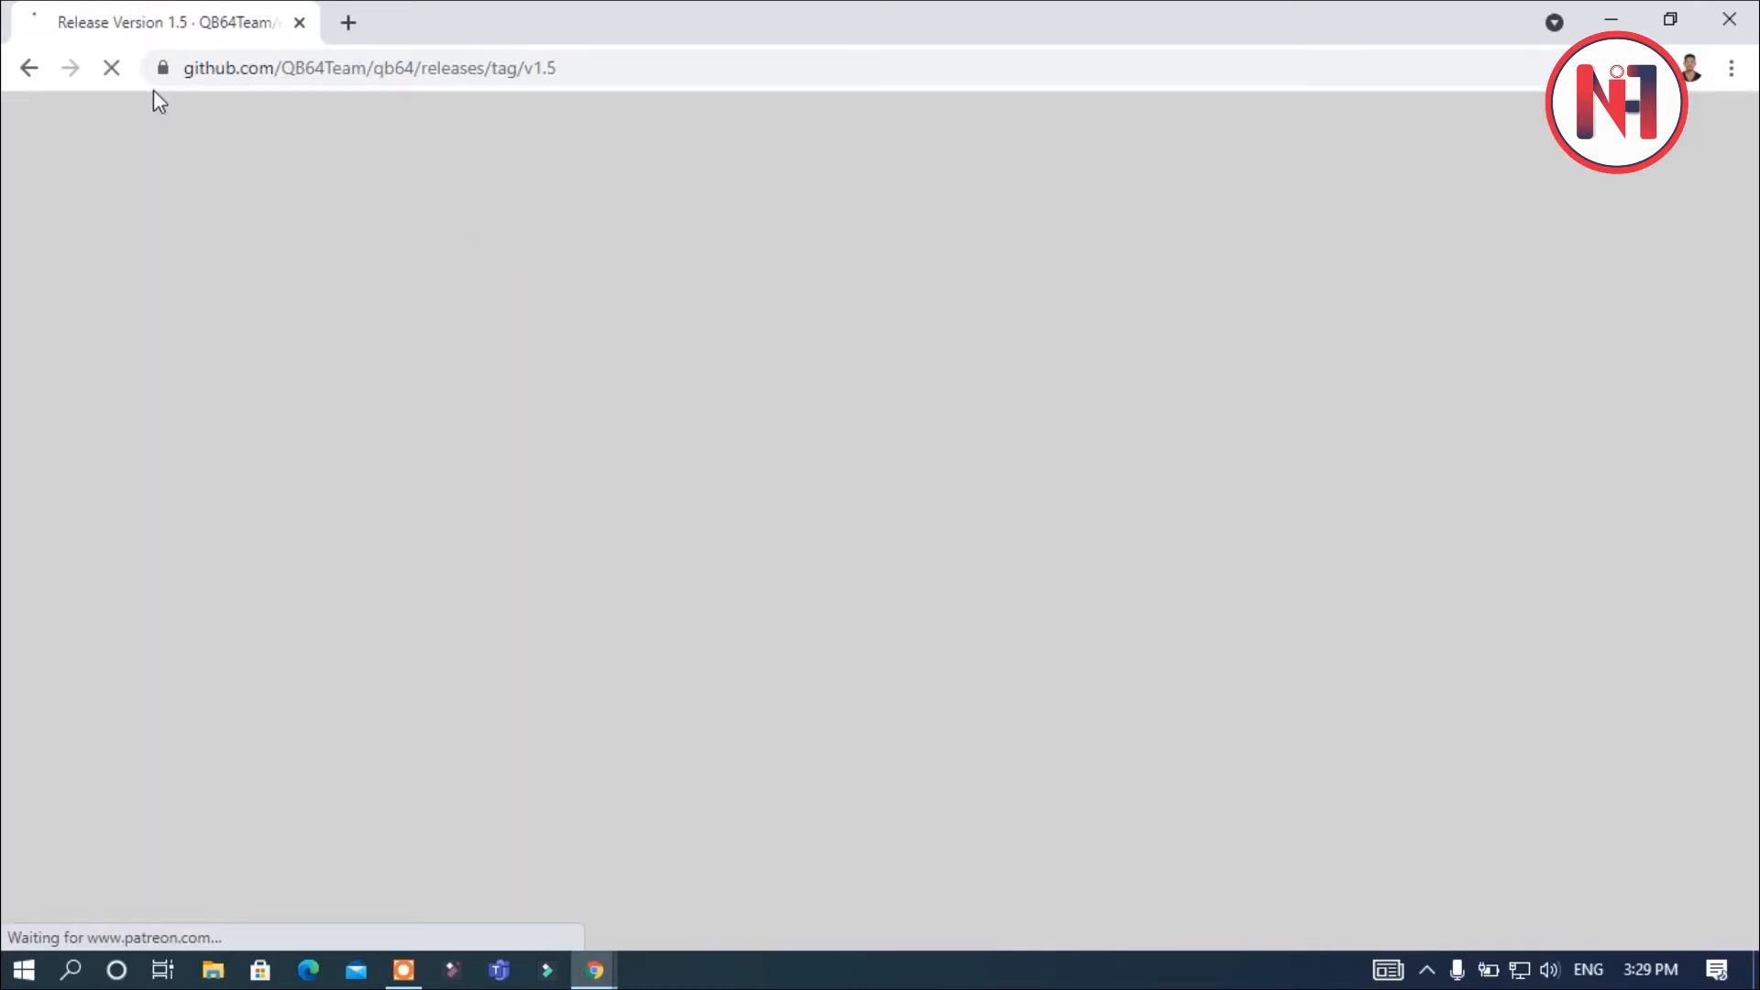
Examine the QB64 v1.5 release page and the download packages offered for each operating system
{"action": "scroll", "coordinate": [927, 405], "scroll_direction": "down", "scroll_amount": 3}
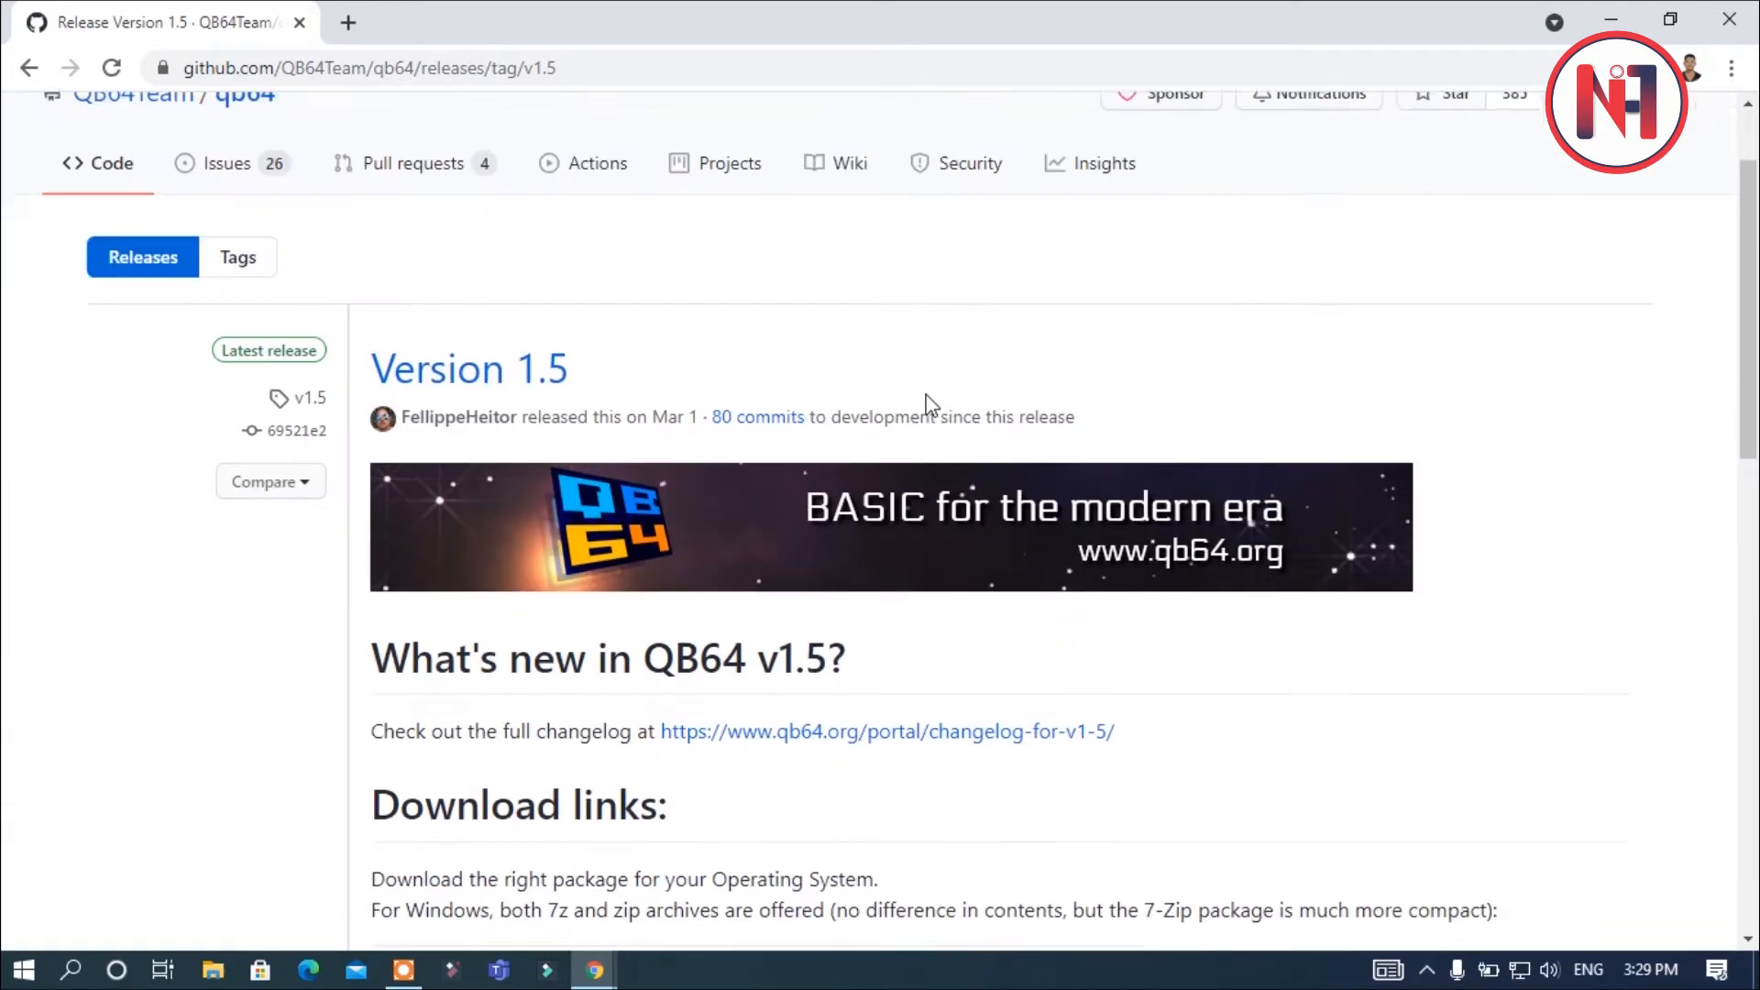
{"action": "scroll", "coordinate": [928, 410], "scroll_direction": "down", "scroll_amount": 4}
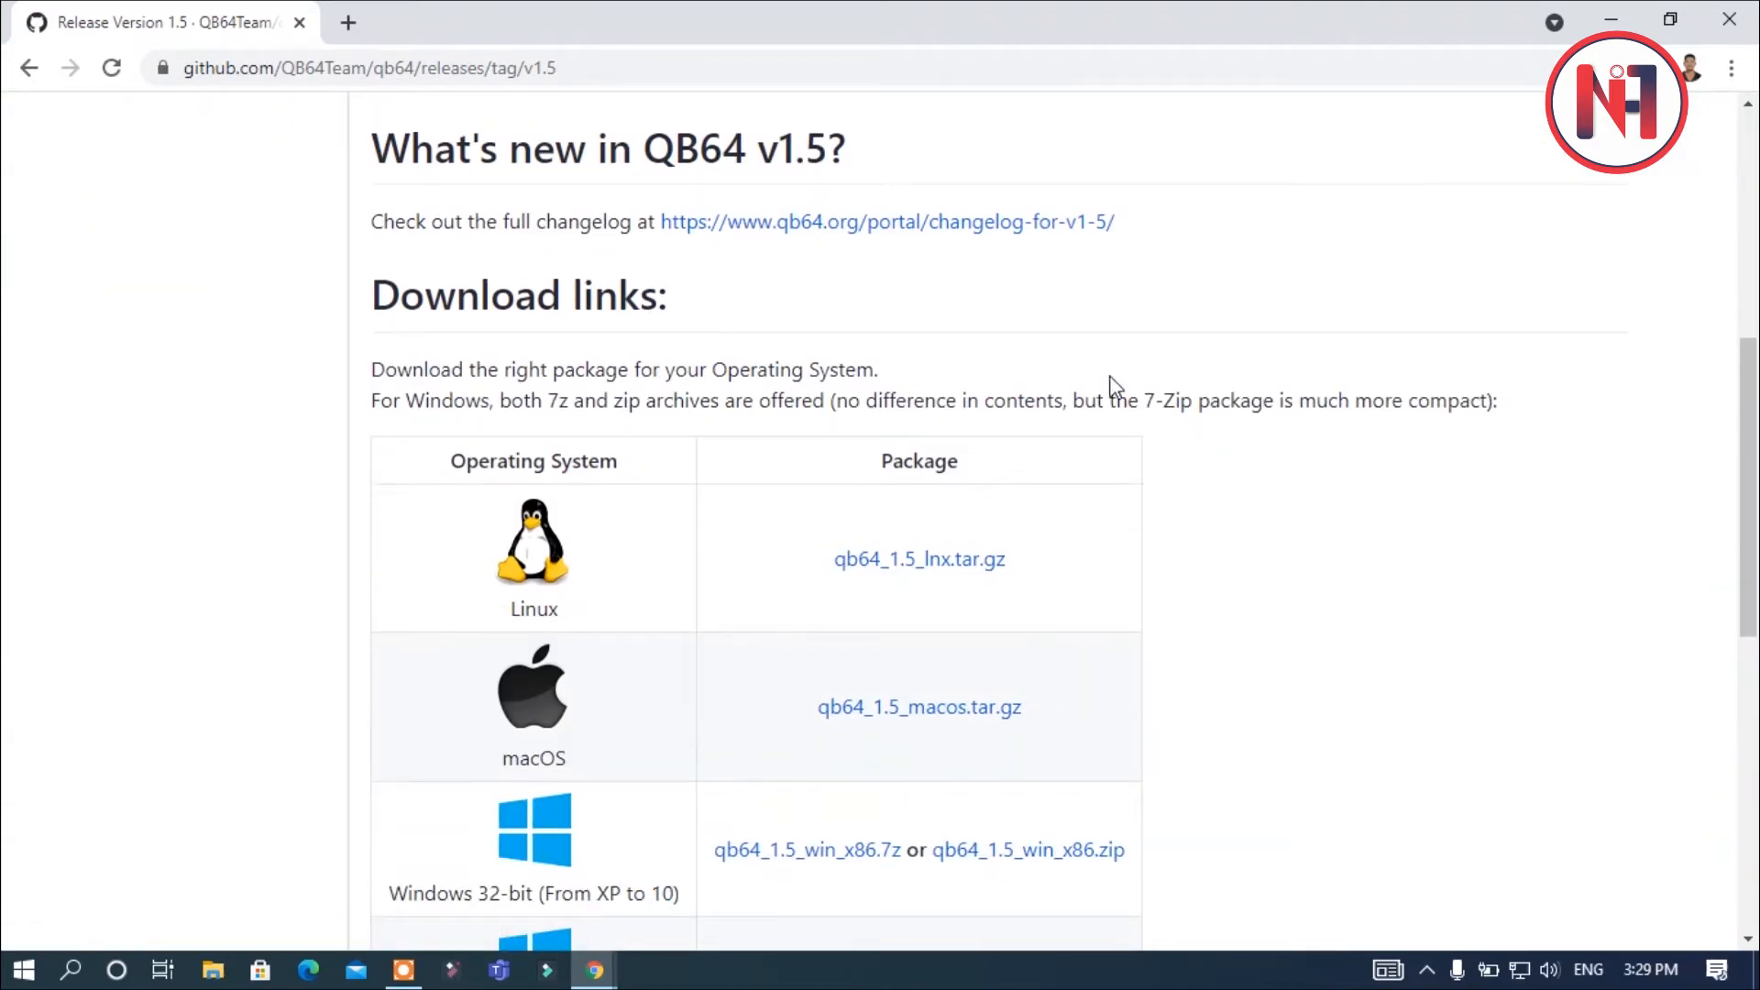
{"action": "scroll", "coordinate": [1054, 403], "scroll_direction": "up", "scroll_amount": 5}
{"action": "scroll", "coordinate": [486, 346], "scroll_direction": "up", "scroll_amount": 2}
{"action": "scroll", "coordinate": [856, 443], "scroll_direction": "down", "scroll_amount": 5}
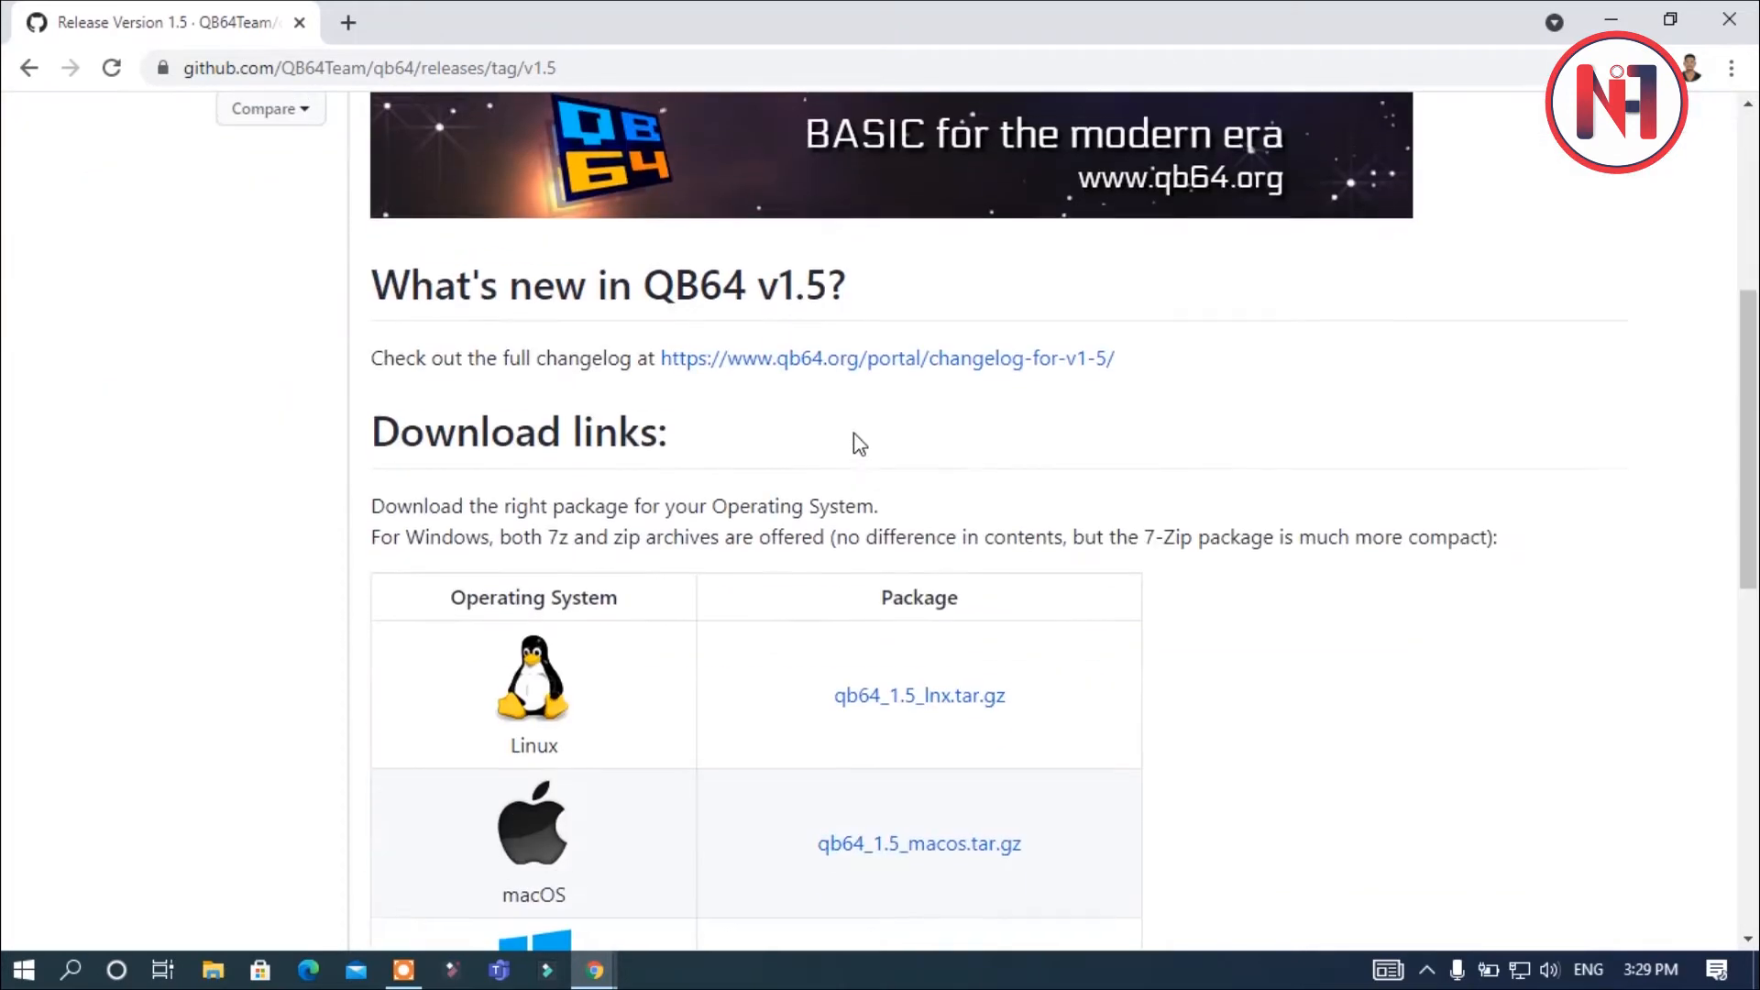
{"action": "scroll", "coordinate": [1090, 463], "scroll_direction": "down", "scroll_amount": 1}
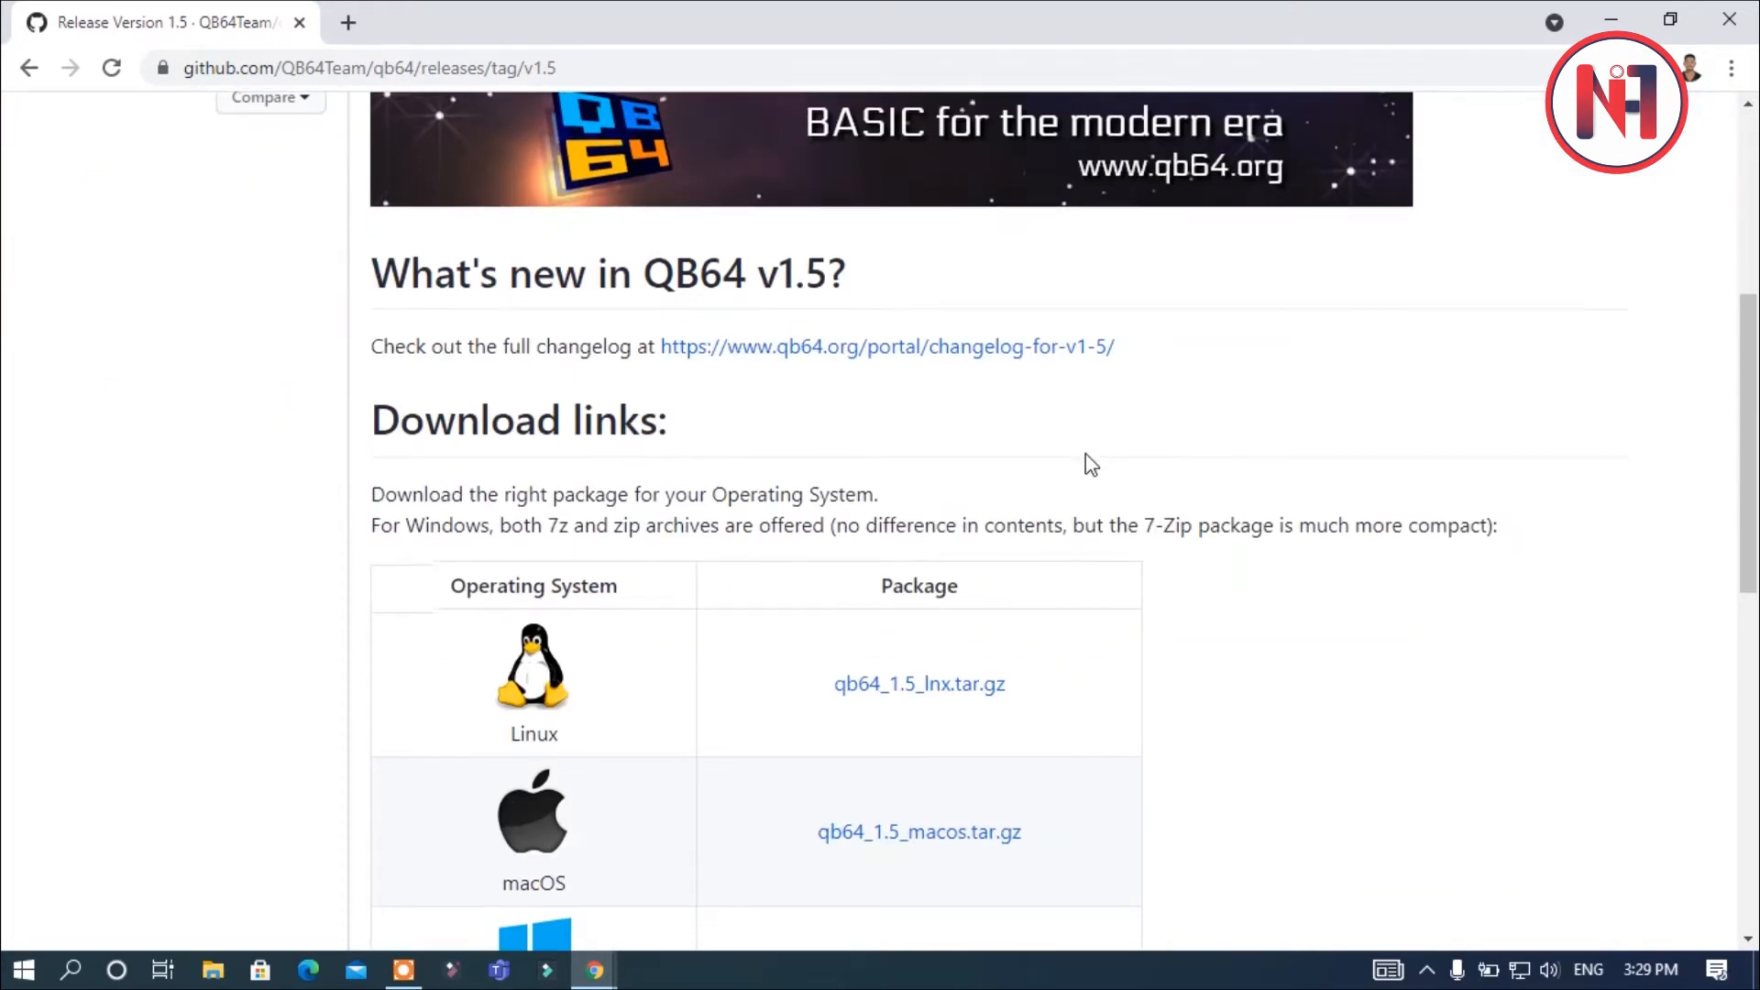
{"action": "scroll", "coordinate": [1211, 679], "scroll_direction": "down", "scroll_amount": 1}
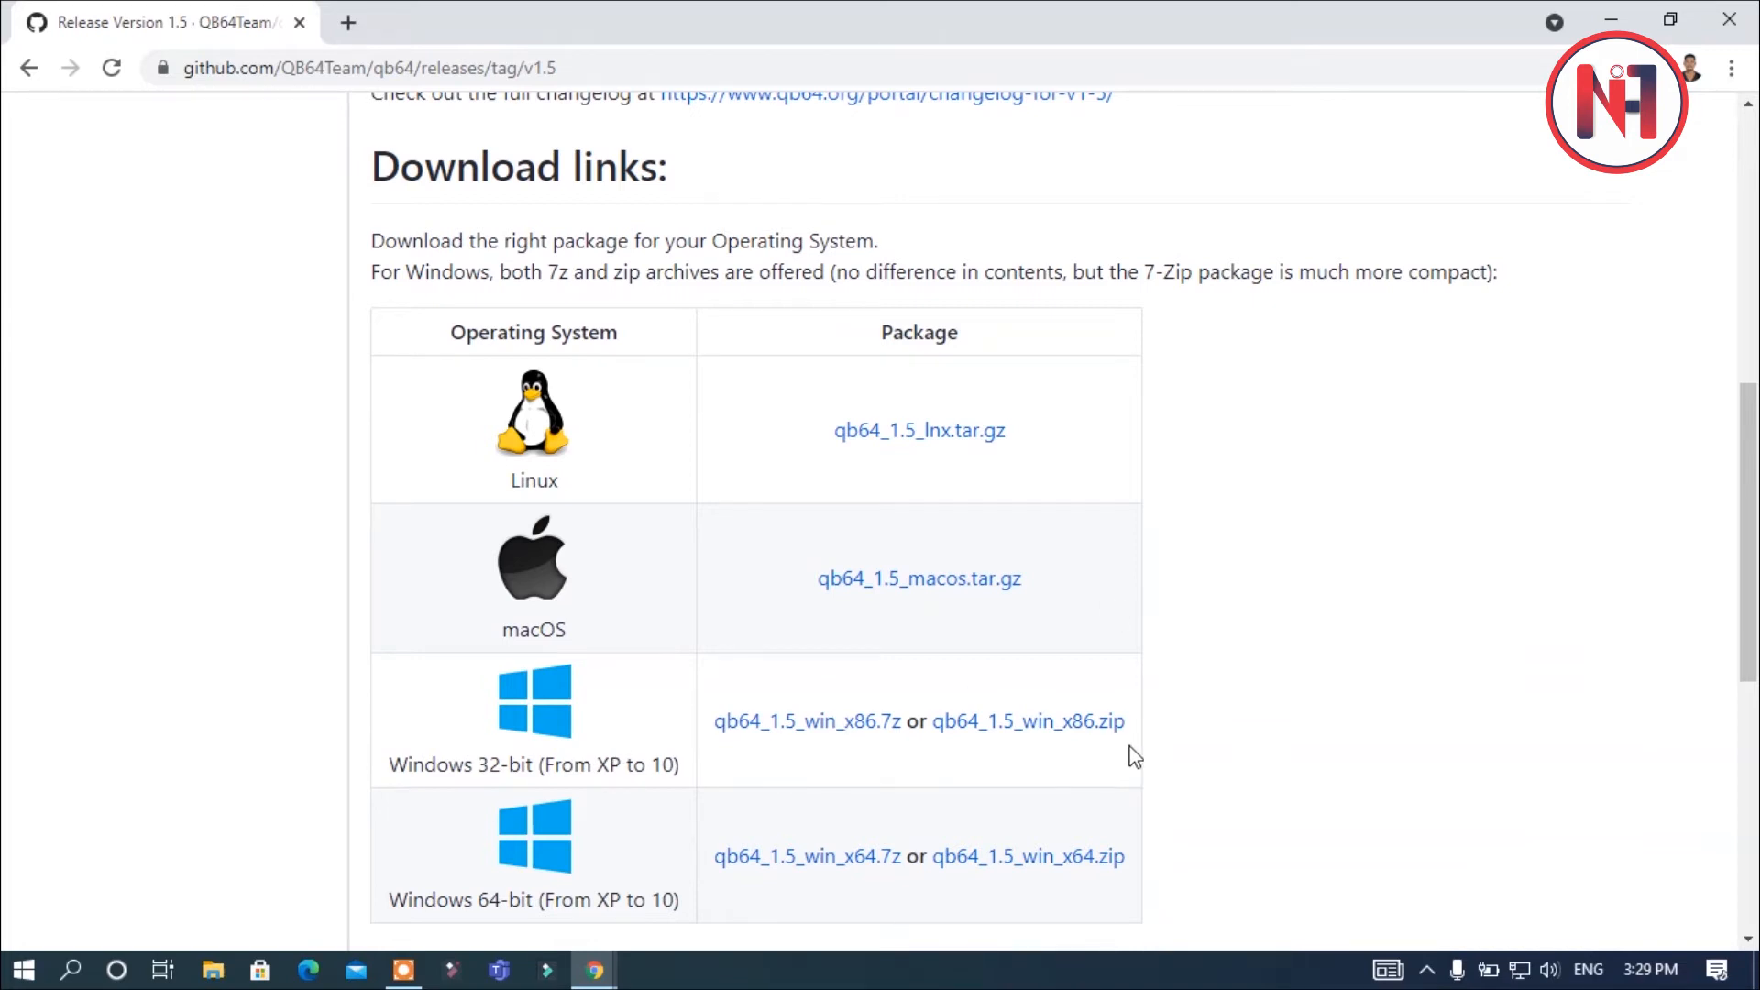
{"action": "scroll", "coordinate": [711, 758], "scroll_direction": "down", "scroll_amount": 1}
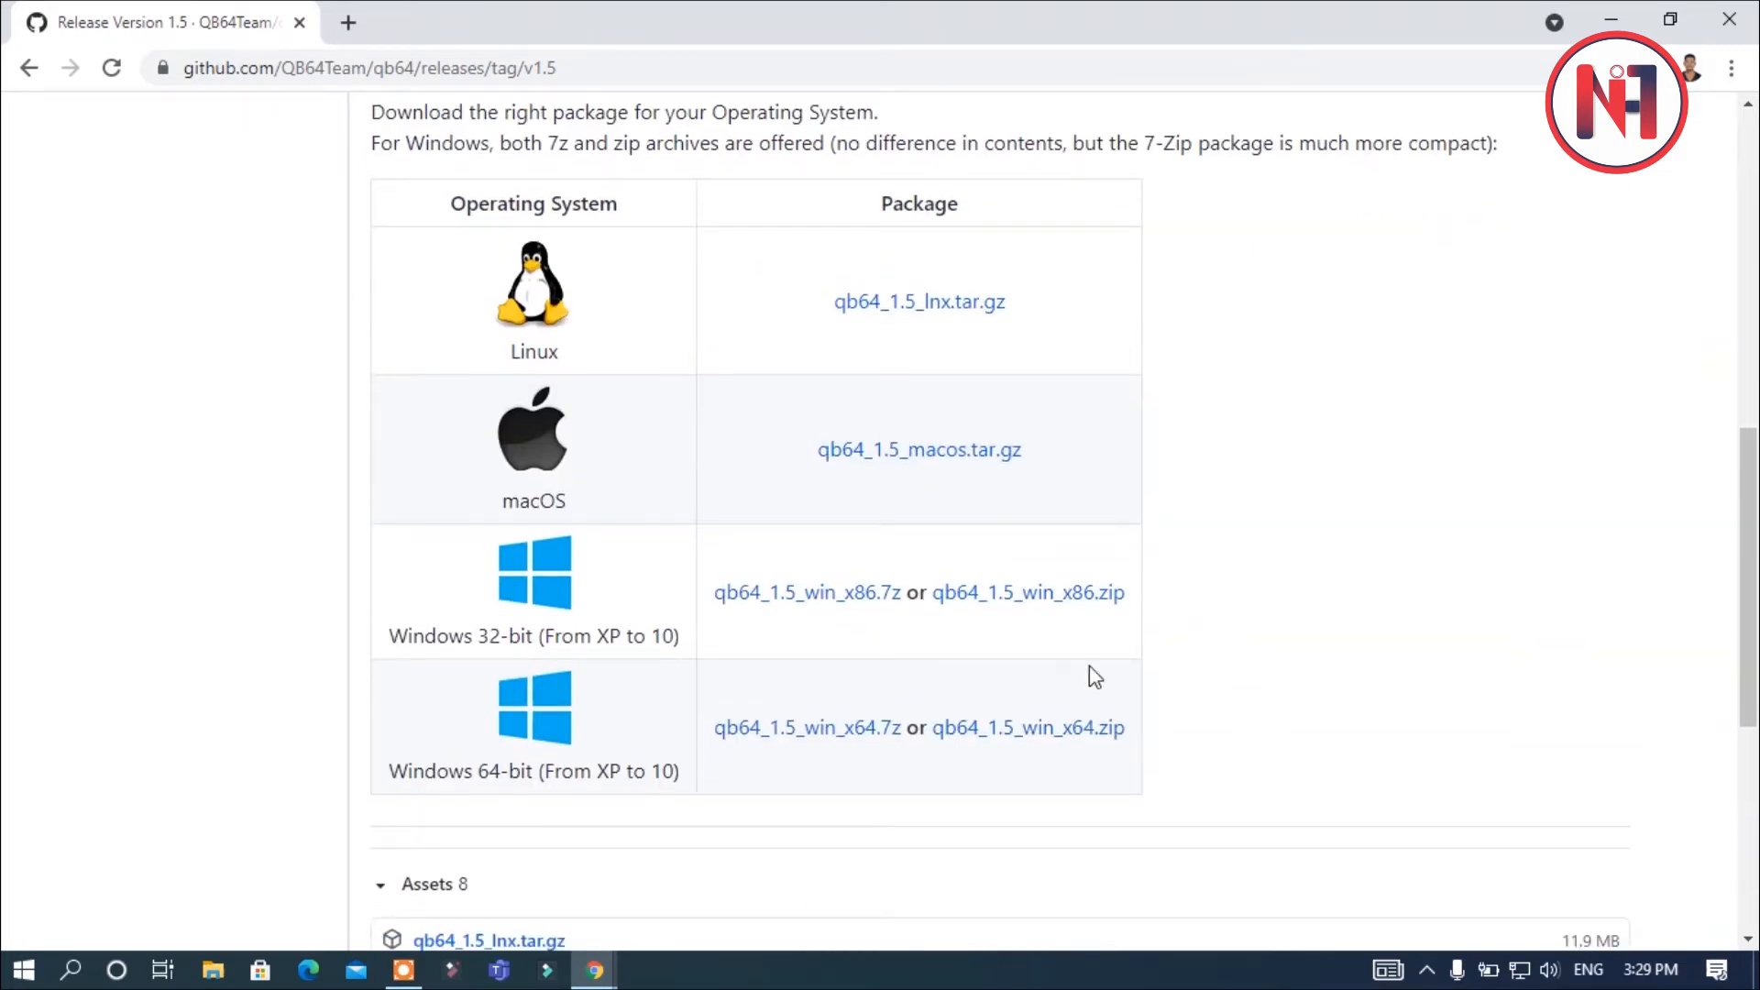
{"action": "scroll", "coordinate": [1030, 652], "scroll_direction": "down", "scroll_amount": 2}
{"action": "scroll", "coordinate": [1053, 668], "scroll_direction": "up", "scroll_amount": 1}
{"action": "scroll", "coordinate": [1052, 668], "scroll_direction": "up", "scroll_amount": 2}
{"action": "scroll", "coordinate": [1030, 696], "scroll_direction": "up", "scroll_amount": 2}
{"action": "scroll", "coordinate": [1018, 694], "scroll_direction": "down", "scroll_amount": 1}
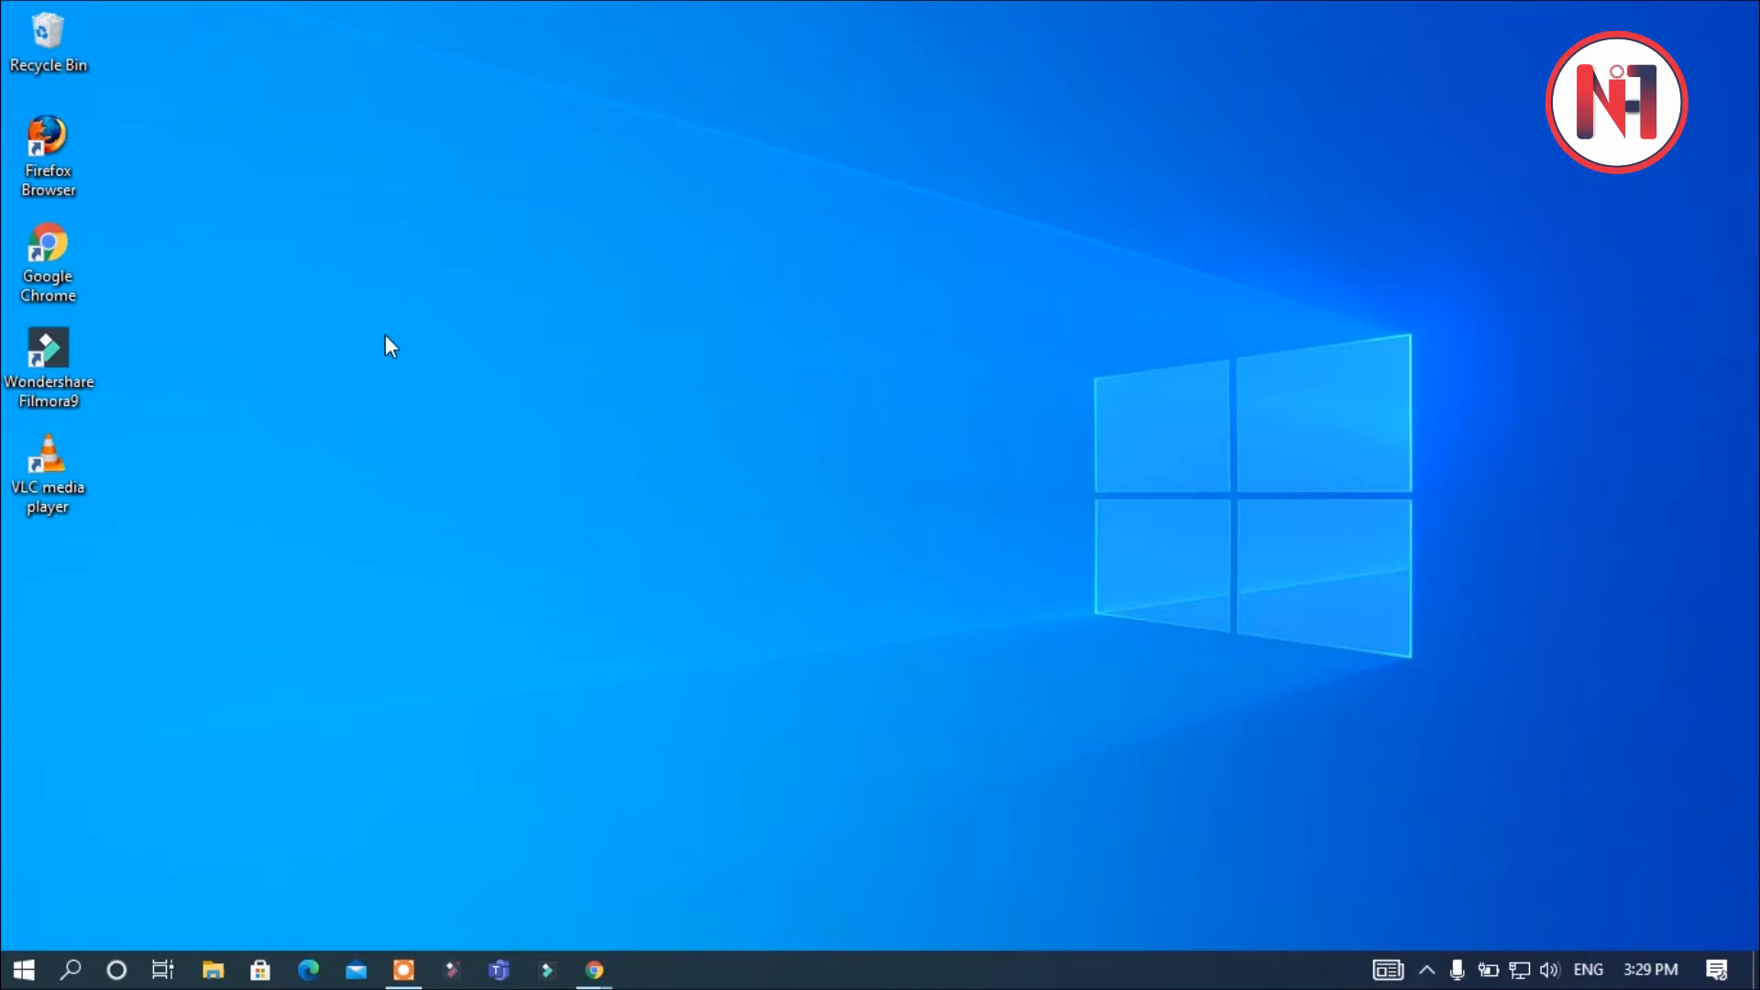
Switch to File Explorer, open This PC and place a shortcut to it on the desktop
{"action": "left_click", "coordinate": [215, 974]}
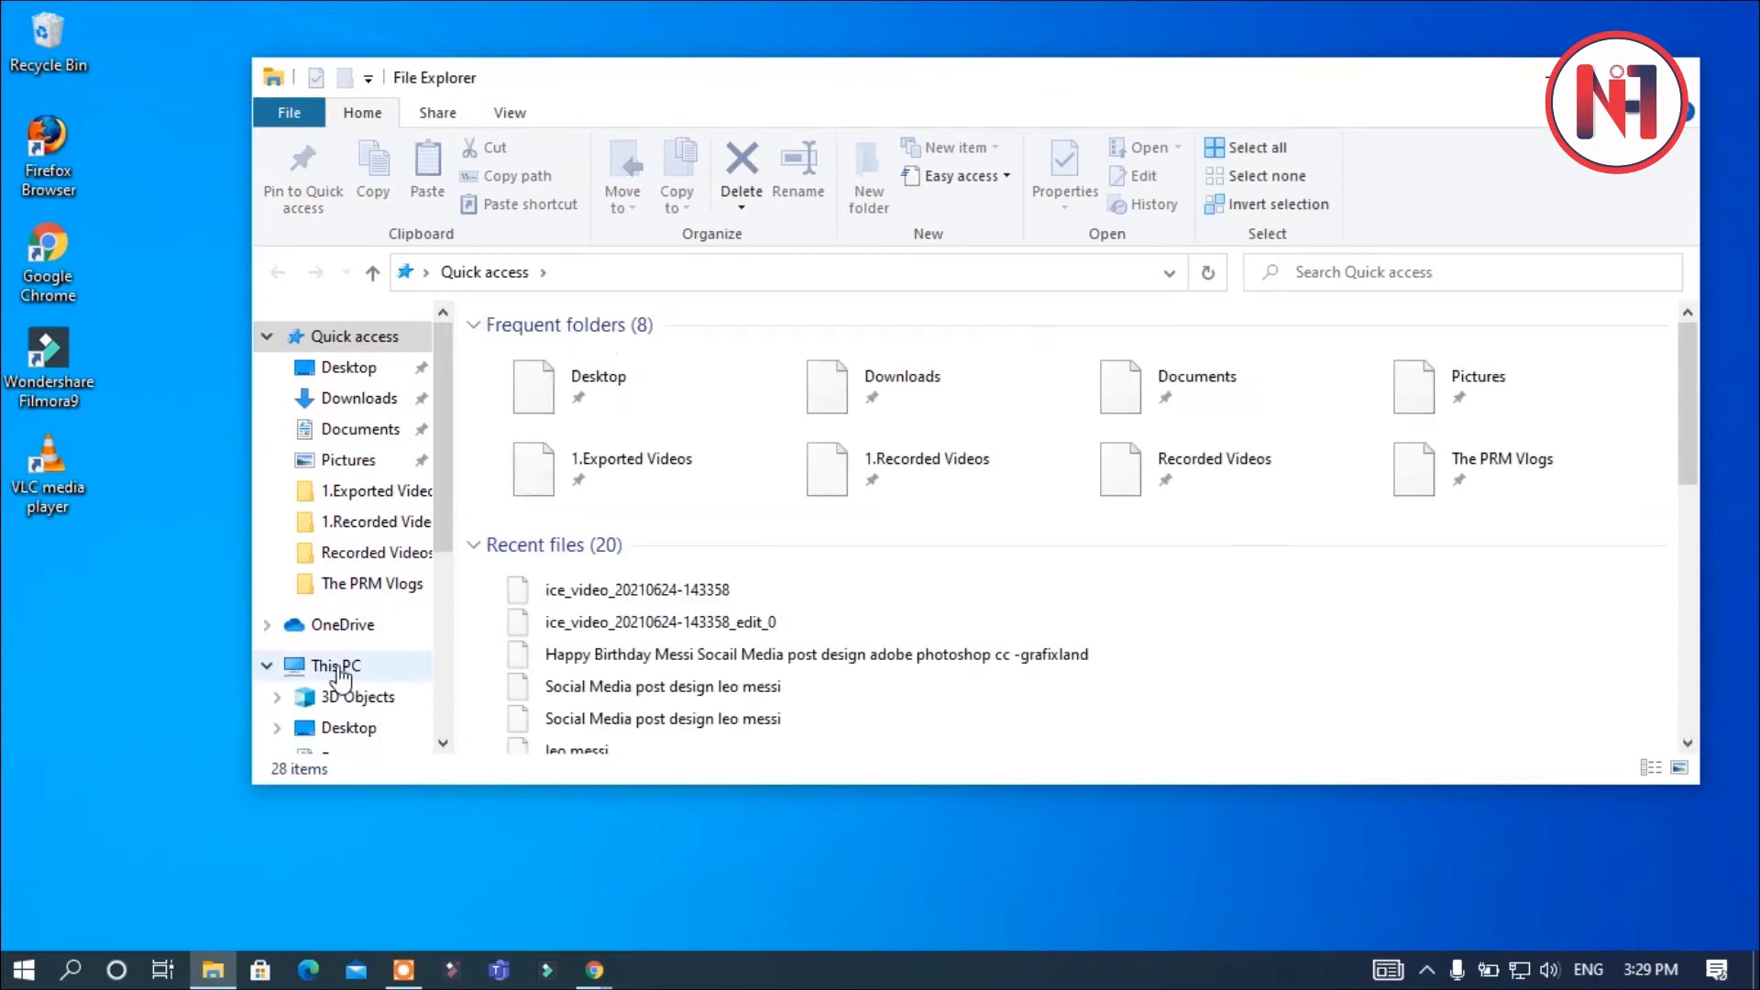
{"action": "left_click", "coordinate": [341, 667]}
{"action": "left_click_drag", "start_coordinate": [341, 668], "coordinate": [161, 664]}
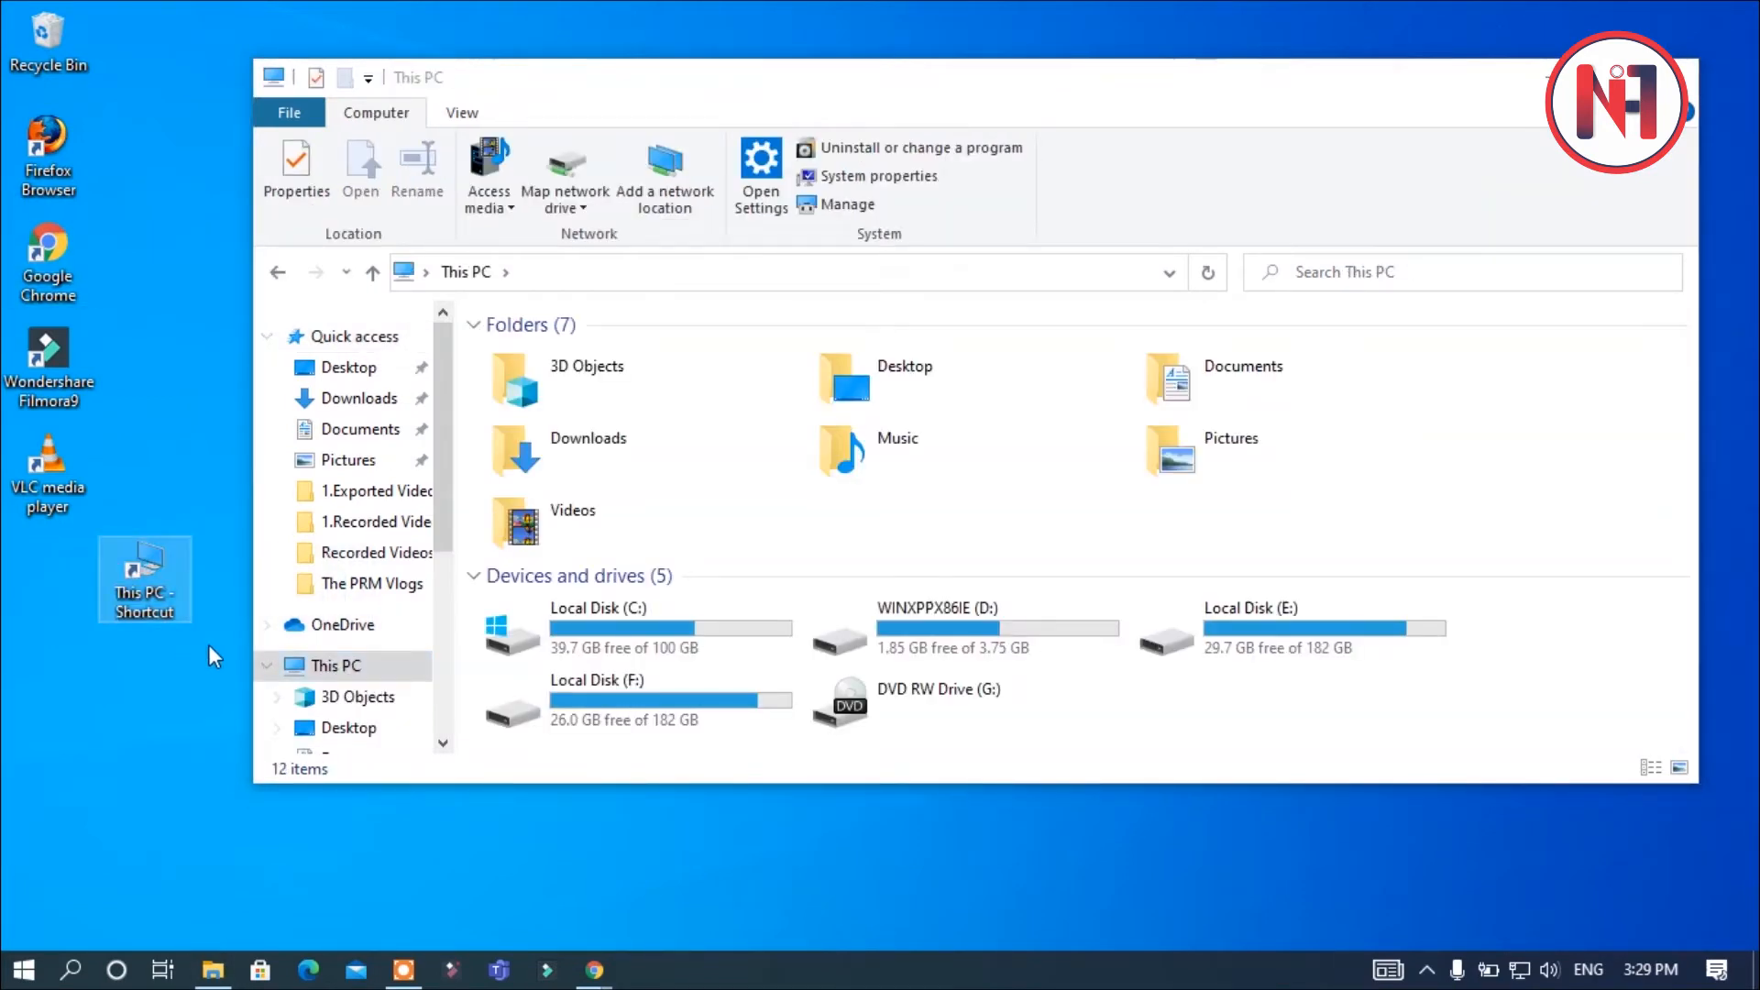
Open the properties of This PC, check whether the system type is 32-bit or 64-bit, and minimize the Settings window
{"action": "right_click", "coordinate": [336, 667]}
{"action": "left_click", "coordinate": [373, 640]}
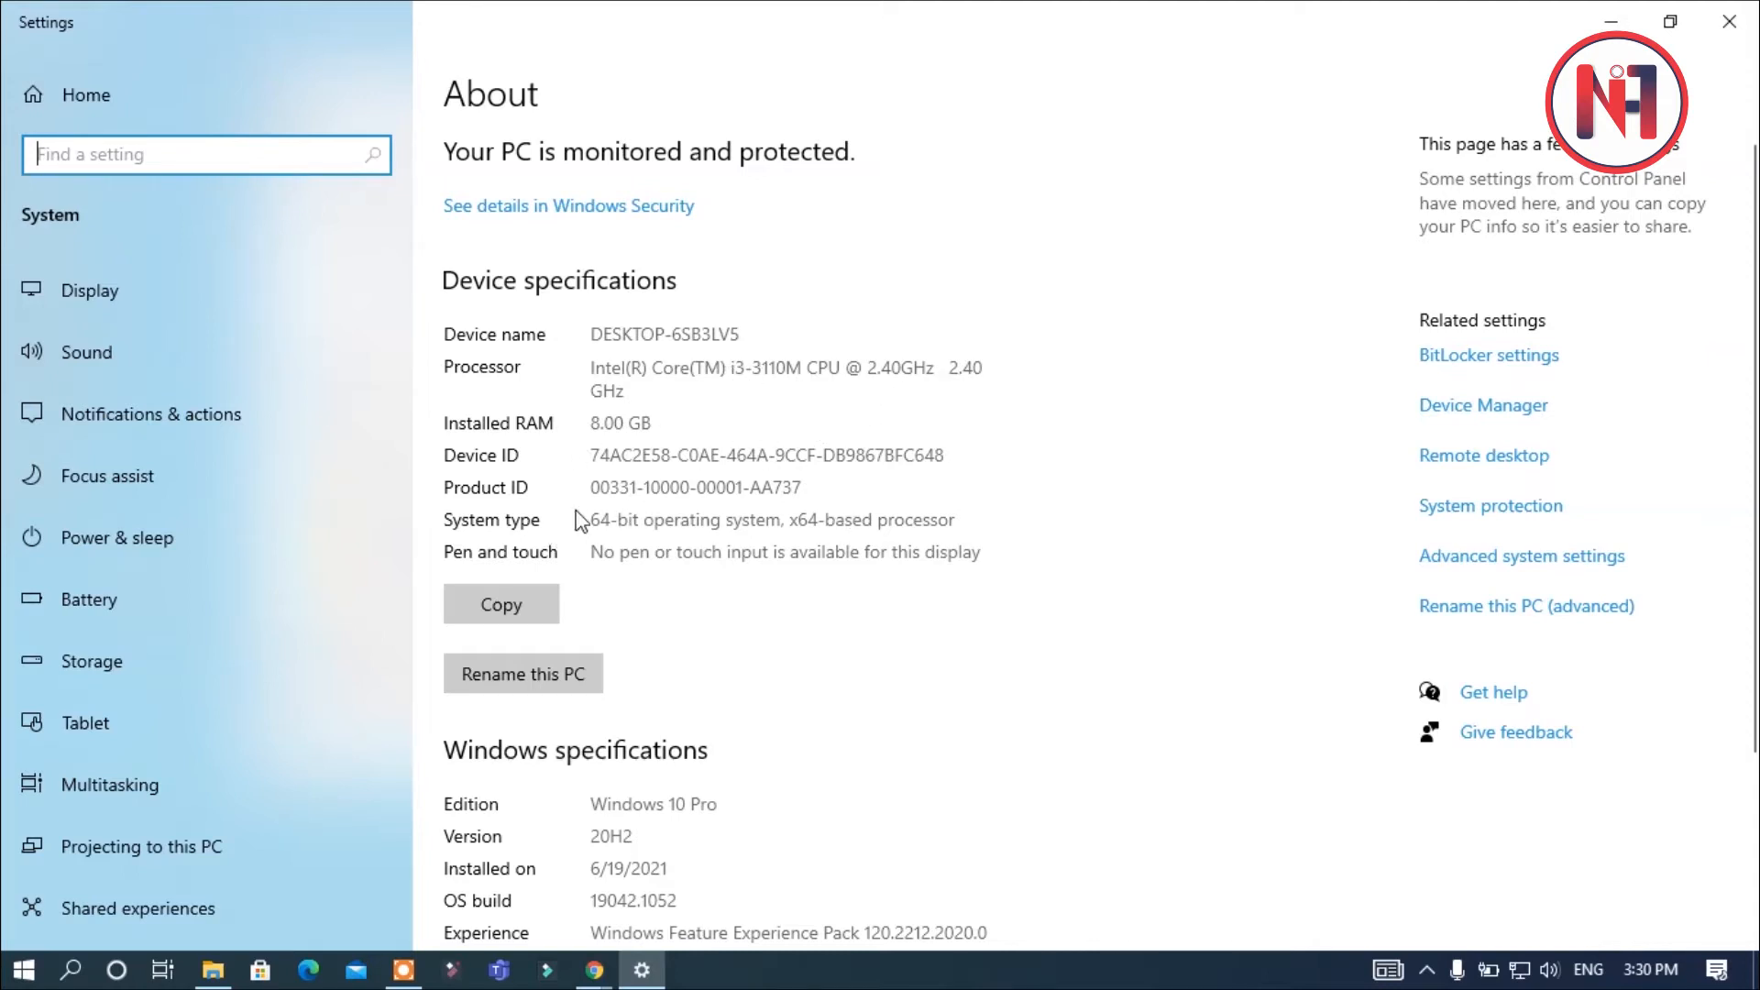
{"action": "left_click", "coordinate": [649, 528]}
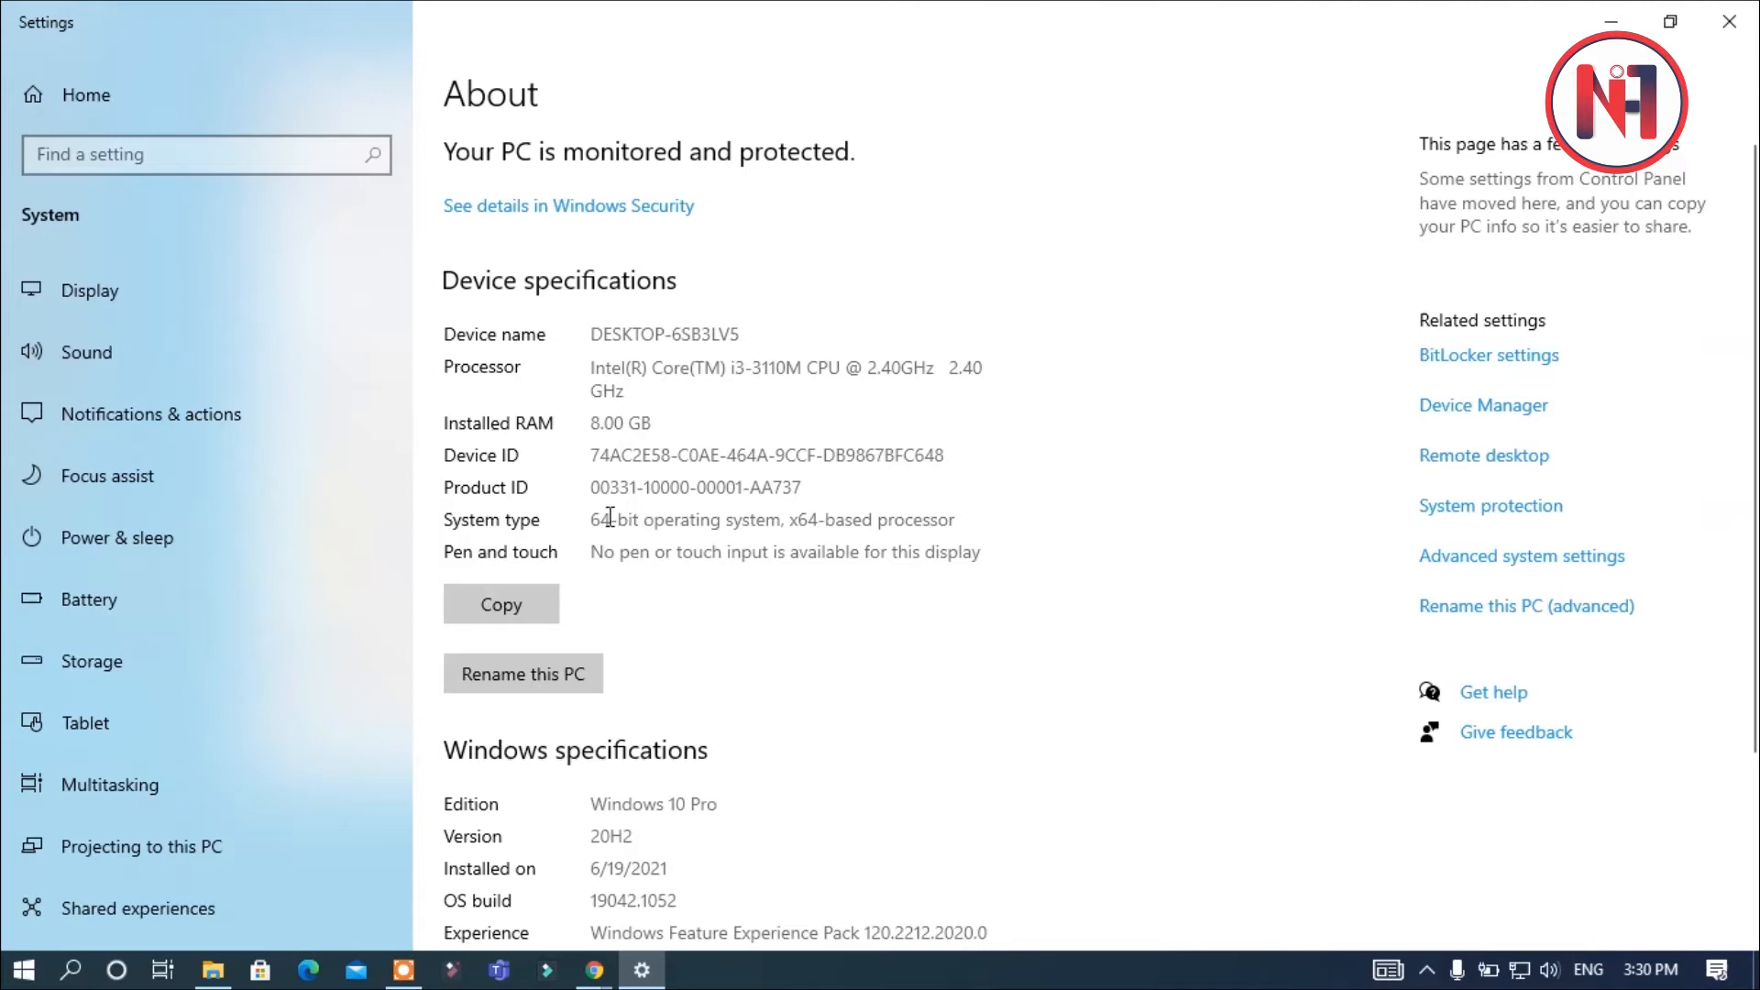
{"action": "left_click_drag", "start_coordinate": [593, 523], "coordinate": [648, 529]}
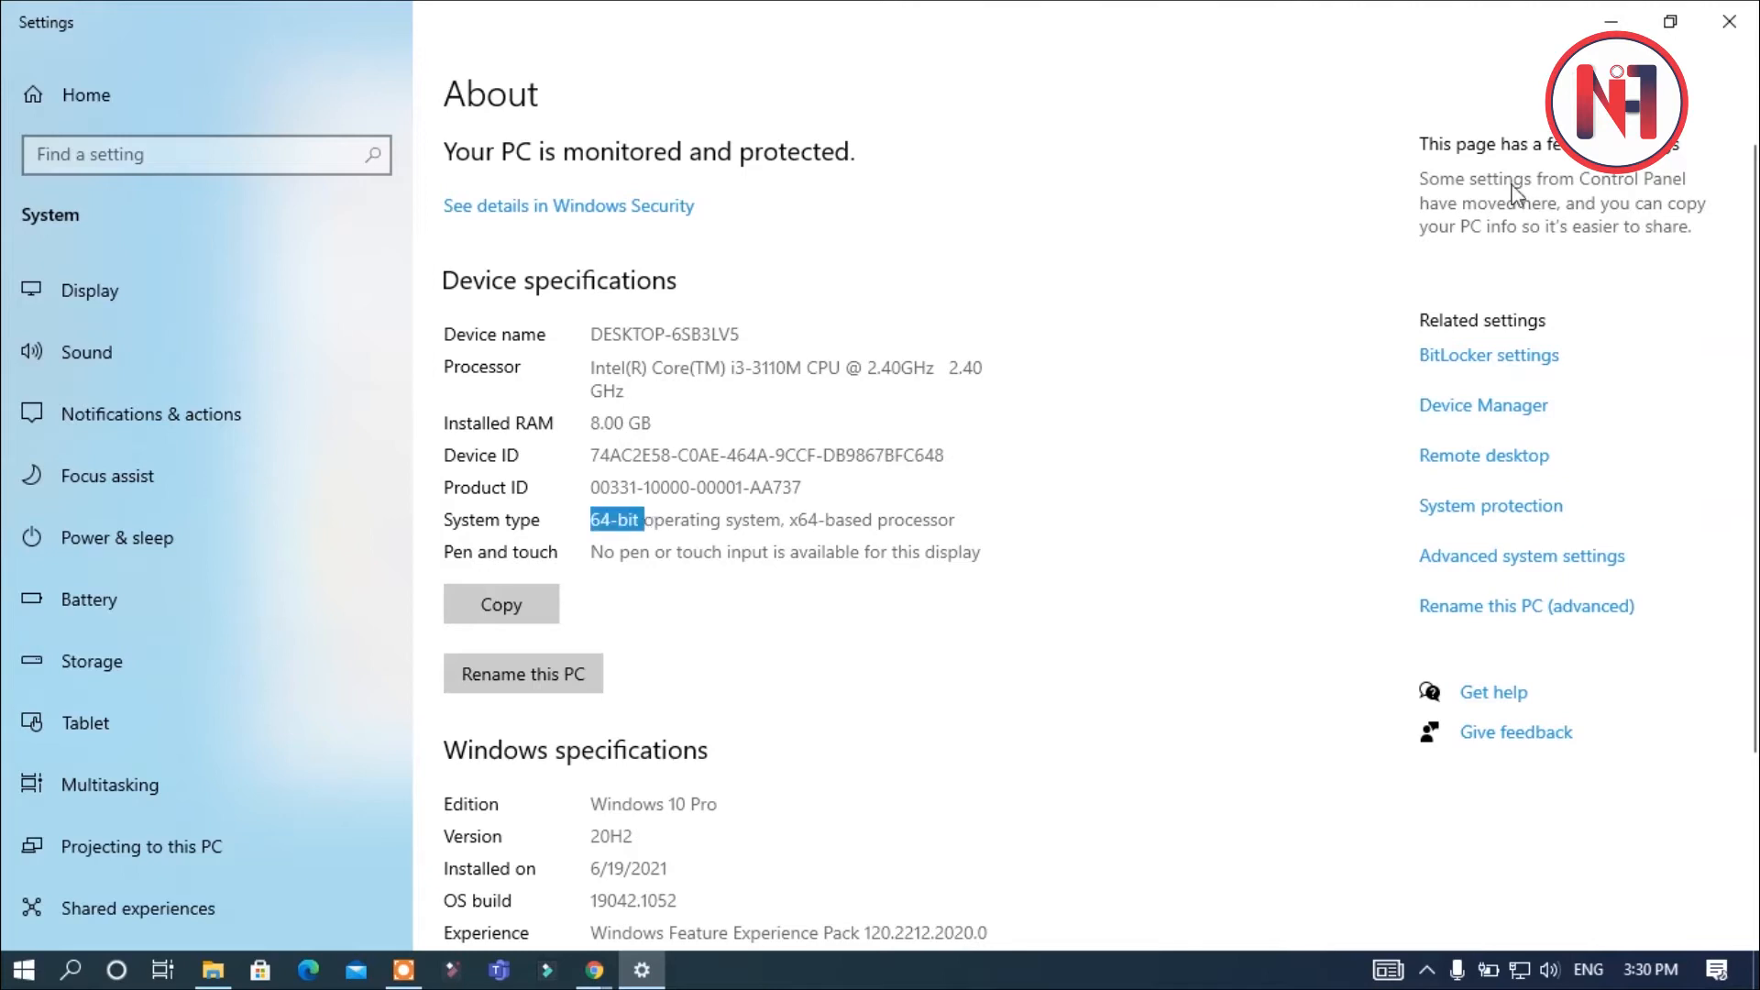
{"action": "left_click", "coordinate": [1609, 22]}
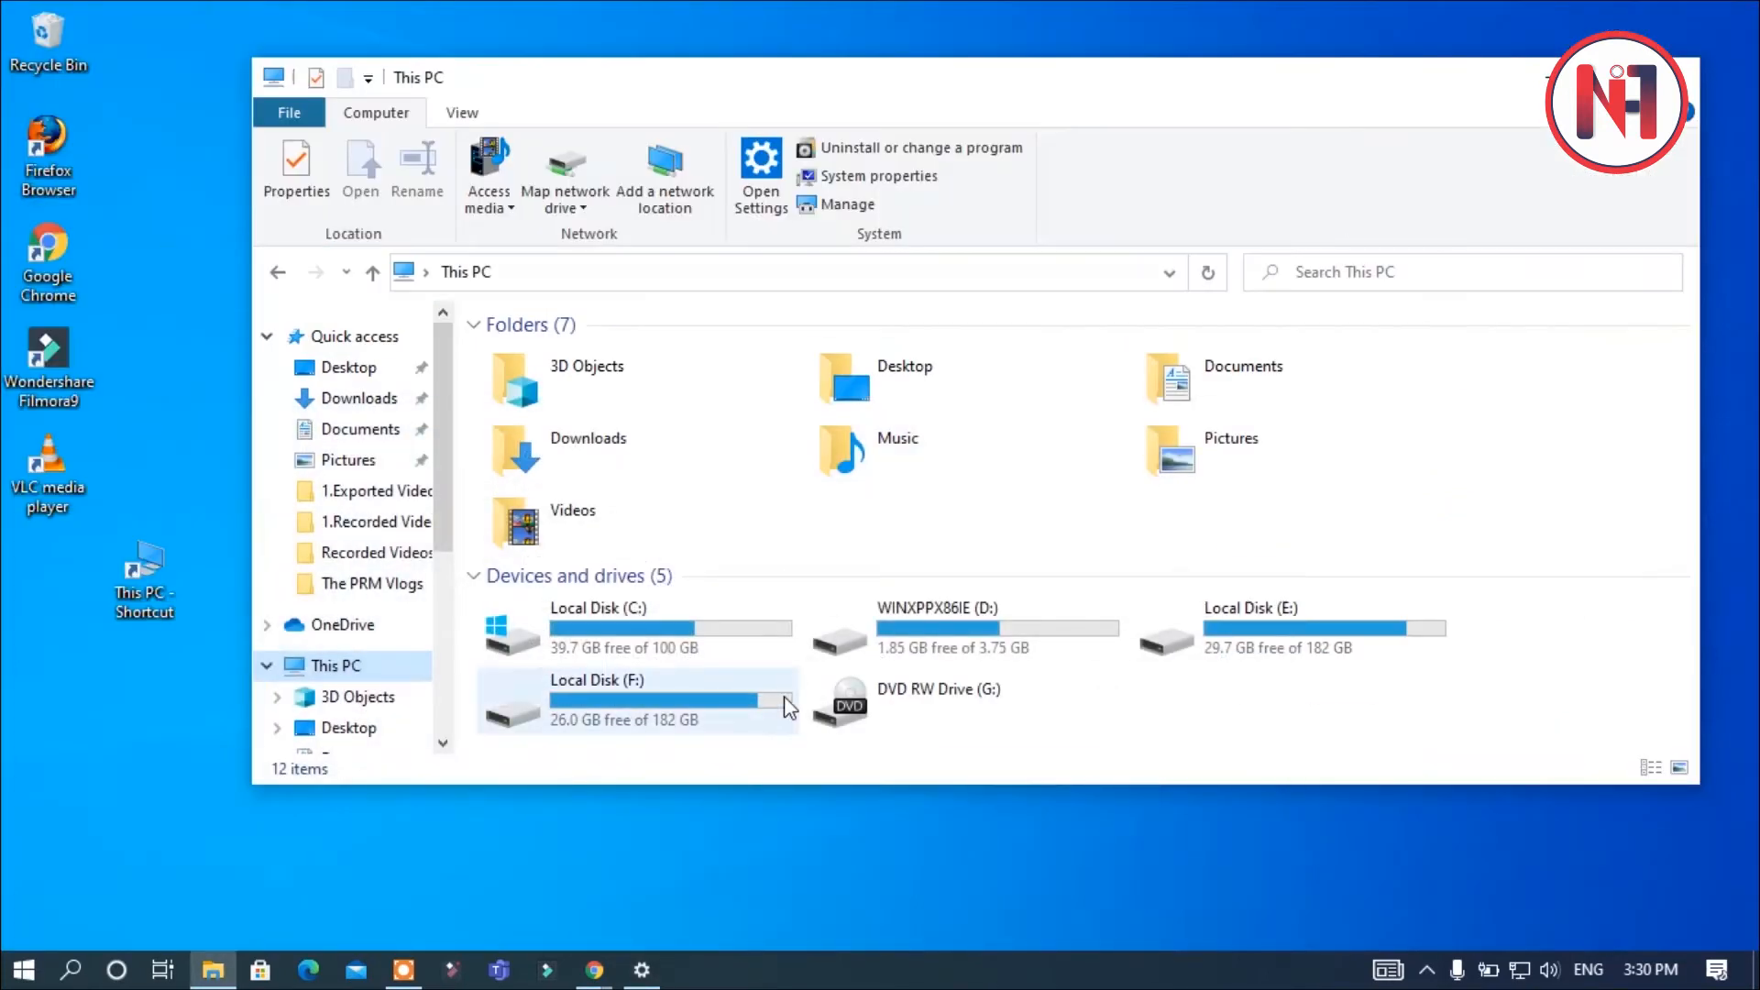
Return to the QB64 release page in Chrome and download the Windows 64-bit package qb64_1.5_win_x64.7z
{"action": "mouse_move", "coordinate": [594, 979]}
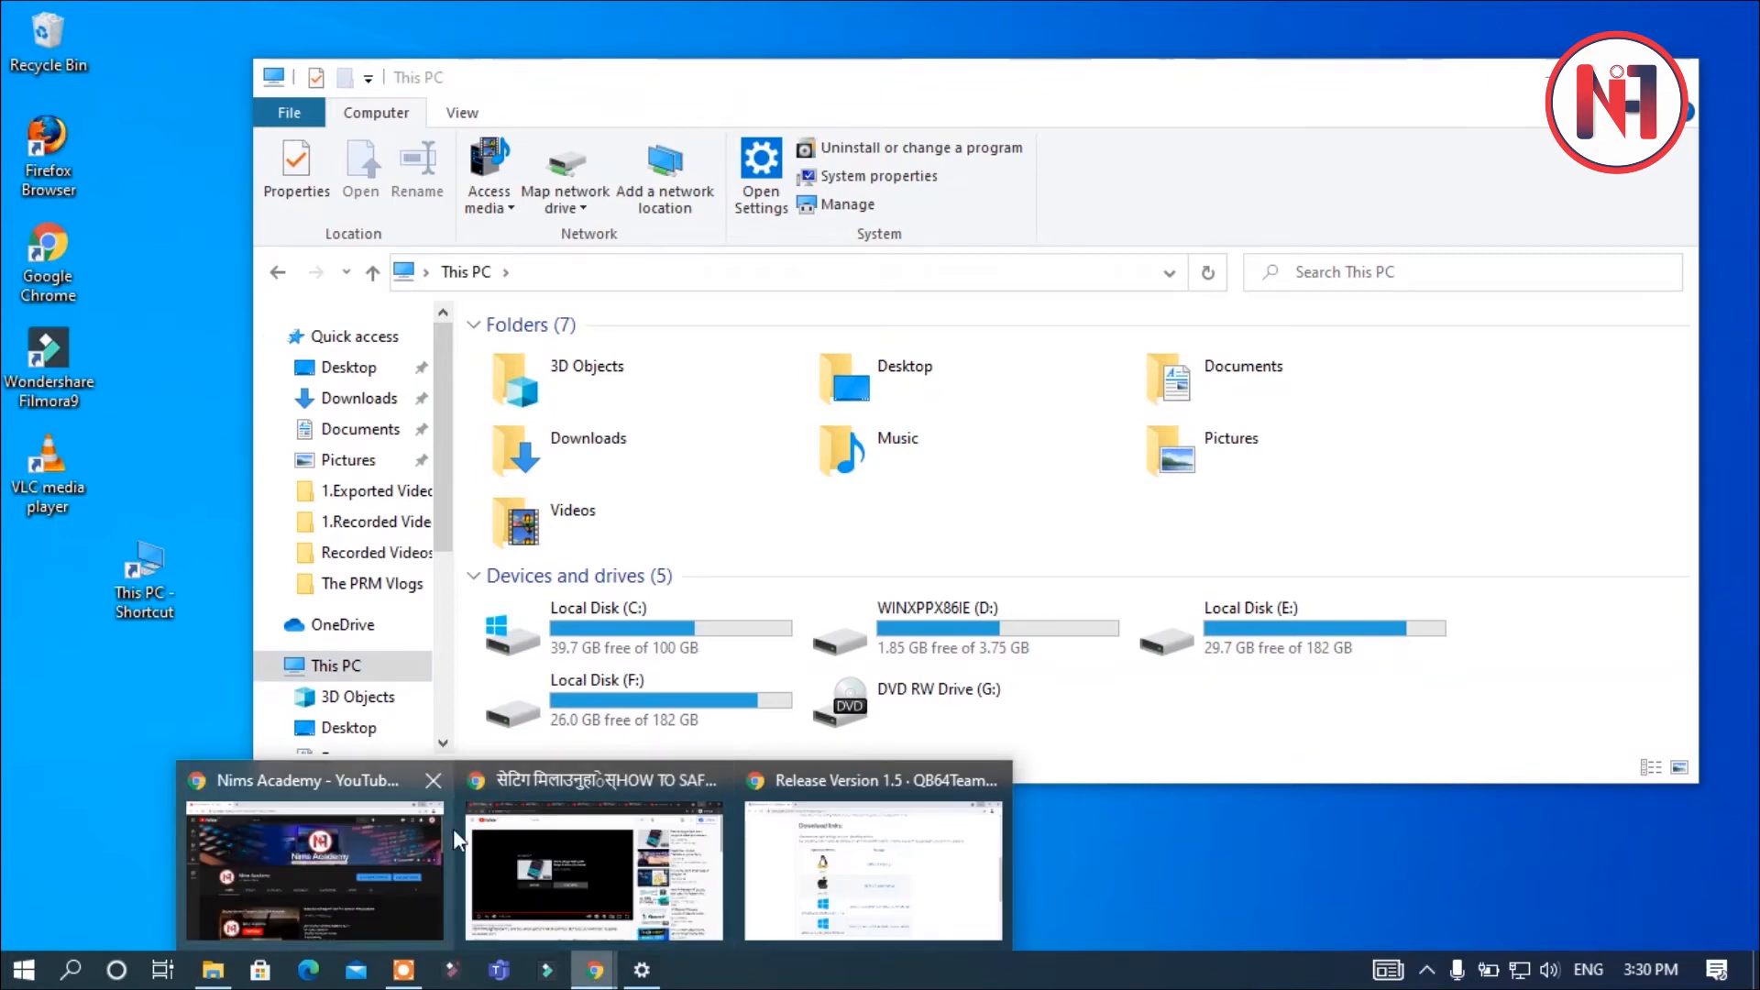
{"action": "left_click", "coordinate": [867, 839]}
{"action": "scroll", "coordinate": [917, 586], "scroll_direction": "down", "scroll_amount": 3}
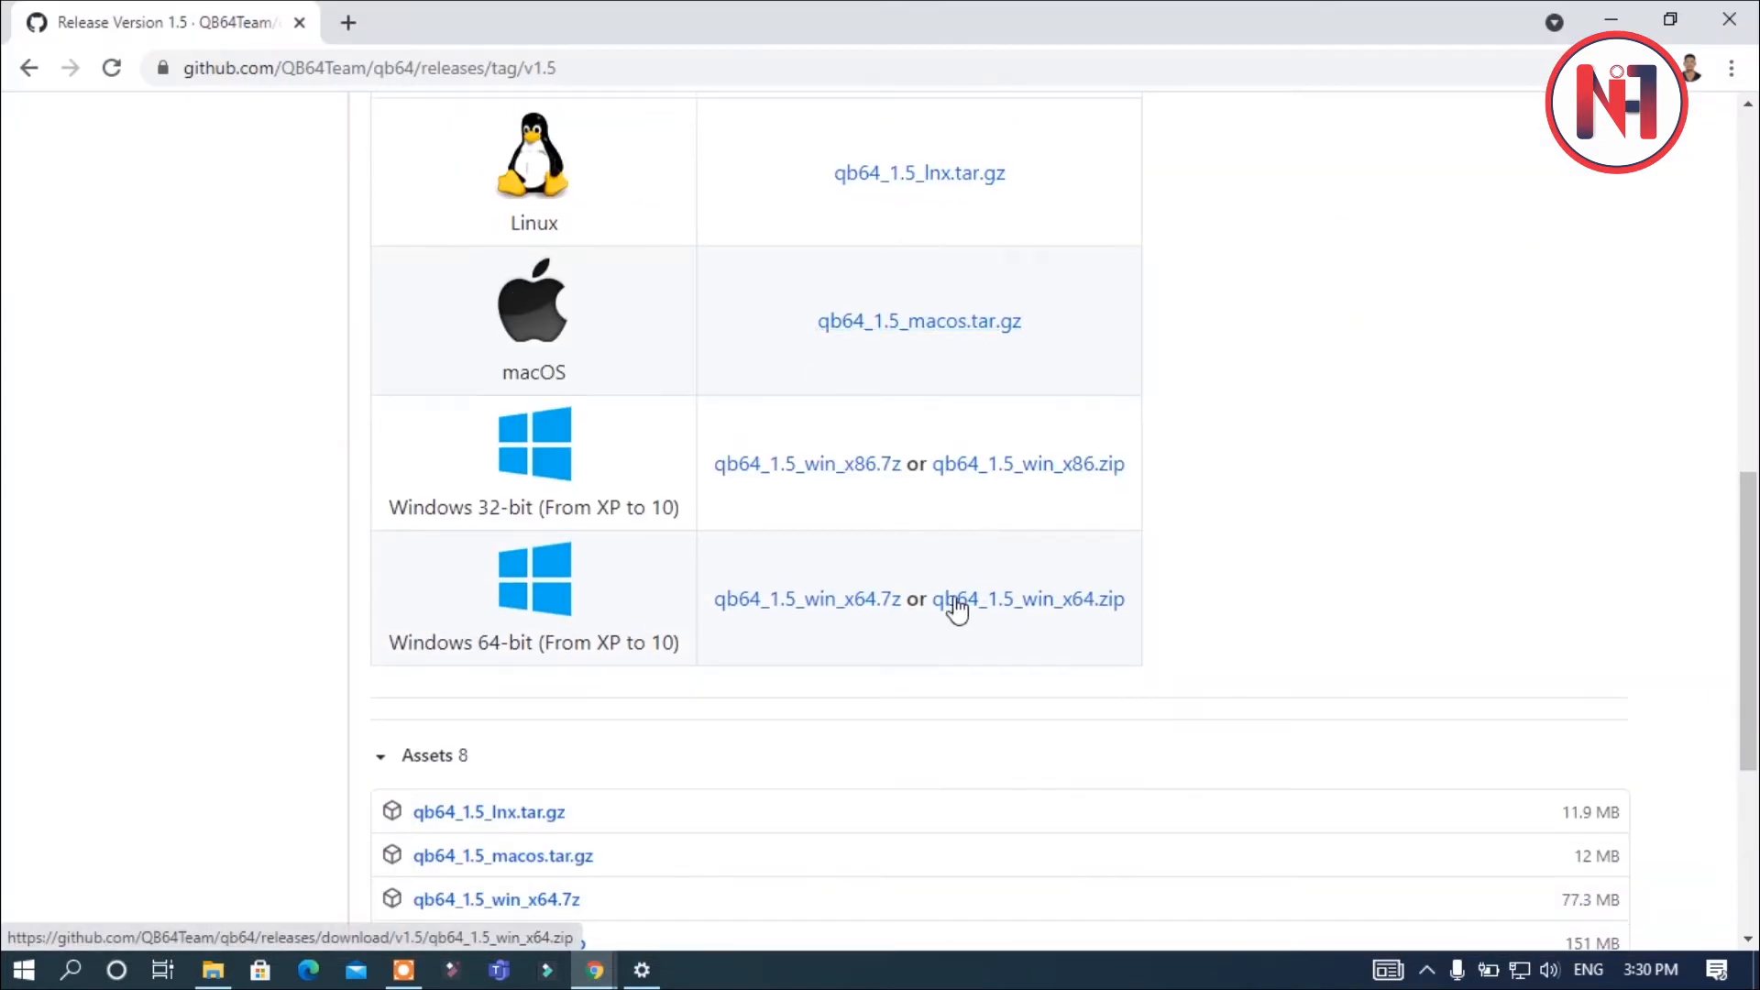
{"action": "left_click", "coordinate": [873, 601]}
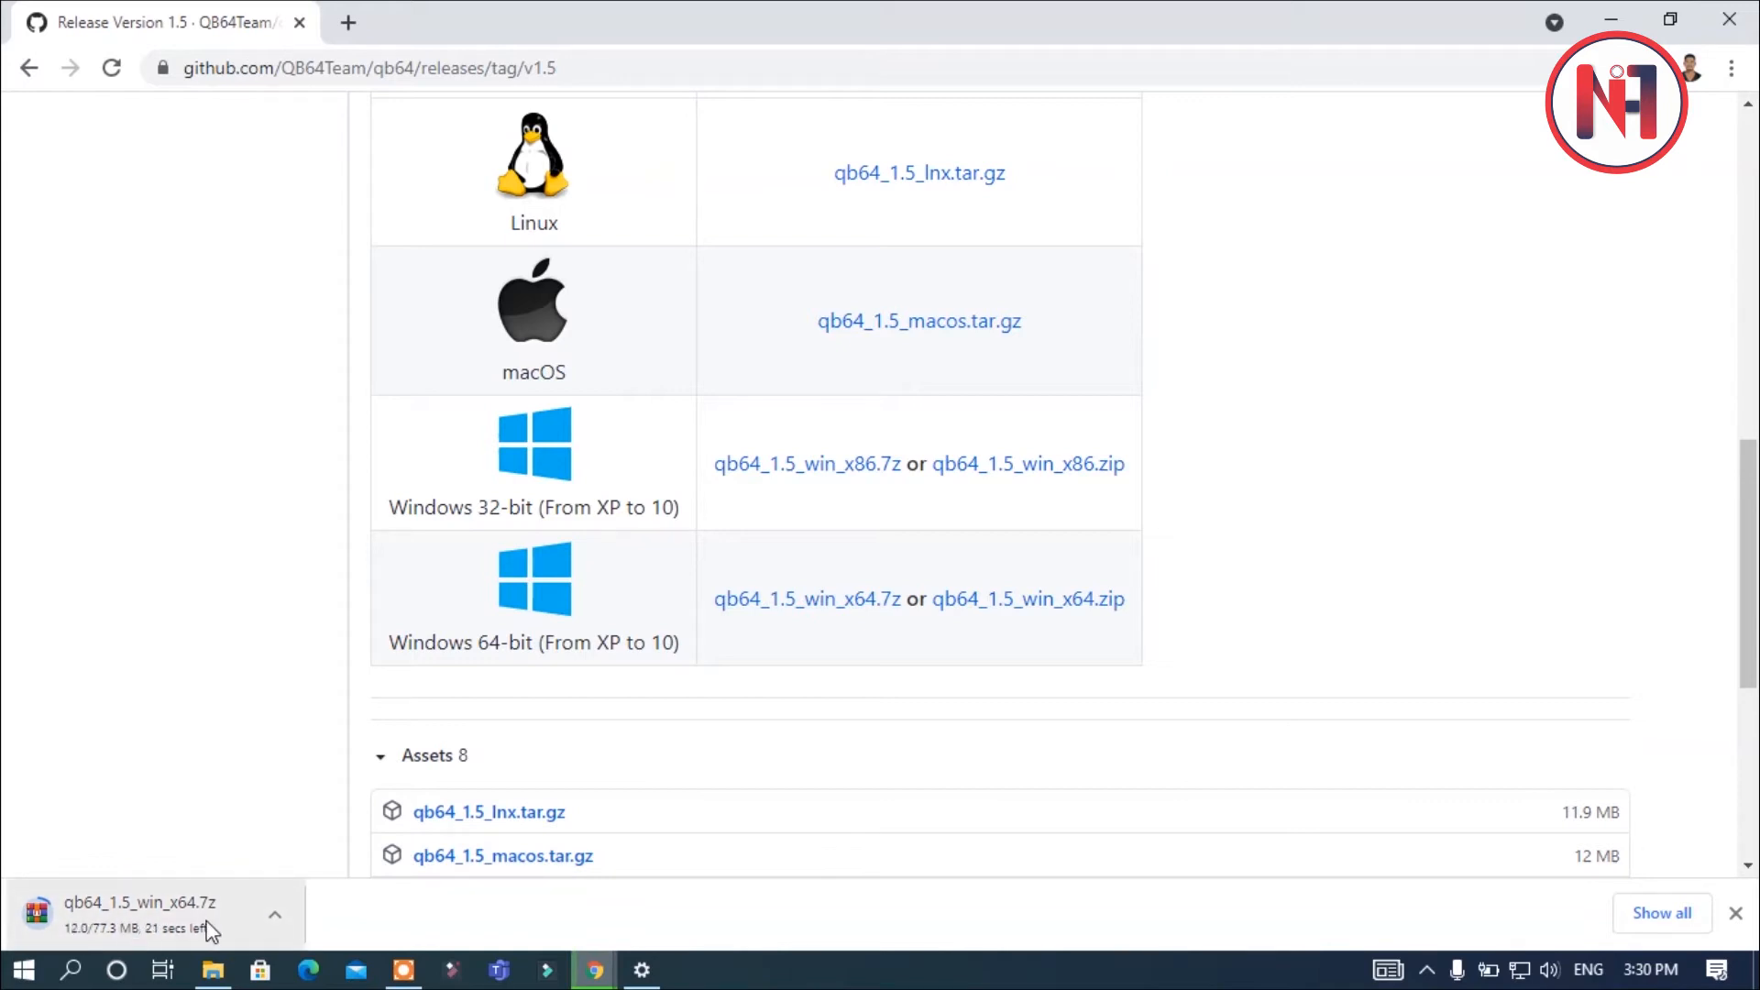
Open the browser's downloads page in its own tab and return to the QB64 release page
{"action": "left_click", "coordinate": [279, 912]}
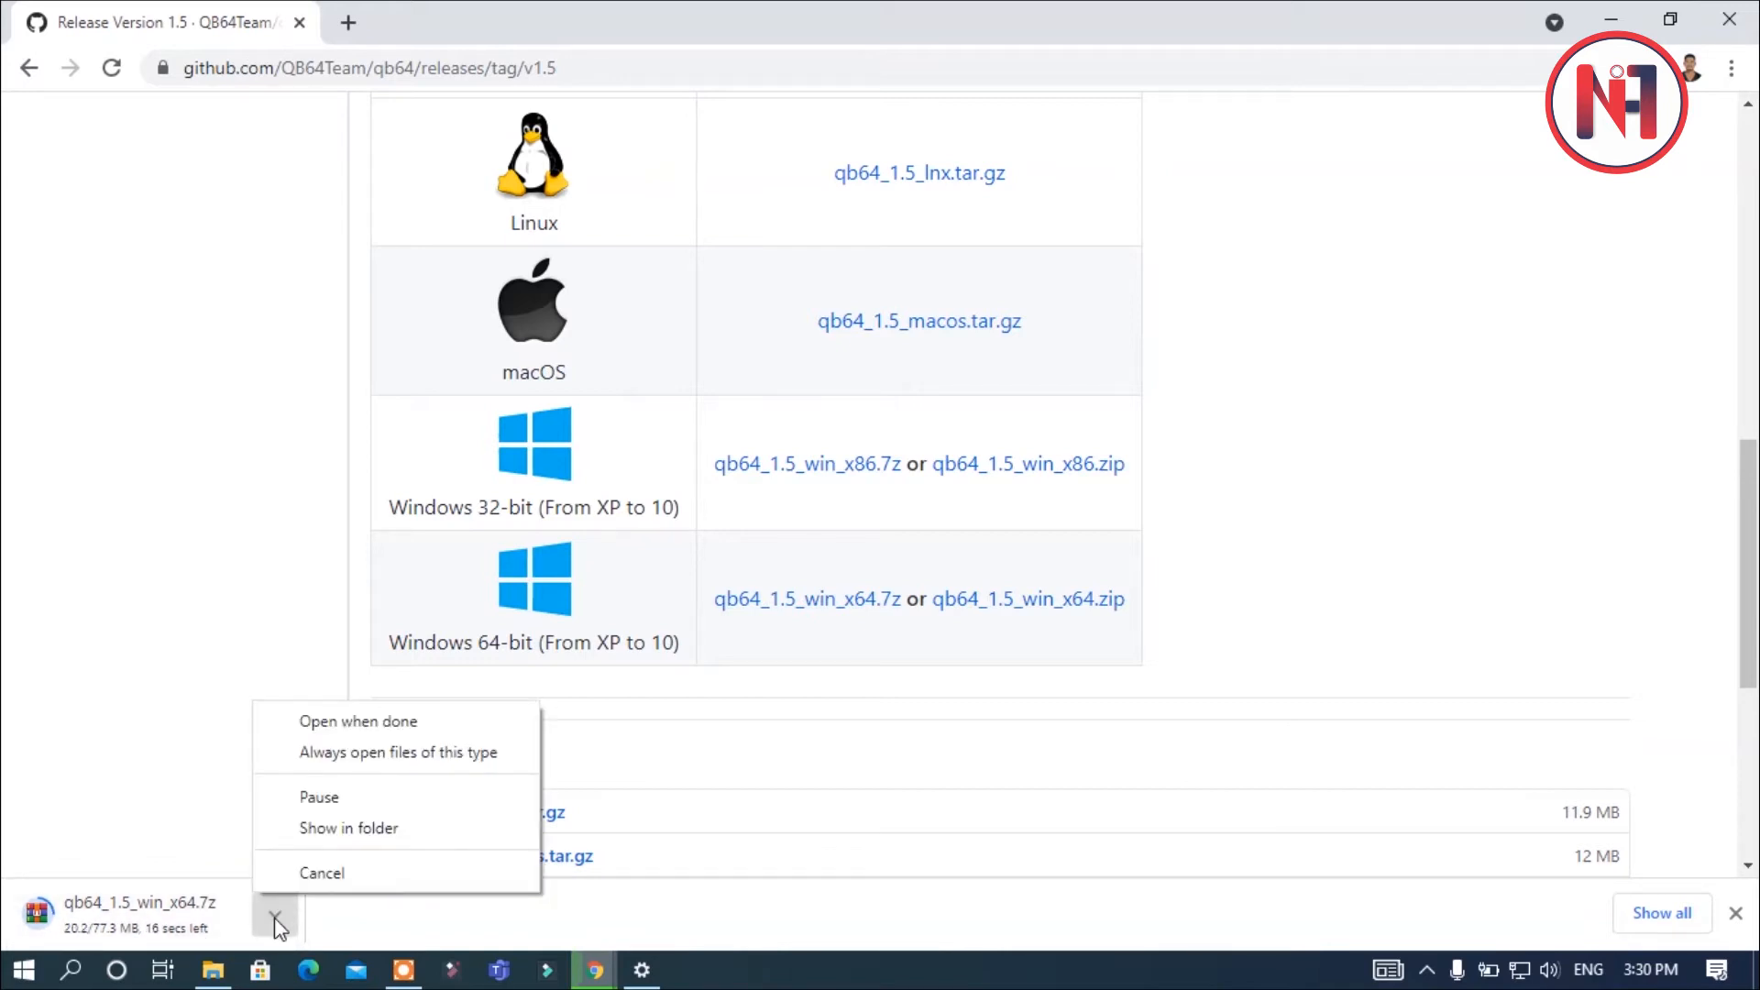
{"action": "key", "text": "ctrl+j"}
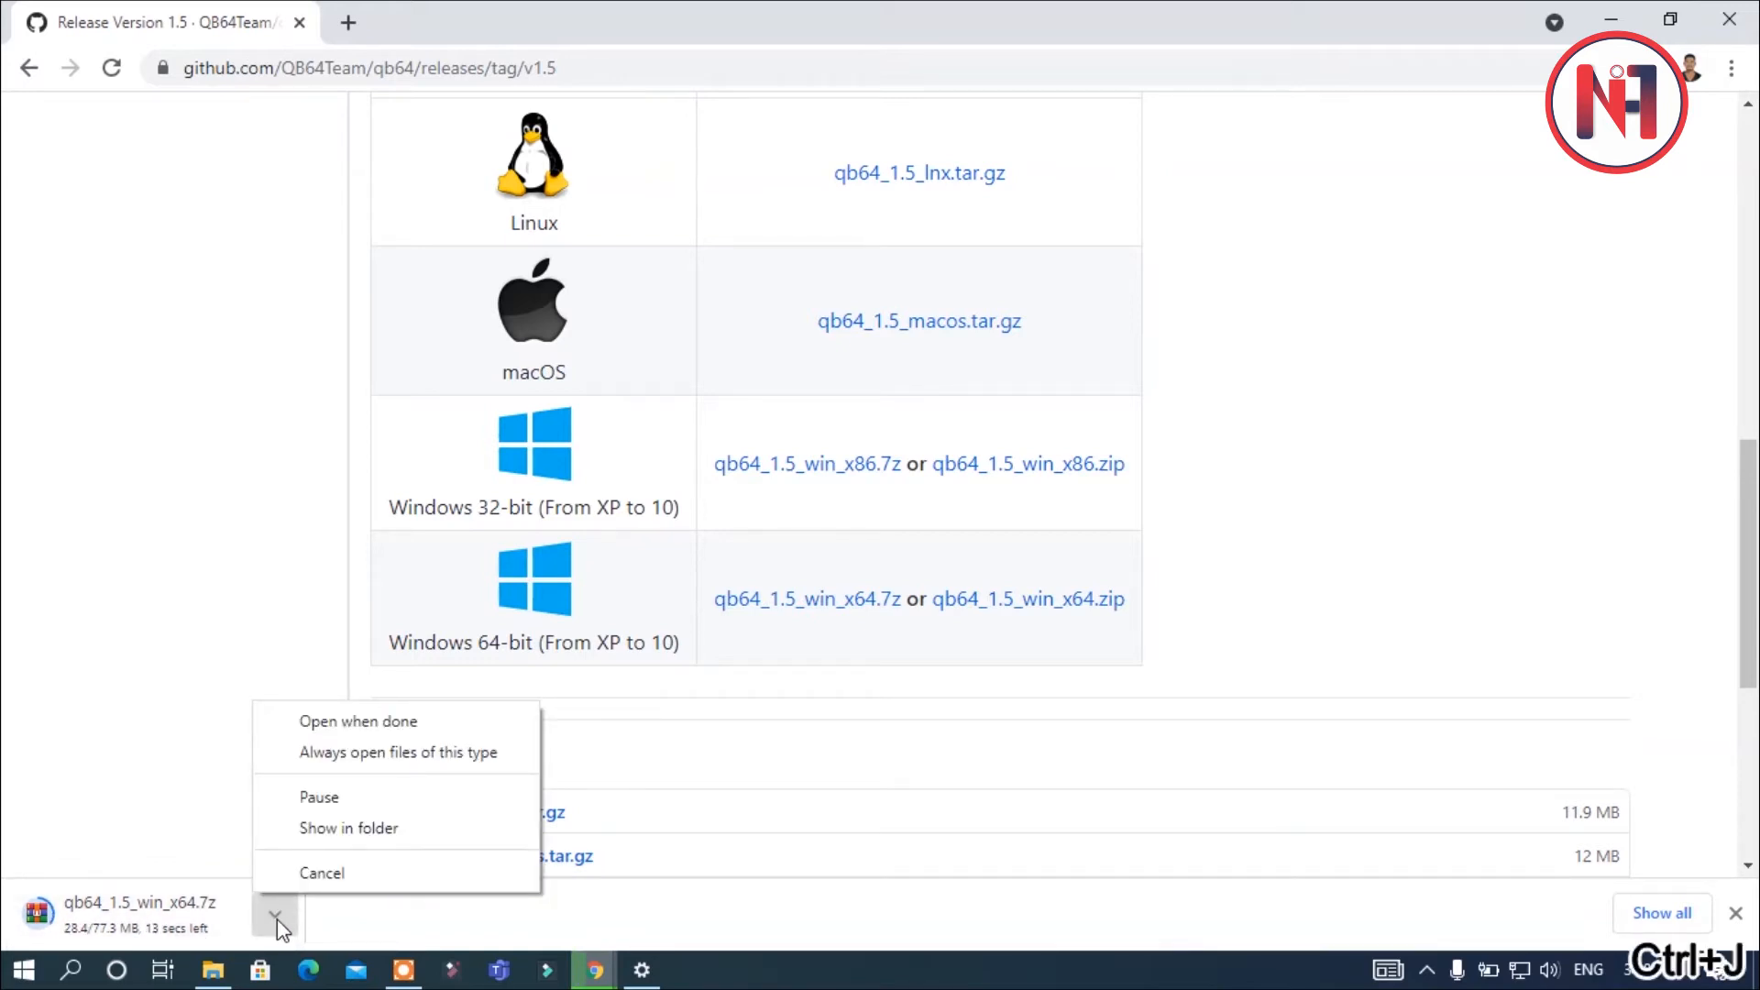
{"action": "left_click", "coordinate": [426, 14]}
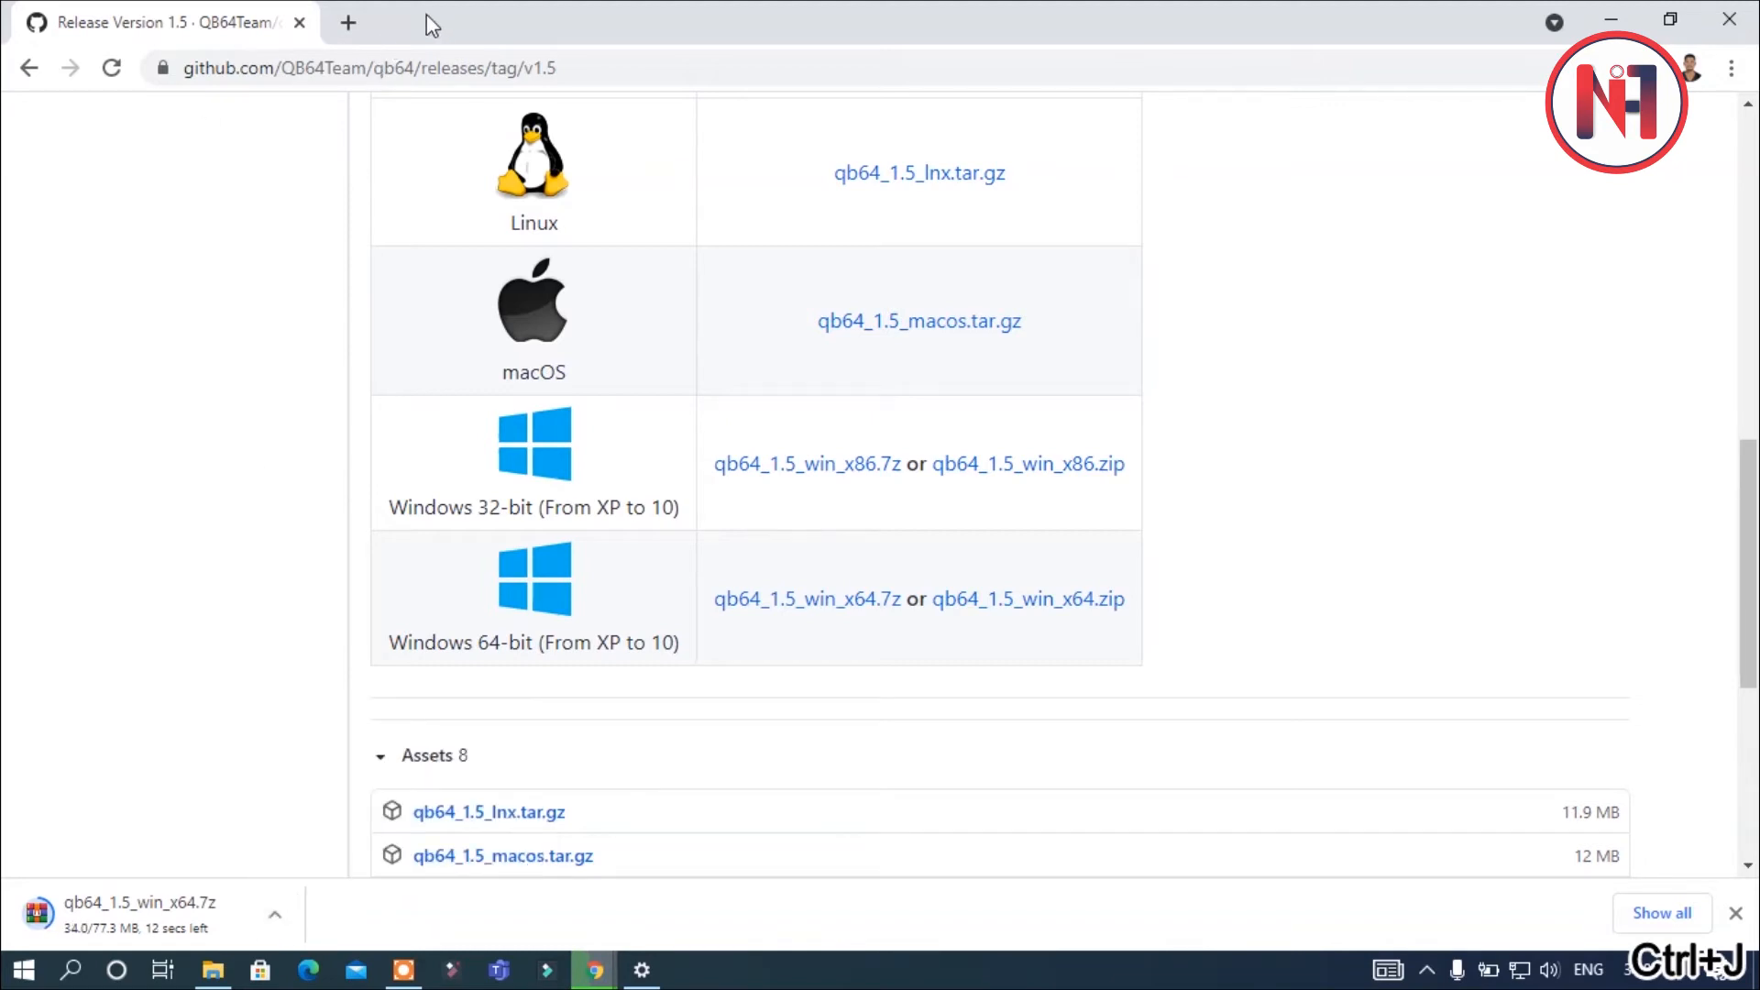
{"action": "key", "text": "ctrl+j"}
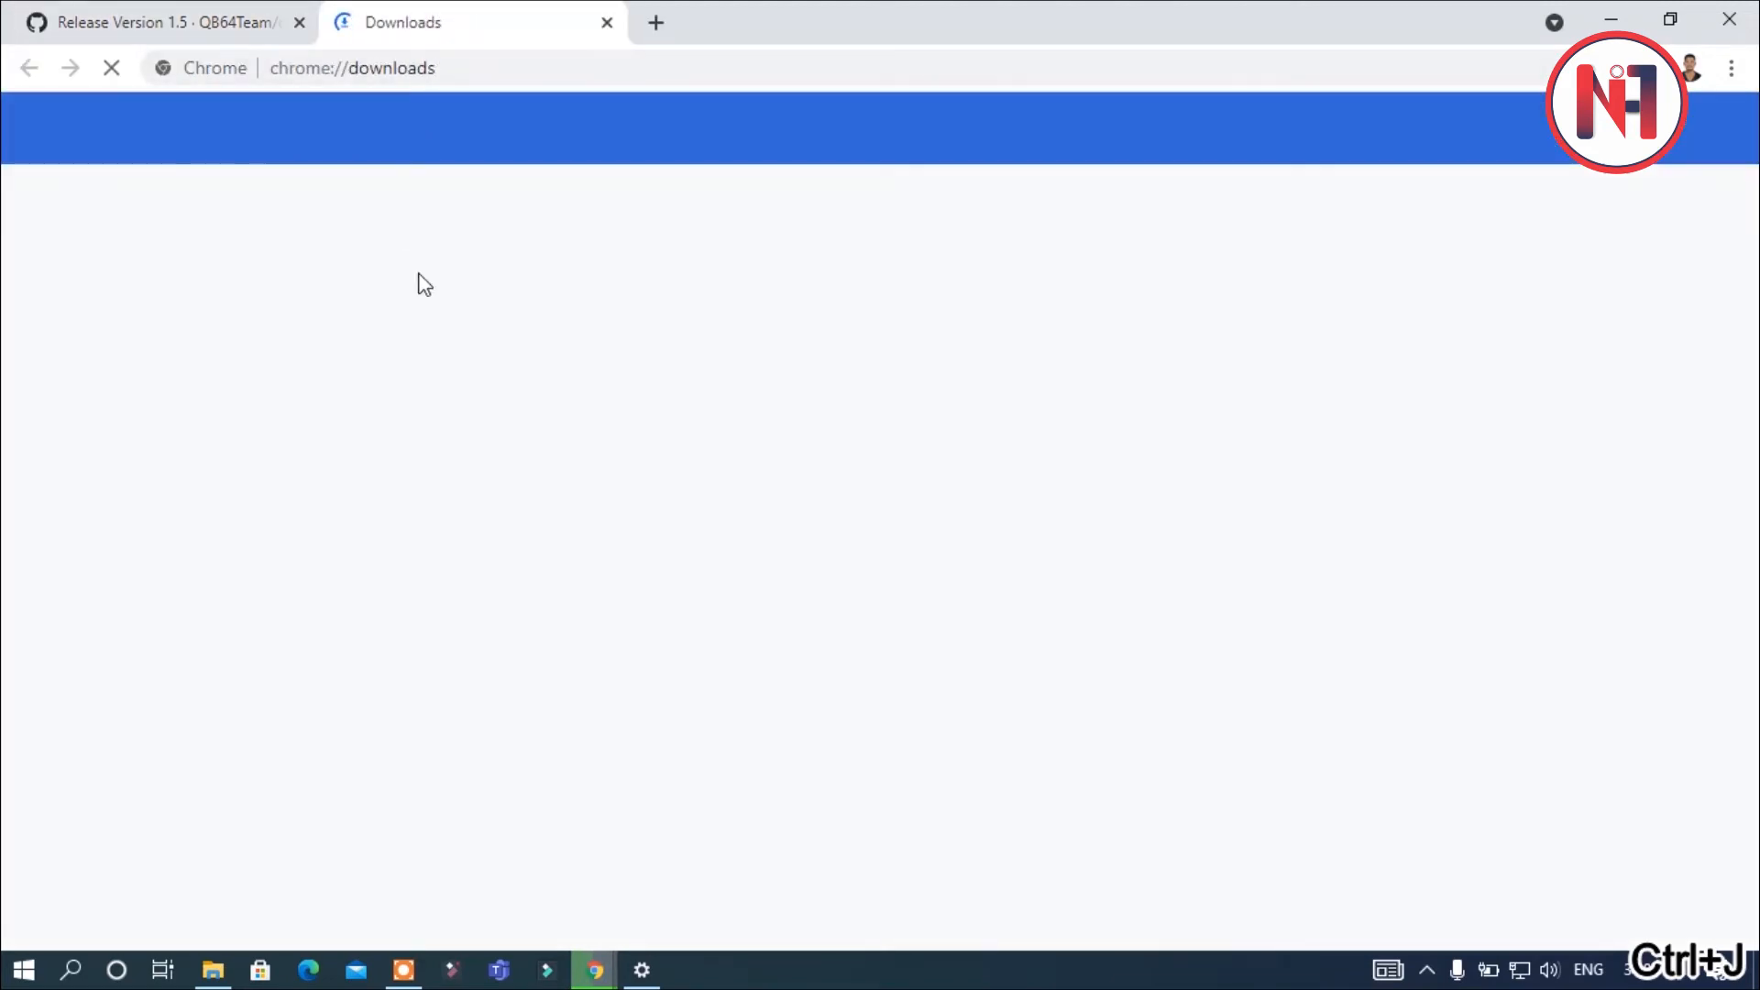
{"action": "left_click", "coordinate": [175, 19]}
{"action": "scroll", "coordinate": [670, 509], "scroll_direction": "up", "scroll_amount": 2}
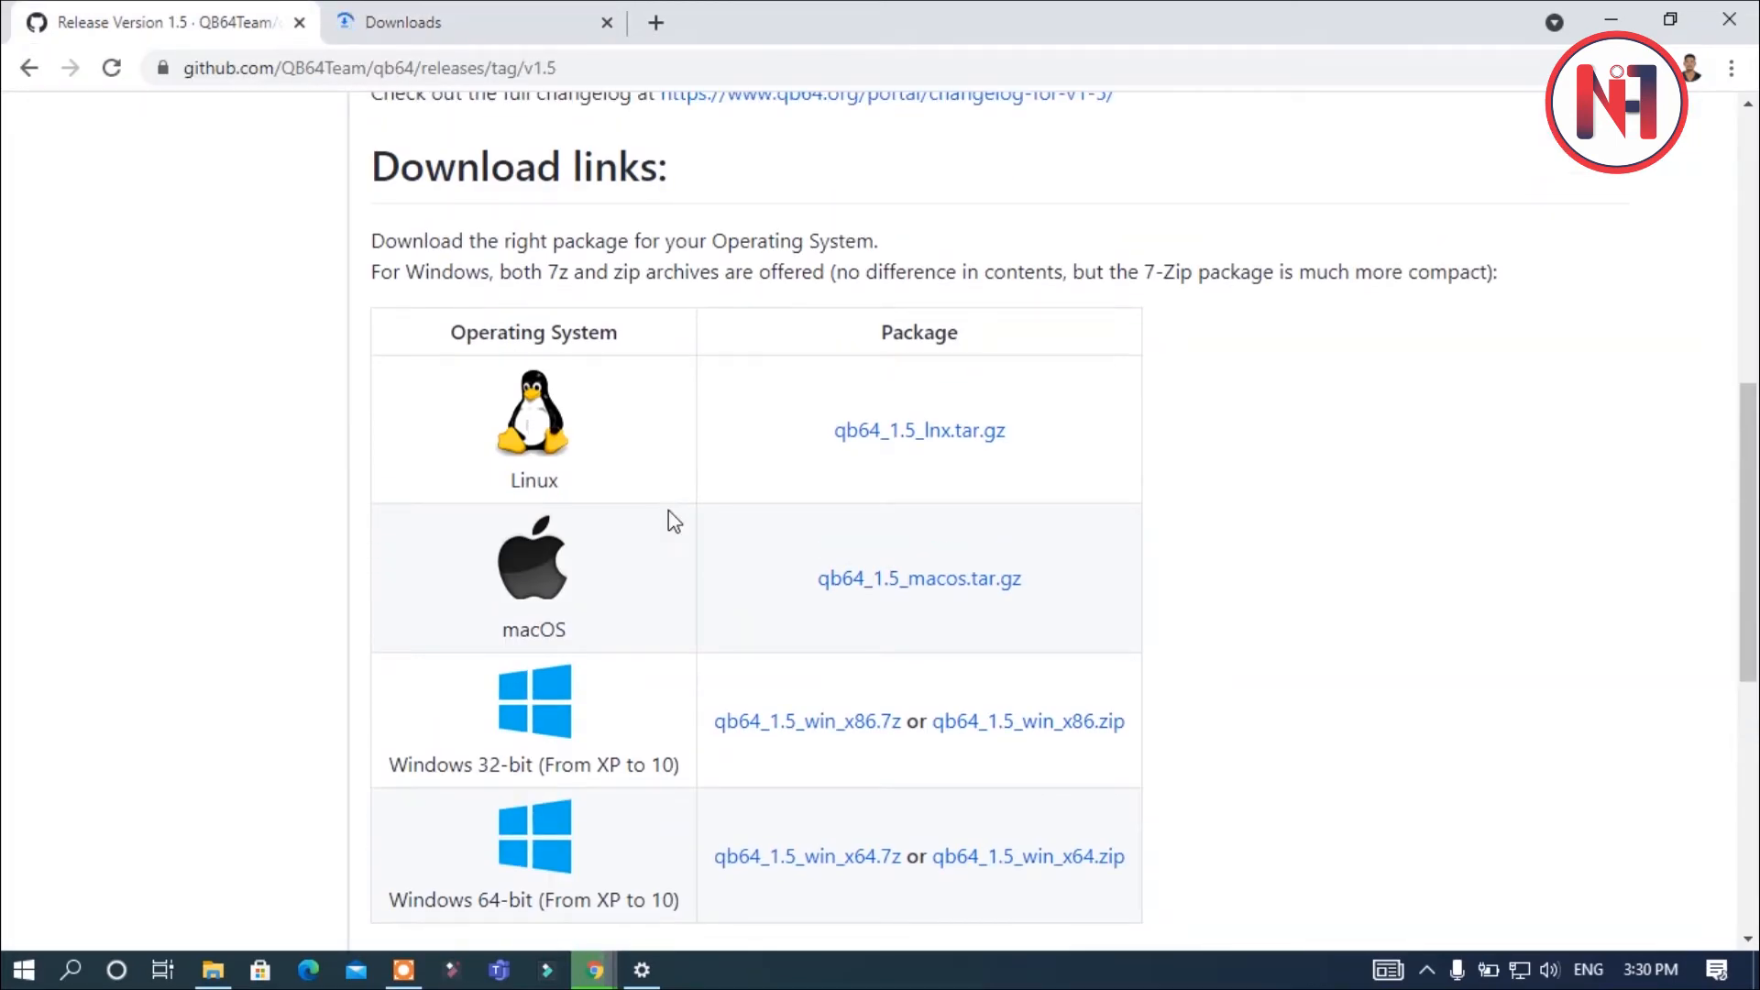
Show the downloaded qb64_1.5_win_x64.7z archive in its folder and move the folder window slightly lower
{"action": "left_click", "coordinate": [468, 20]}
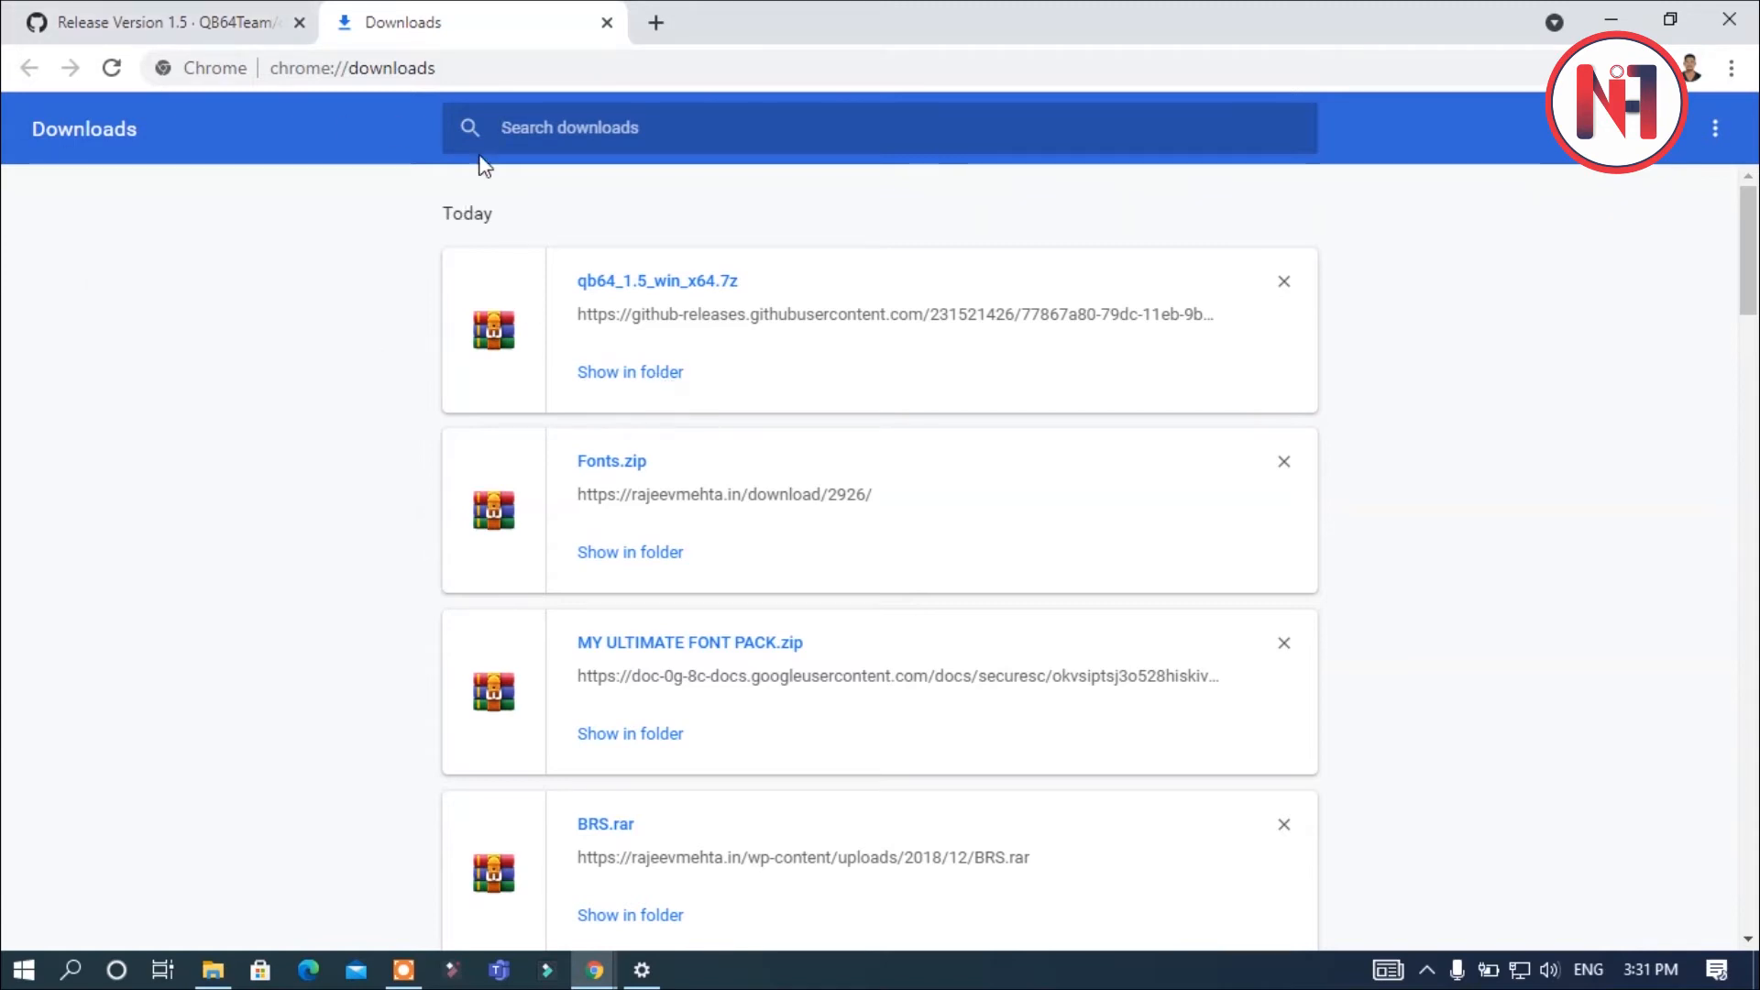
{"action": "left_click", "coordinate": [637, 378]}
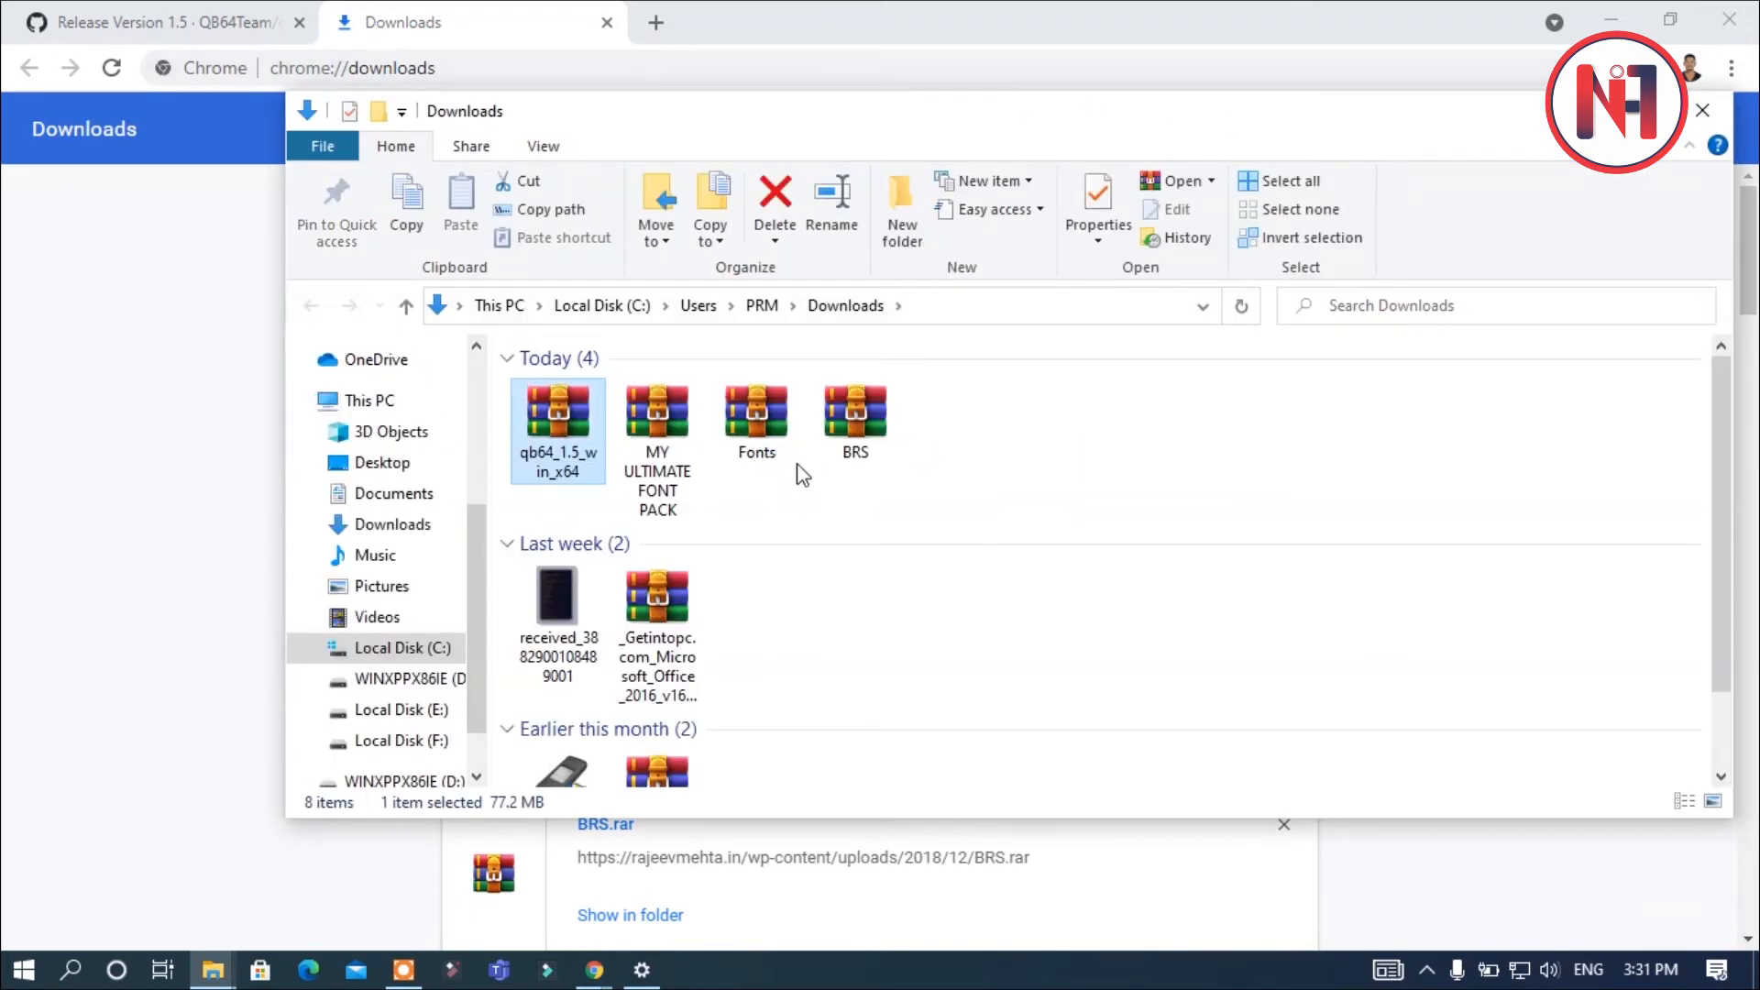
{"action": "left_click_drag", "start_coordinate": [903, 121], "coordinate": [869, 209]}
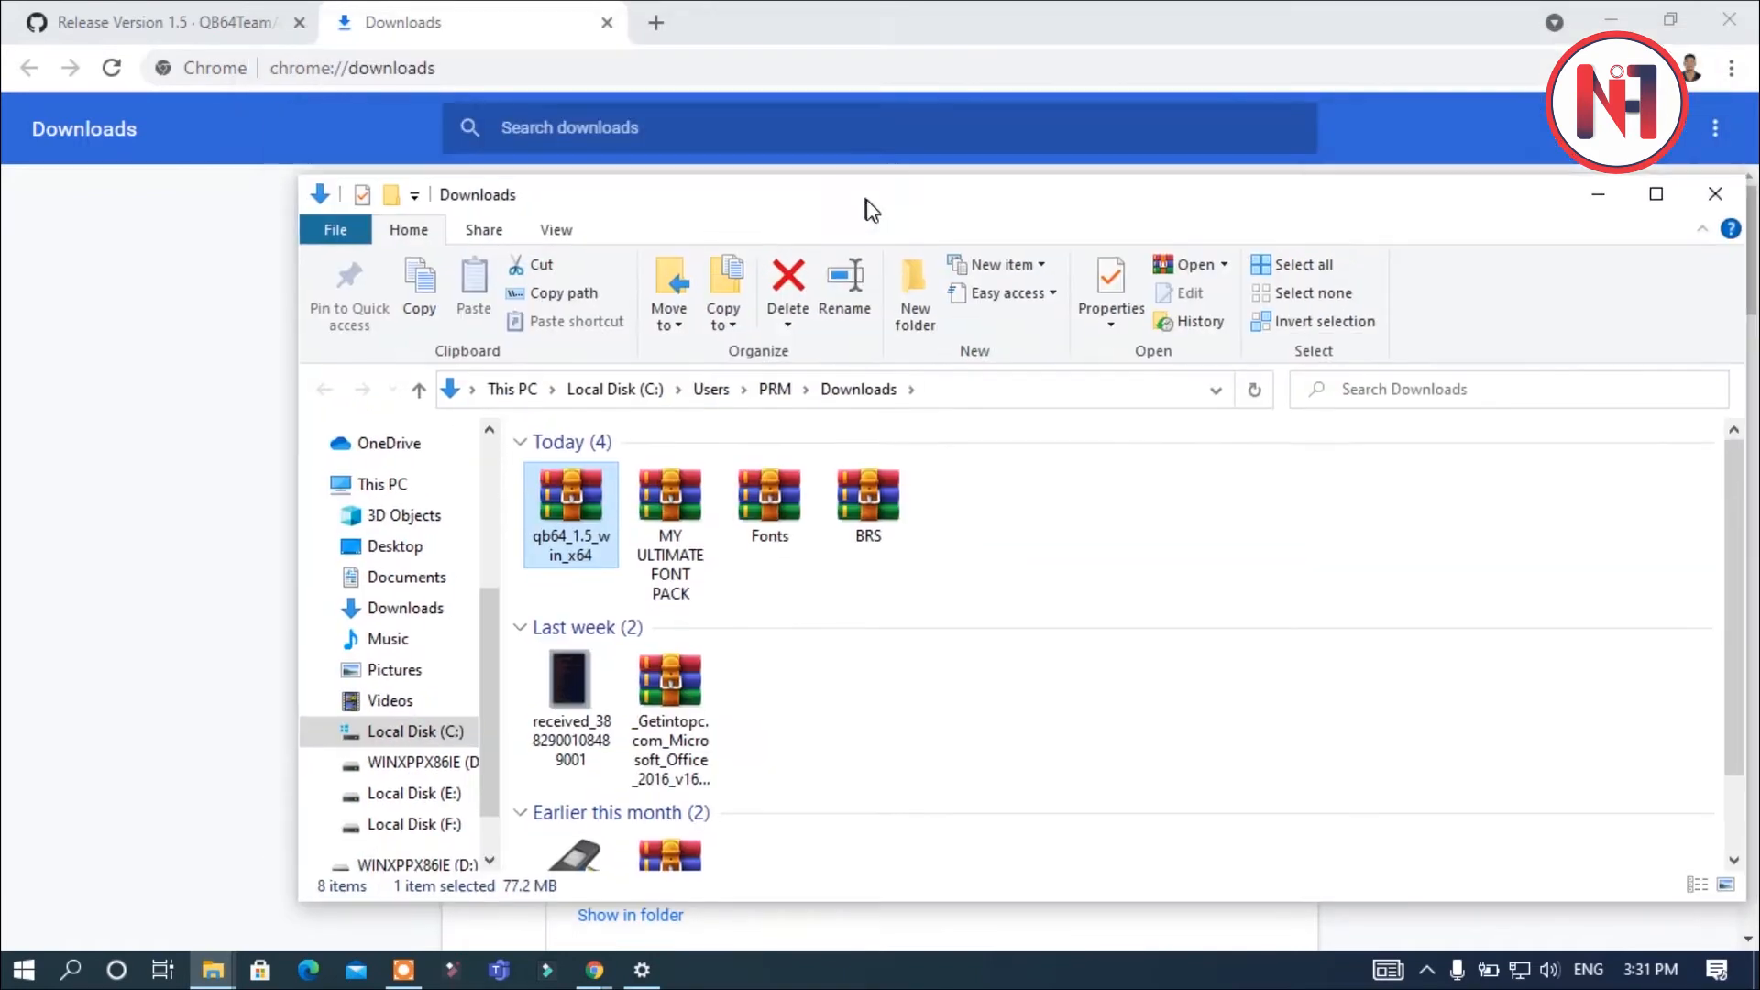
Search the web for winrar in a new tab, choose the Download WinRAR result and return to the browser's downloads page
{"action": "left_click", "coordinate": [657, 24]}
{"action": "type", "text": "winrad"}
{"action": "key", "text": "BackSpace"}
{"action": "type", "text": "r"}
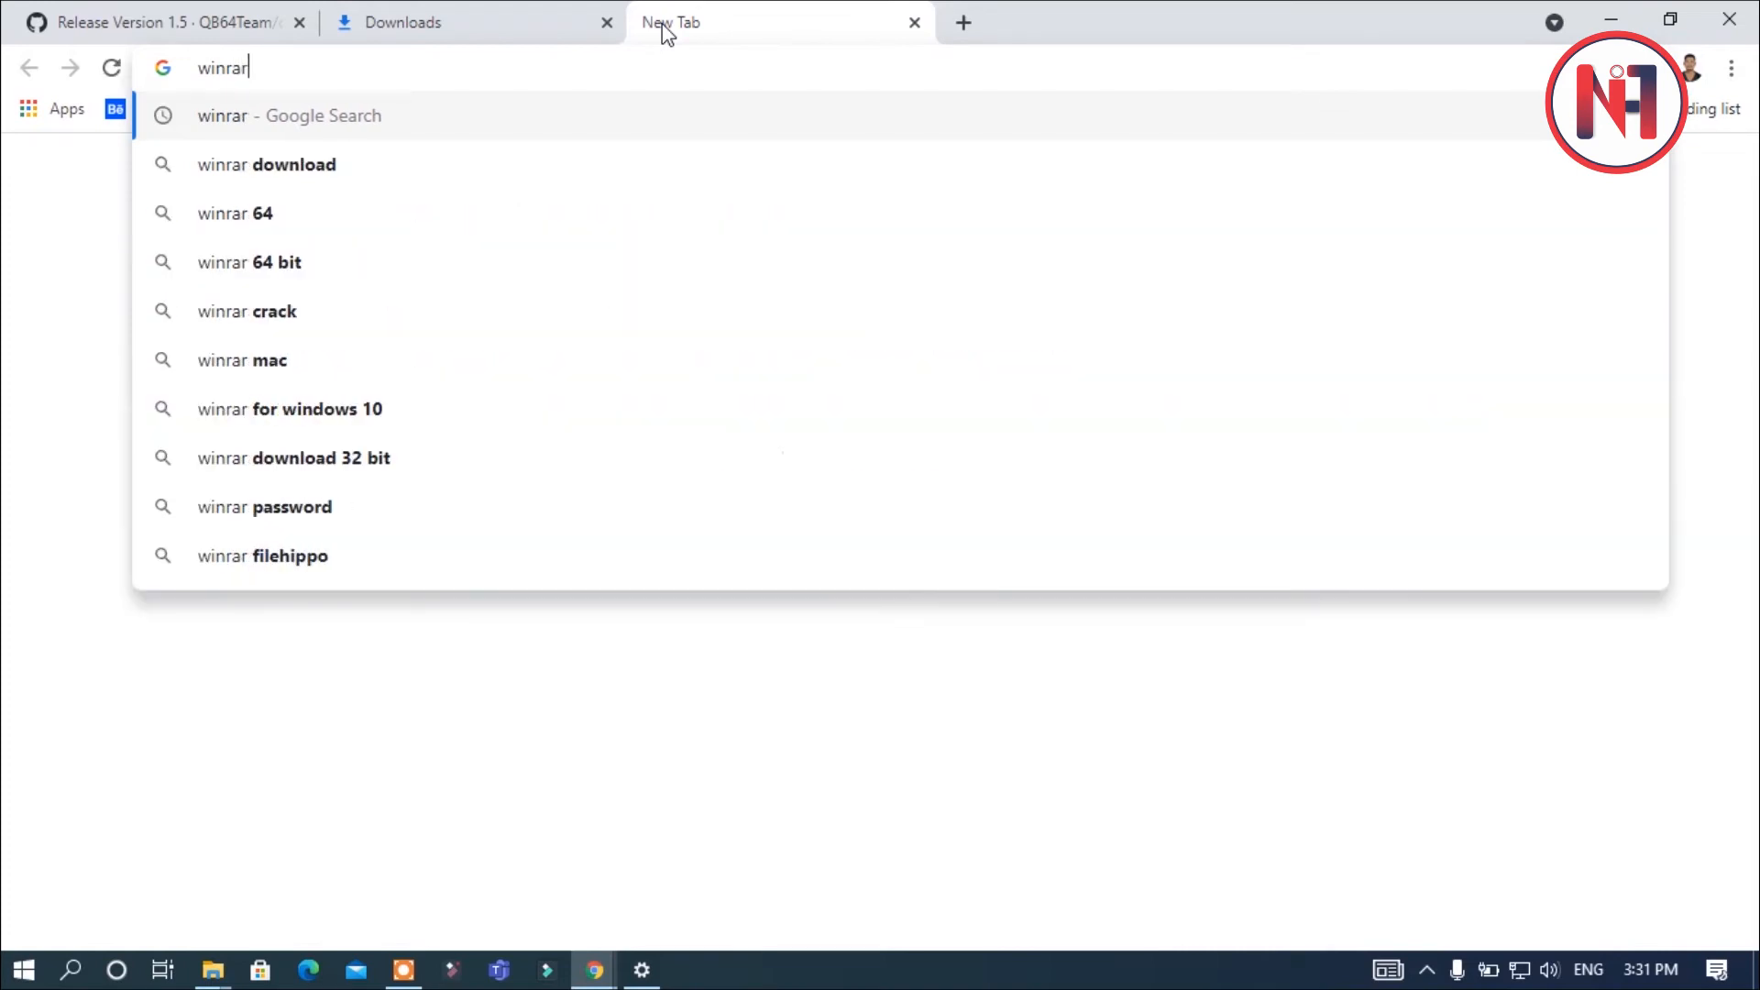
{"action": "key", "text": "Return"}
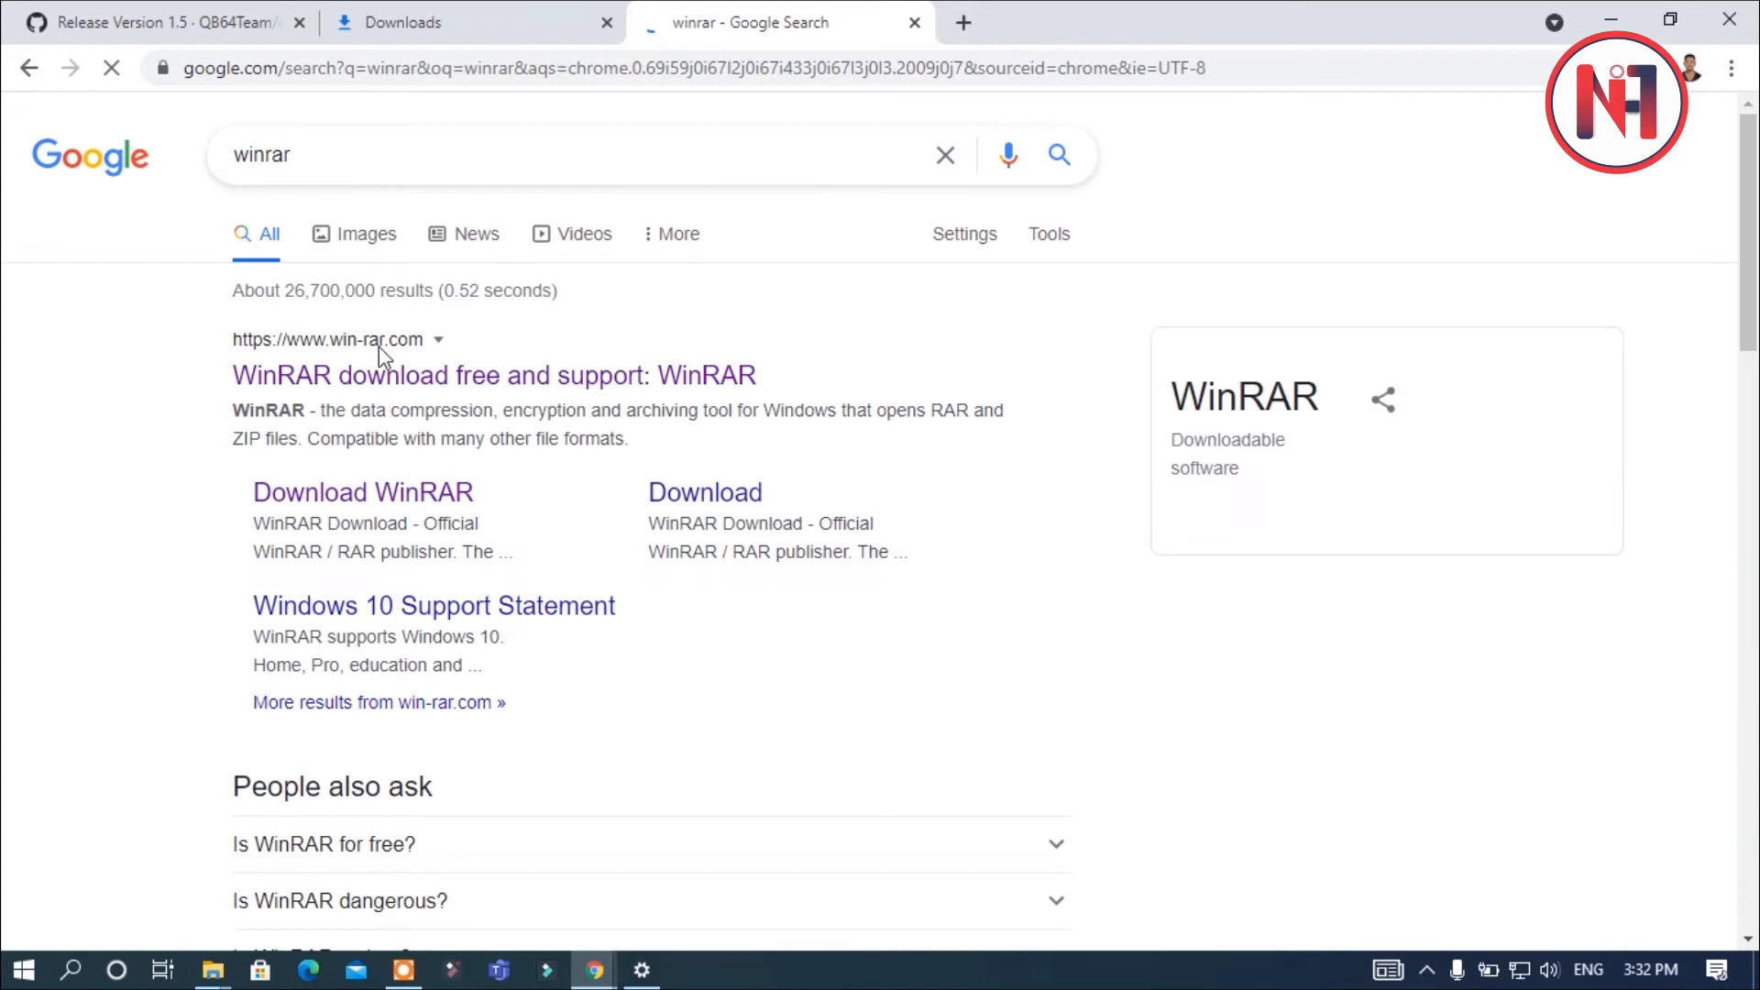
{"action": "left_click", "coordinate": [370, 496]}
{"action": "left_click", "coordinate": [483, 12]}
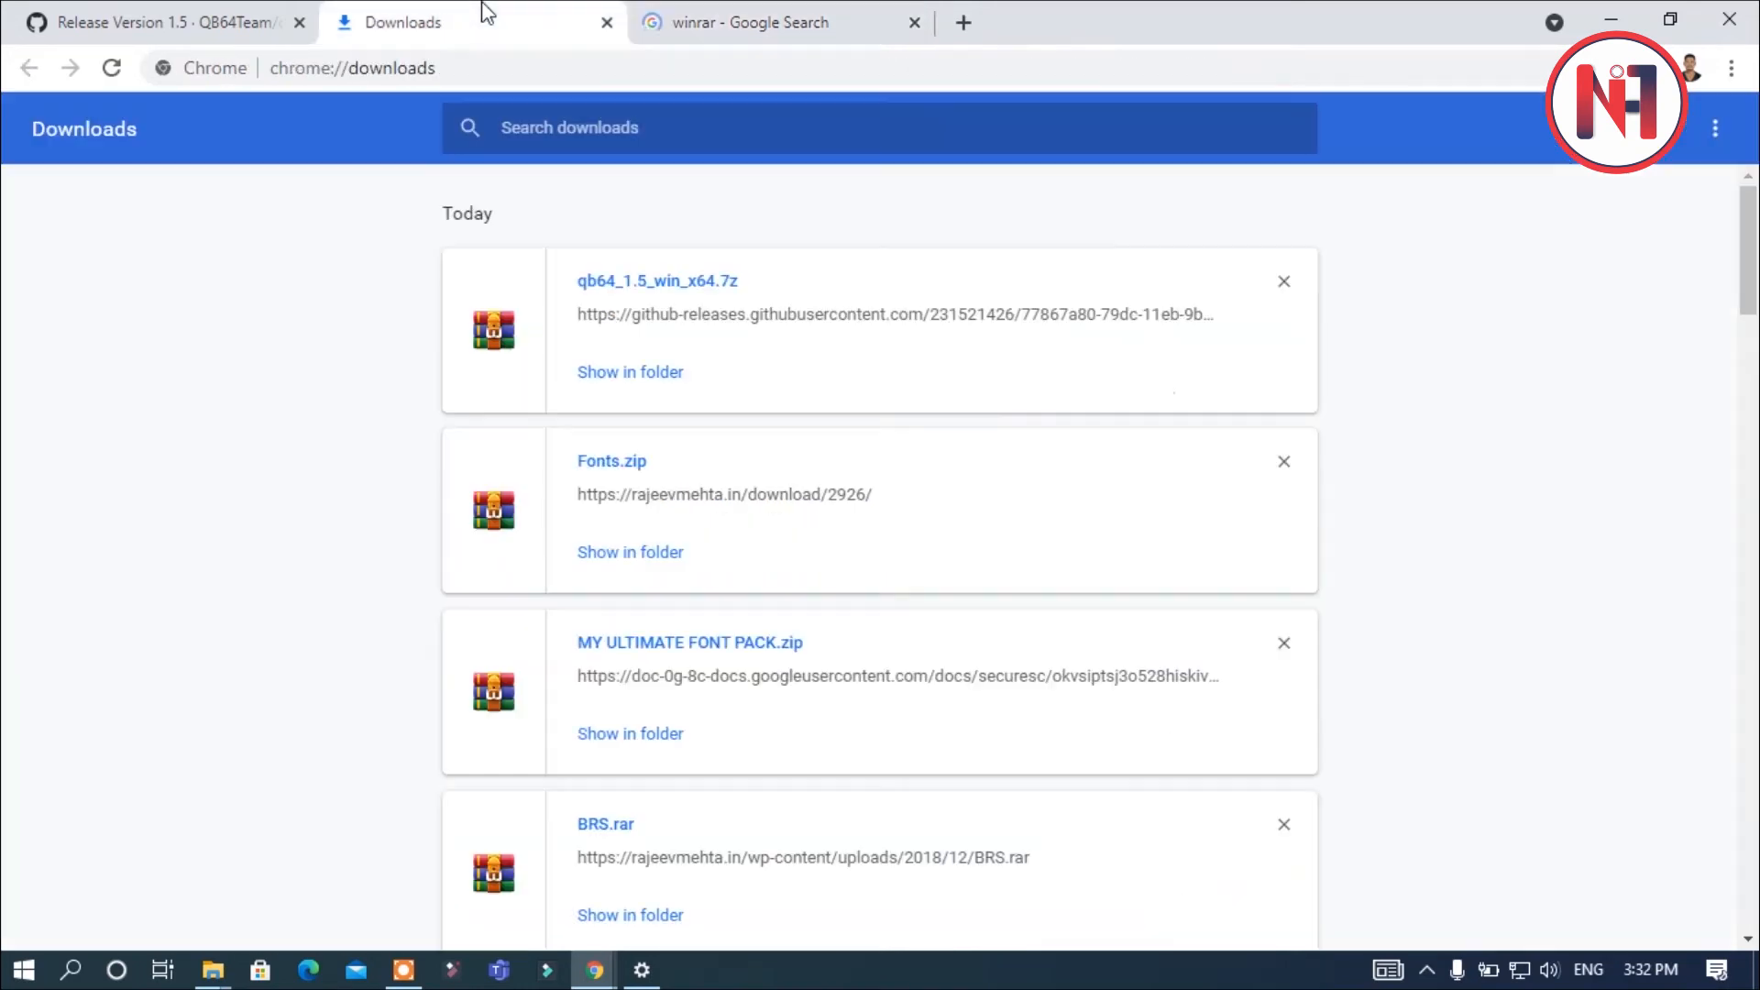
Bring up the Downloads folder, extract qb64_1.5_win_x64 with WinRAR into its own qb64_1.5_win_x64 folder and move the progress window aside
{"action": "mouse_move", "coordinate": [218, 973]}
{"action": "left_click", "coordinate": [452, 900]}
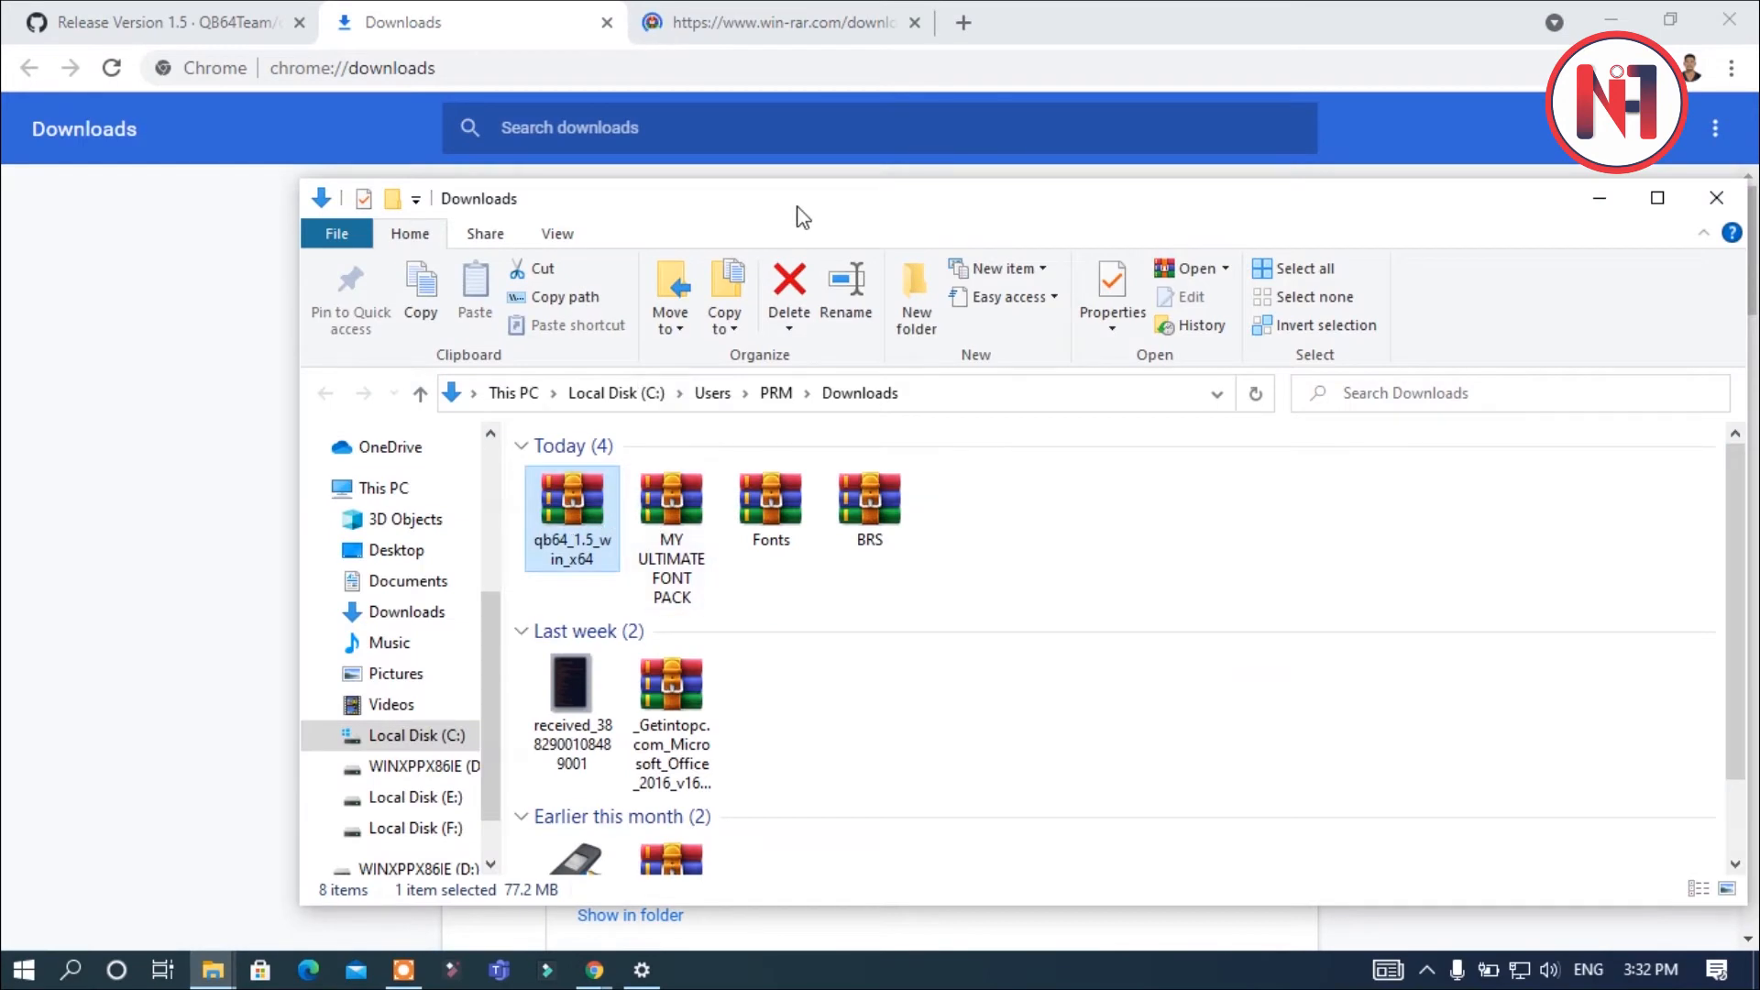
{"action": "left_click_drag", "start_coordinate": [871, 188], "coordinate": [750, 133]}
{"action": "double_click", "coordinate": [472, 470]}
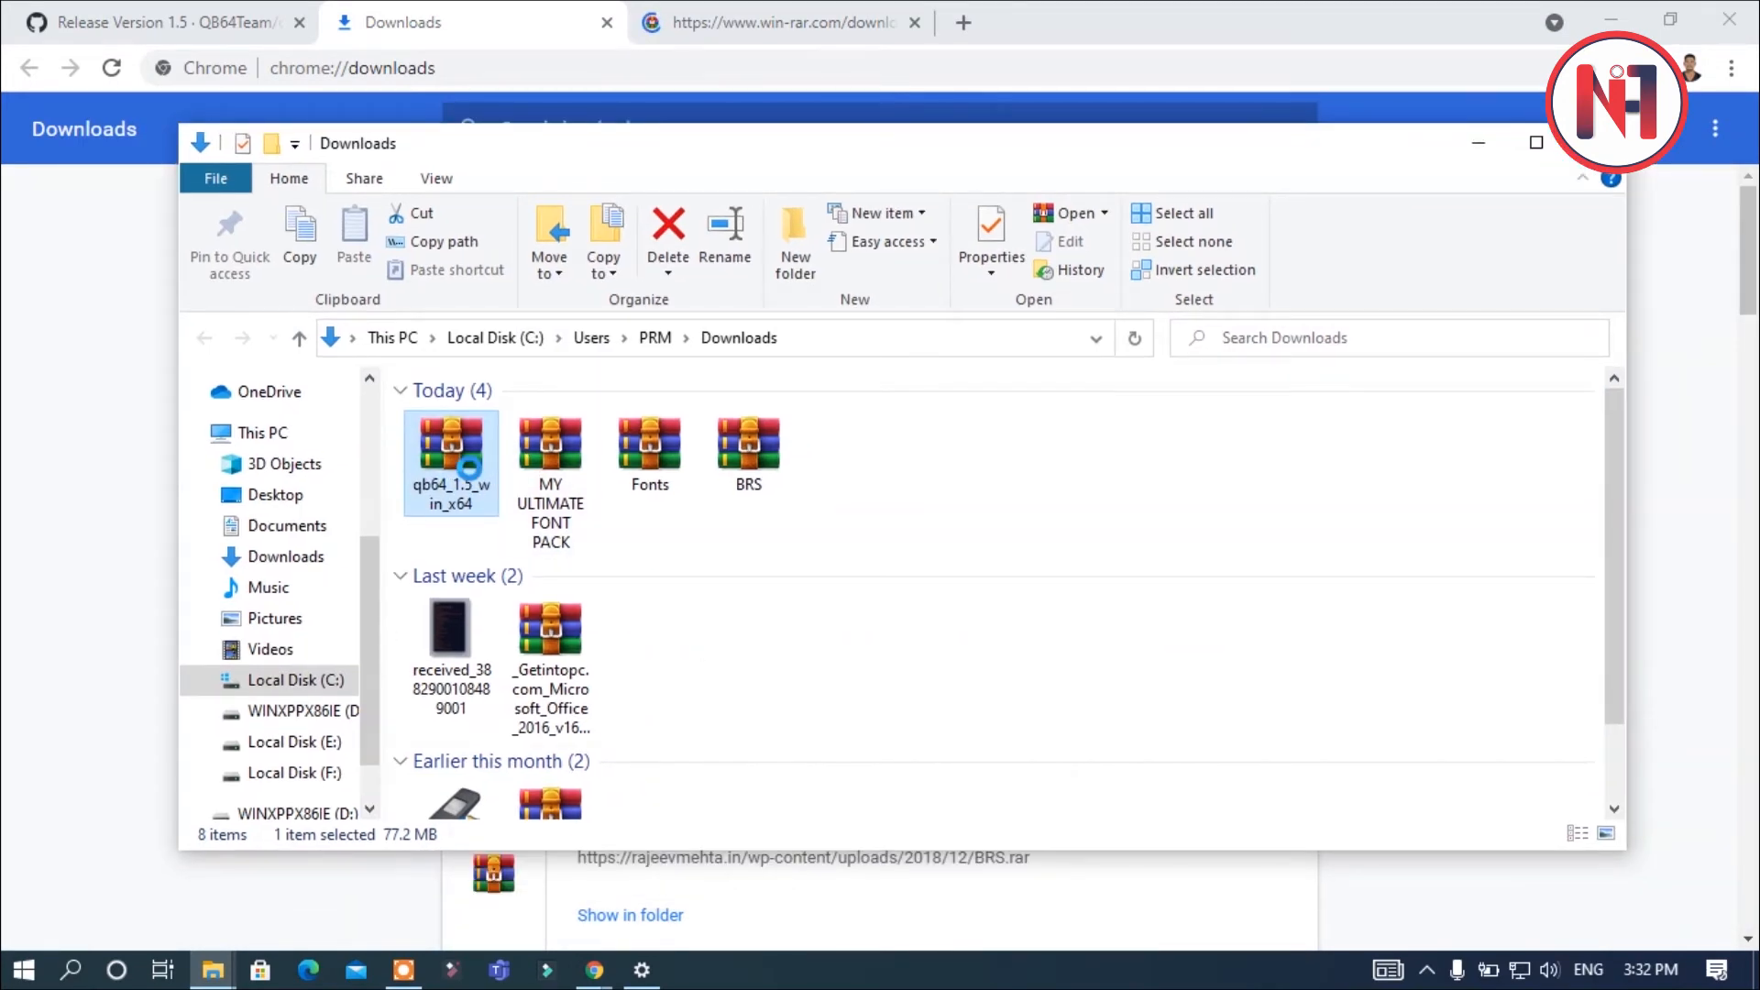
{"action": "right_click", "coordinate": [468, 466]}
{"action": "mouse_move", "coordinate": [688, 550]}
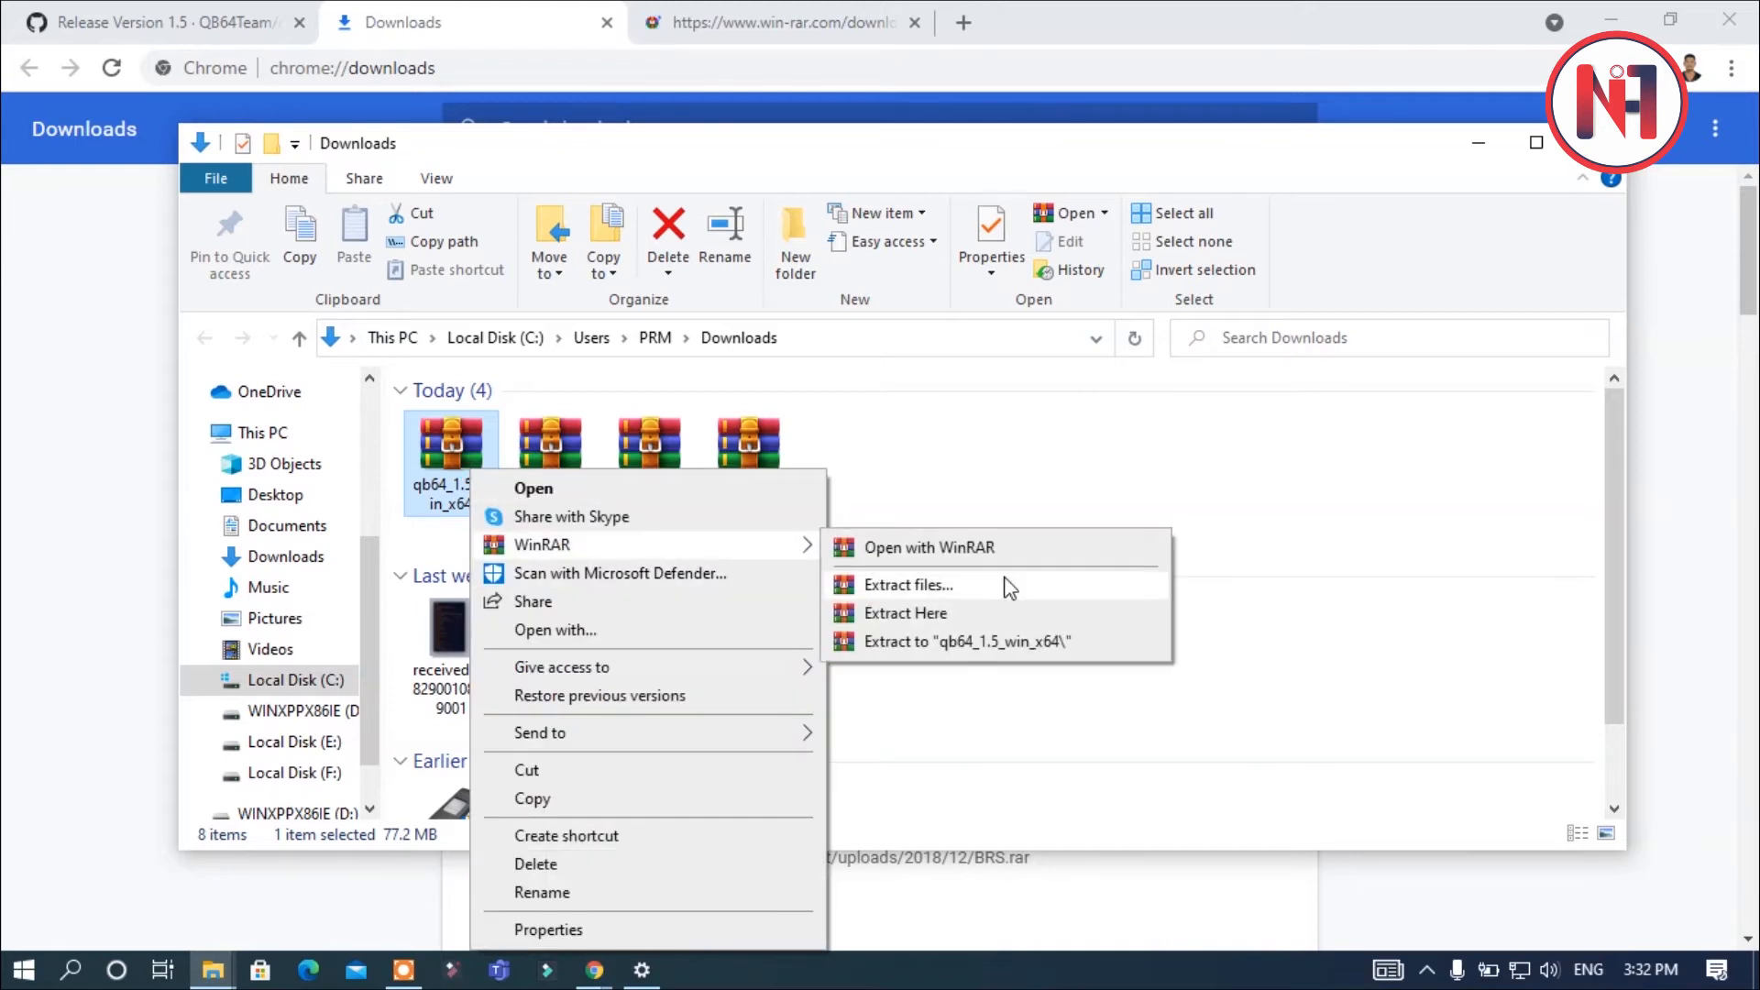
{"action": "left_click", "coordinate": [1141, 641]}
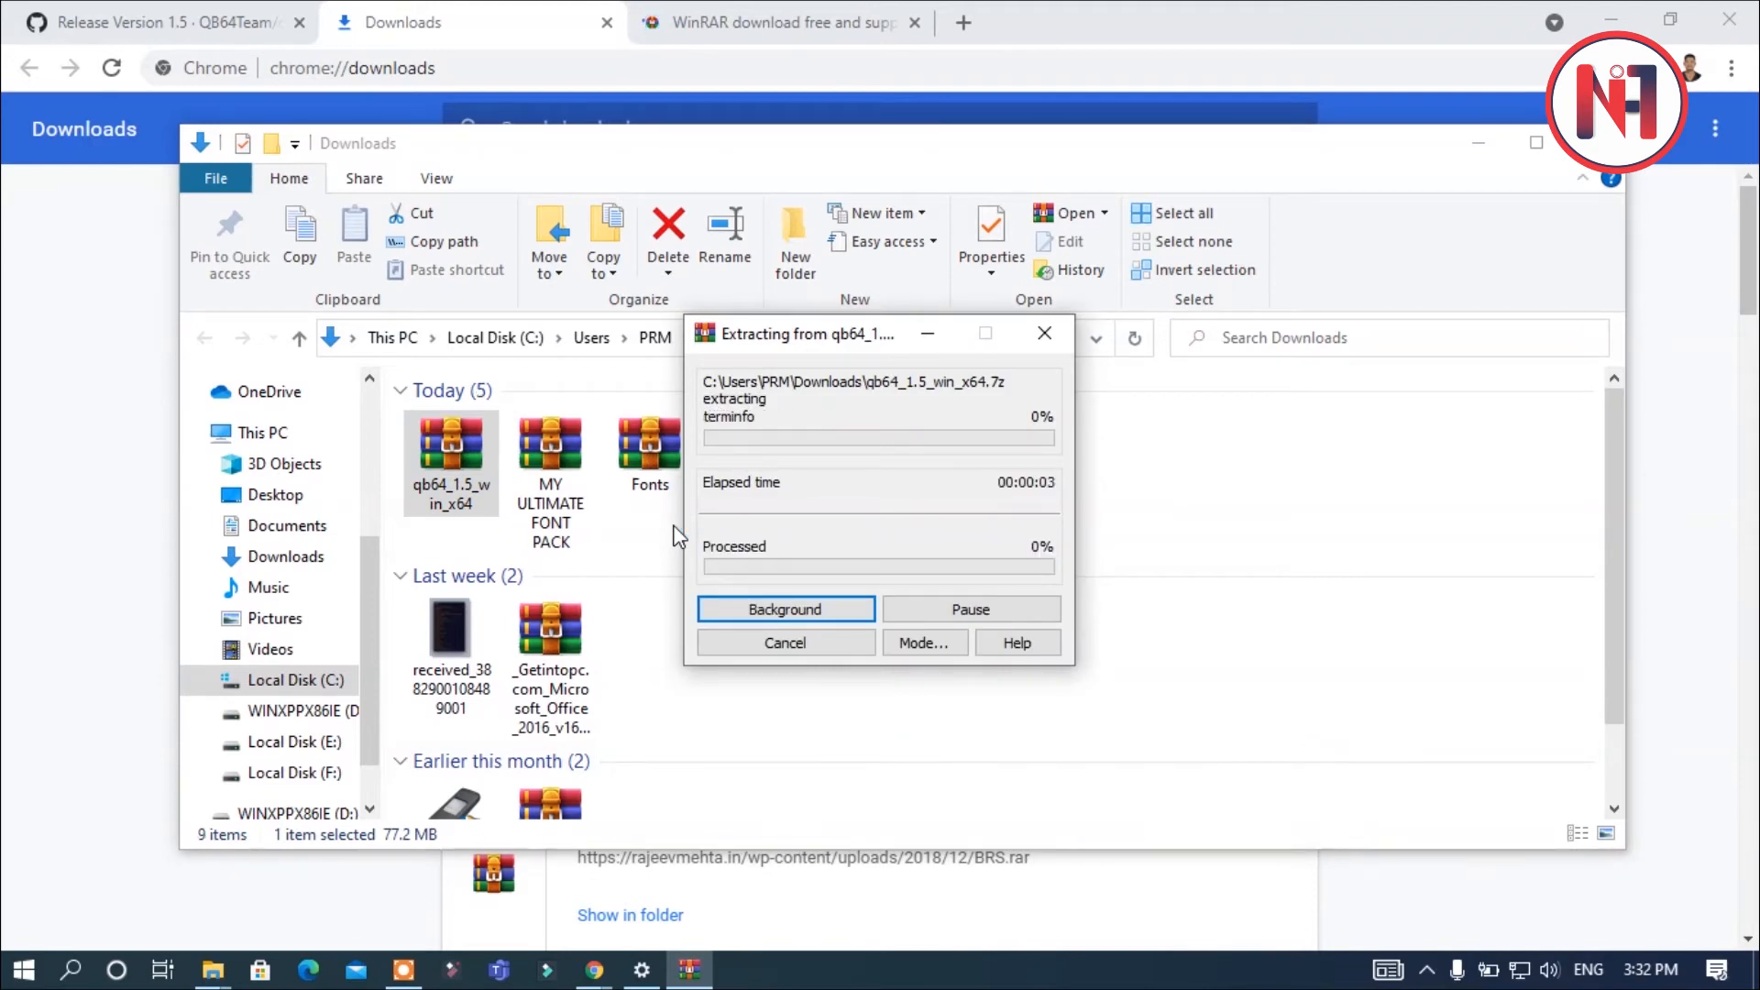
{"action": "left_click_drag", "start_coordinate": [803, 337], "coordinate": [732, 292]}
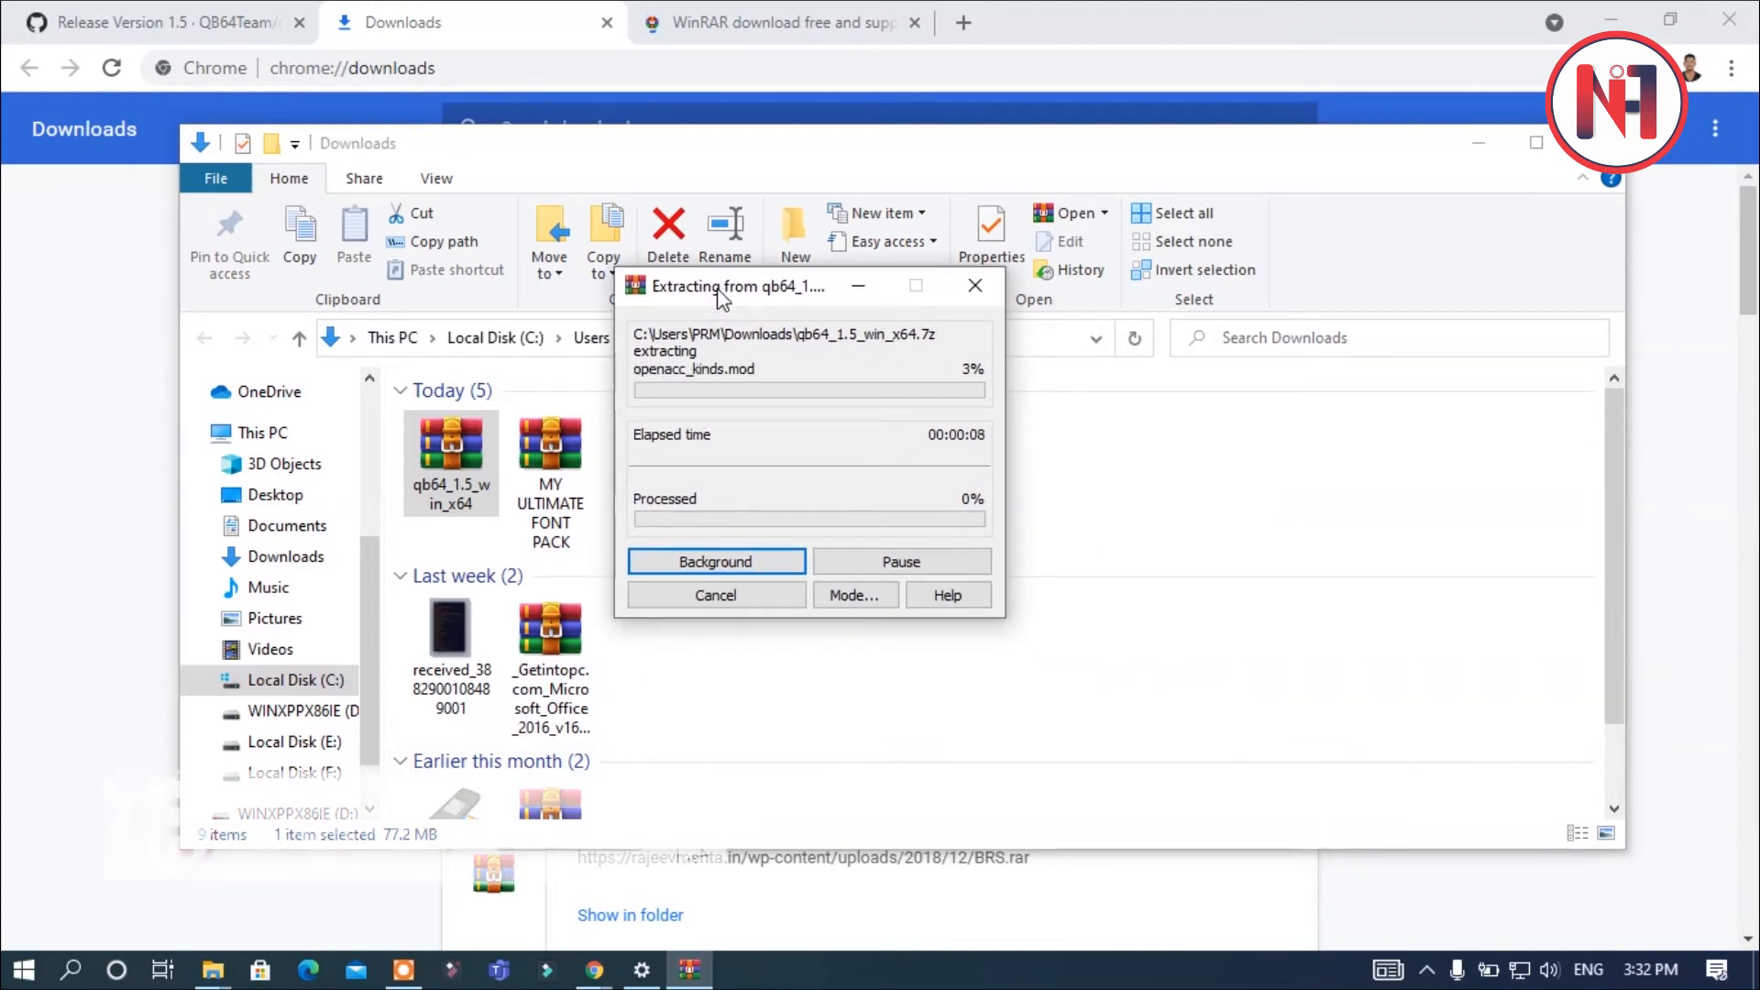
{"action": "left_click_drag", "start_coordinate": [720, 289], "coordinate": [643, 217]}
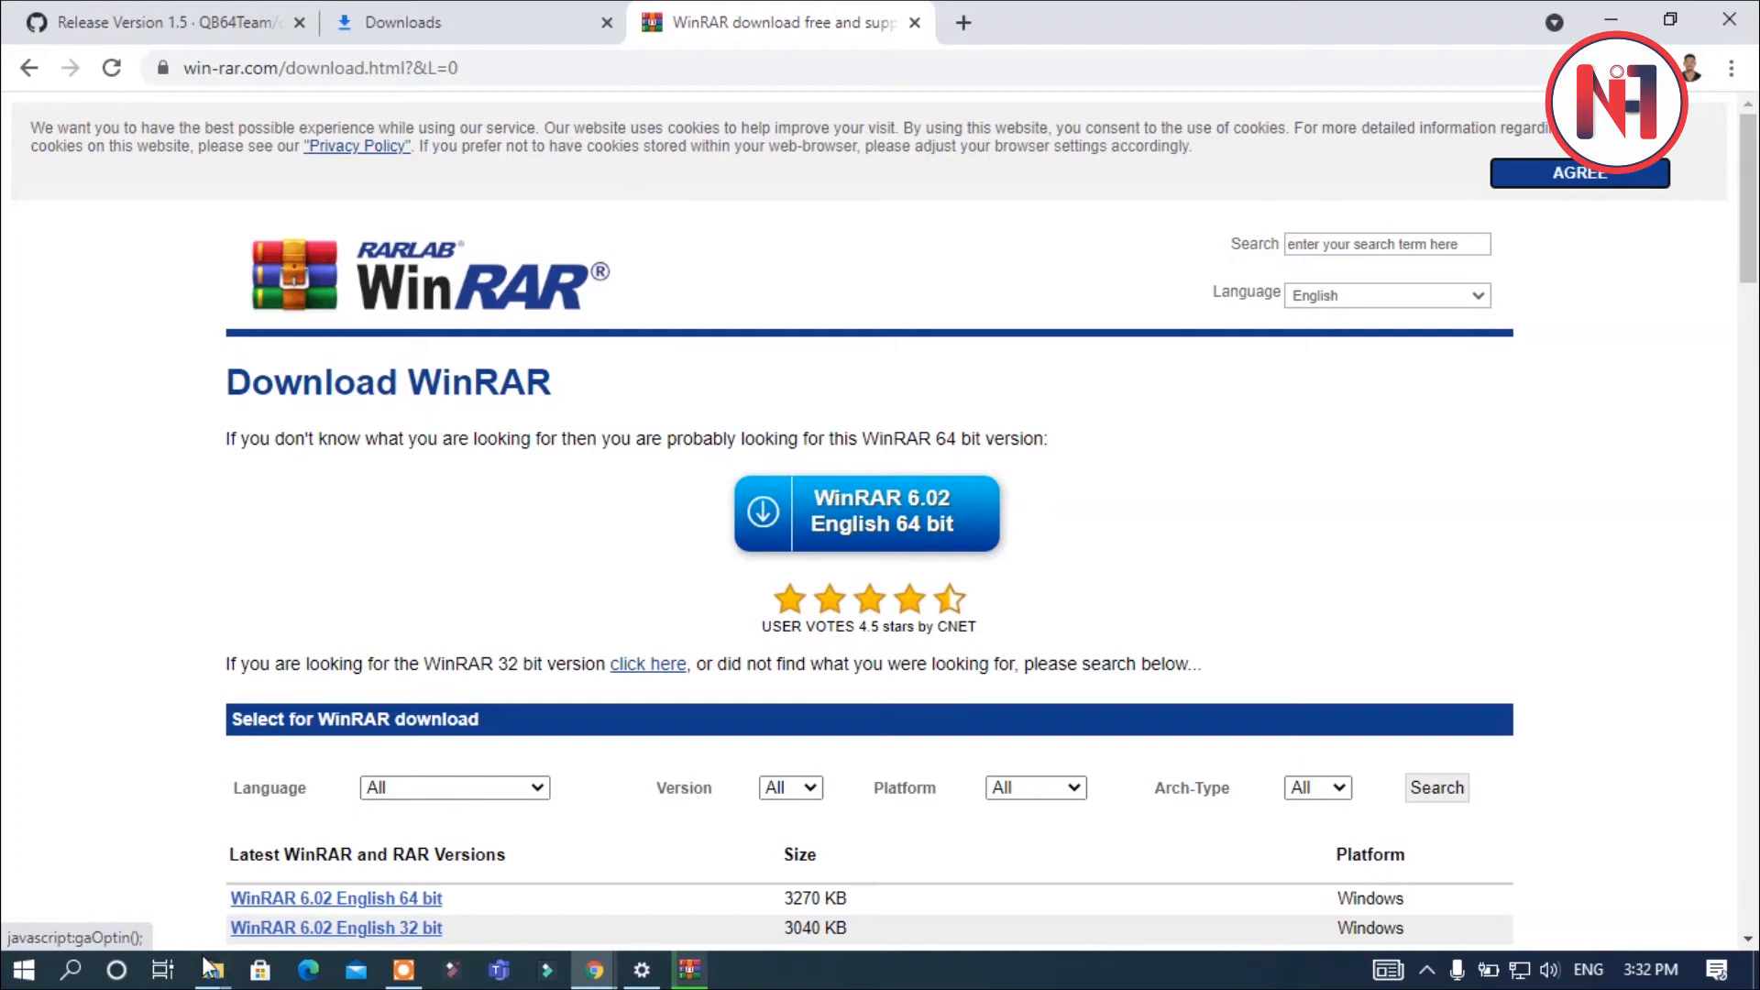
Bring the Downloads folder and the WinRAR extraction window back to the front to check the progress
{"action": "mouse_move", "coordinate": [213, 970]}
{"action": "left_click", "coordinate": [449, 834]}
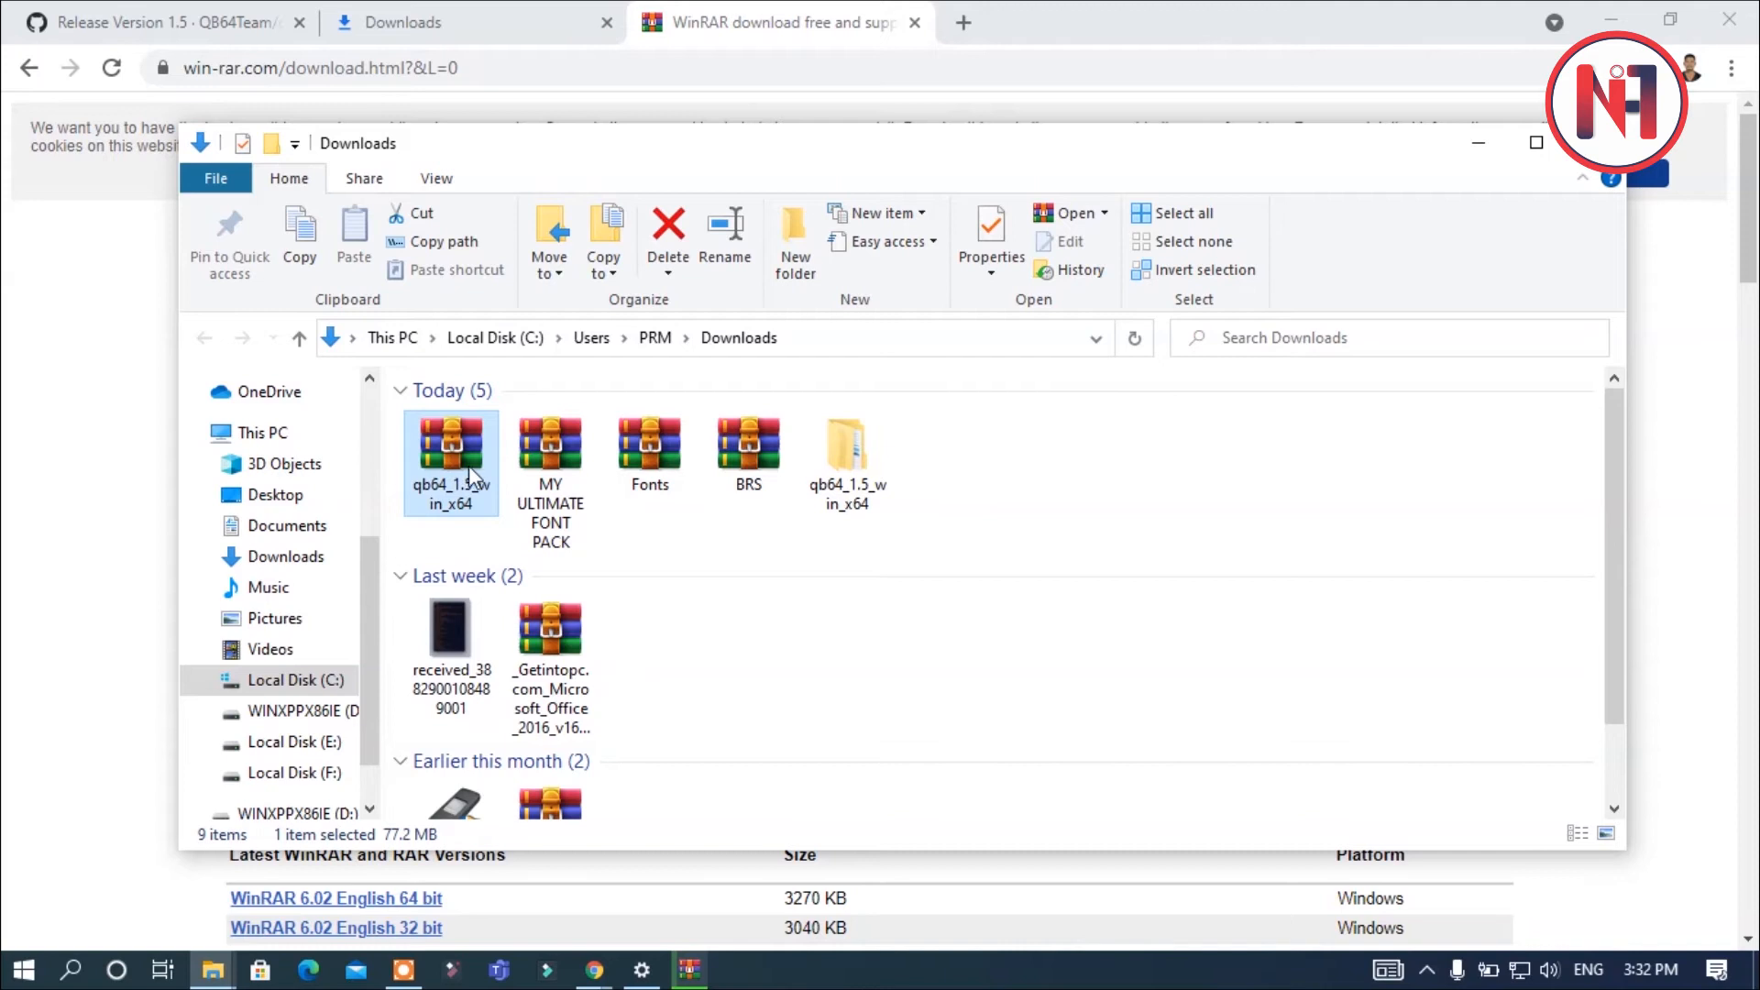
{"action": "left_click", "coordinate": [690, 969]}
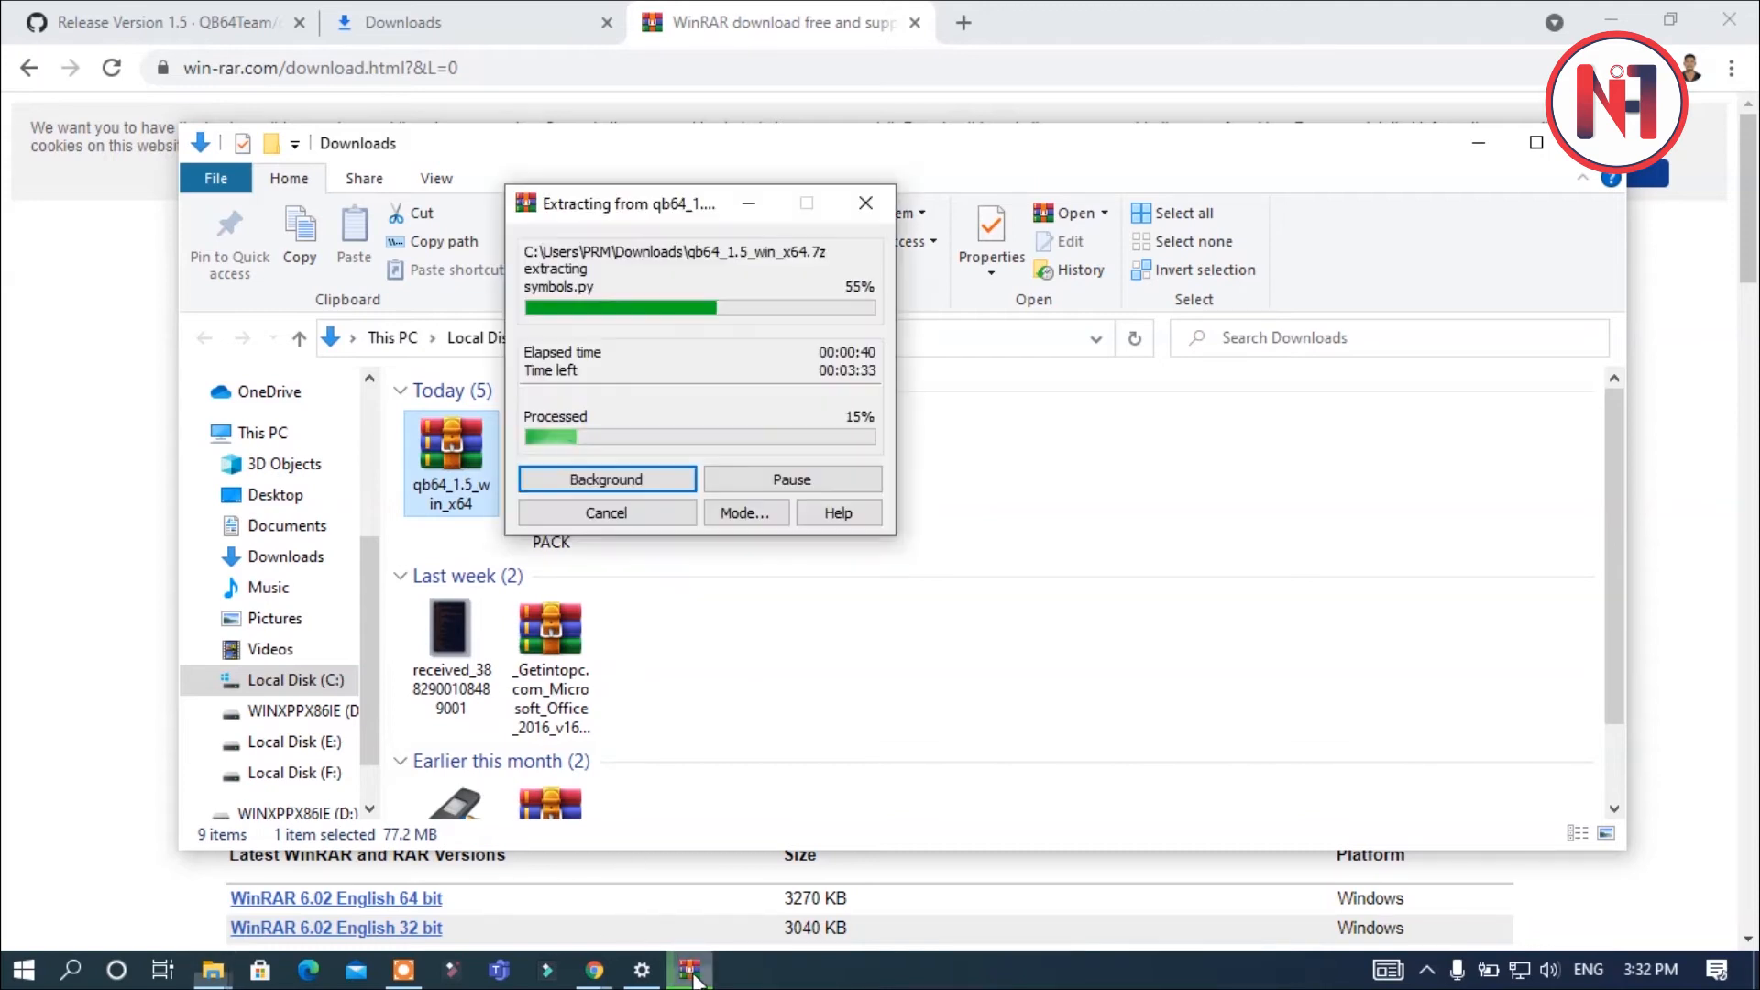
{"action": "left_click_drag", "start_coordinate": [673, 209], "coordinate": [1023, 217]}
Switch to the QB64 v1.5 release page in Chrome and review its download links for each operating system
{"action": "left_click", "coordinate": [209, 35]}
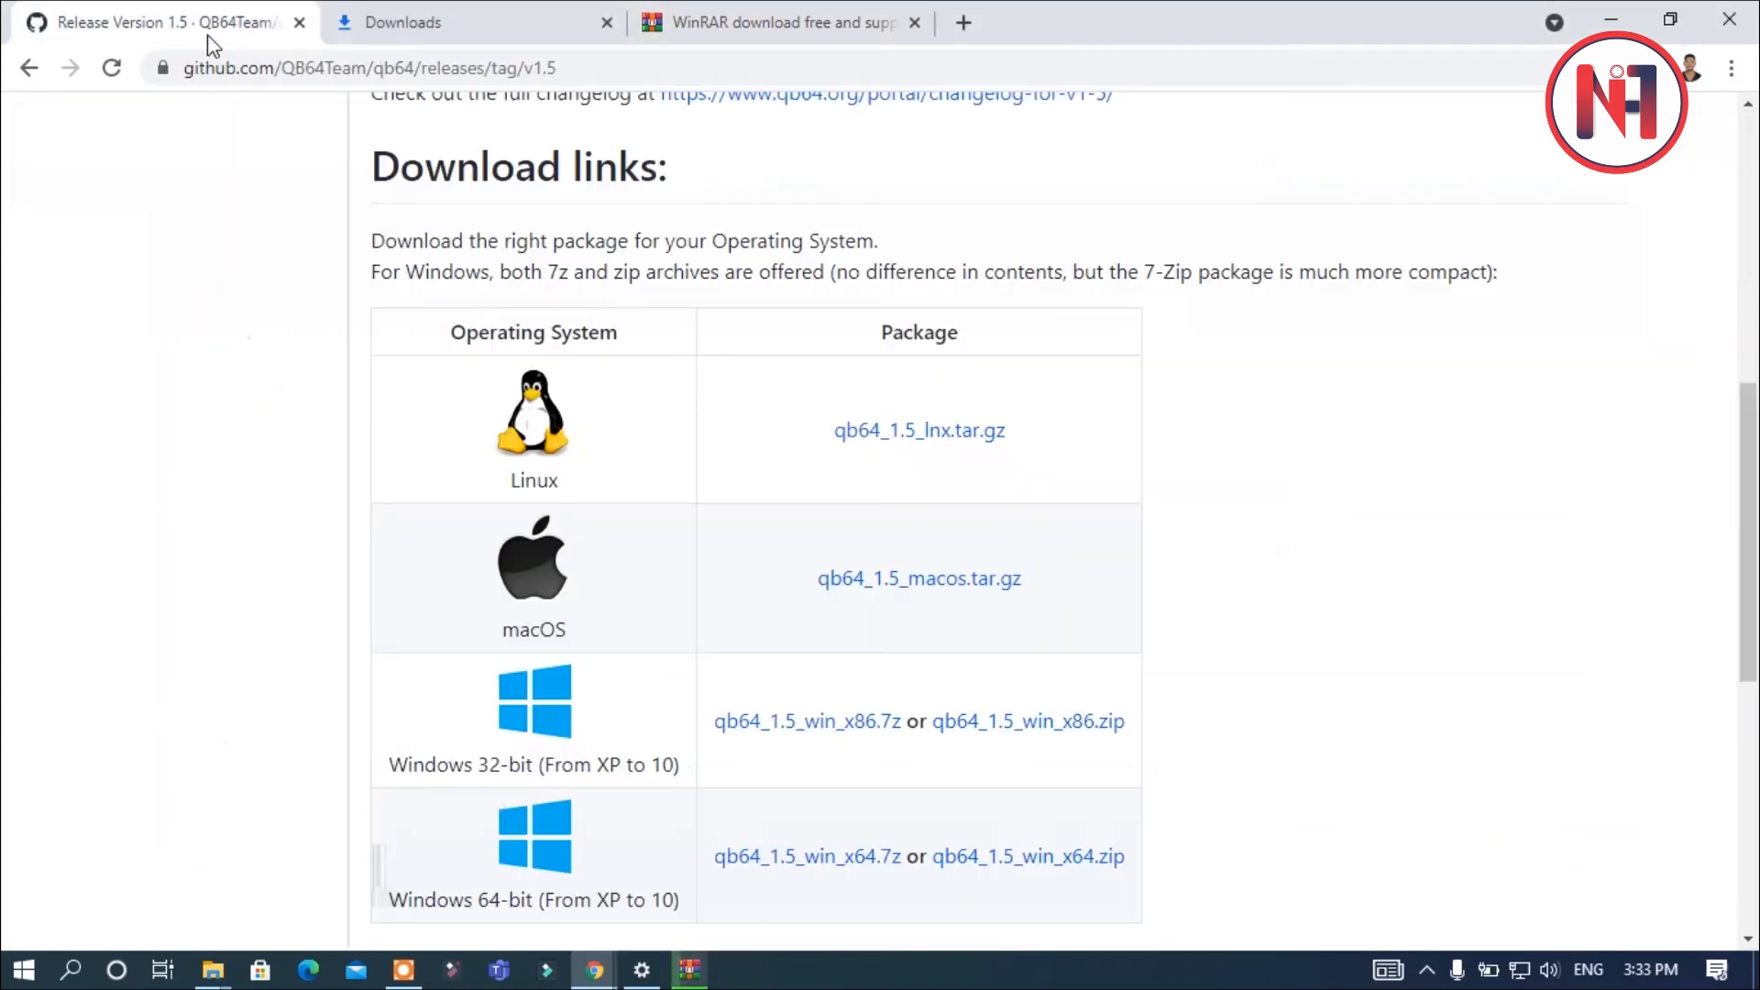
{"action": "scroll", "coordinate": [454, 254], "scroll_direction": "up", "scroll_amount": 8}
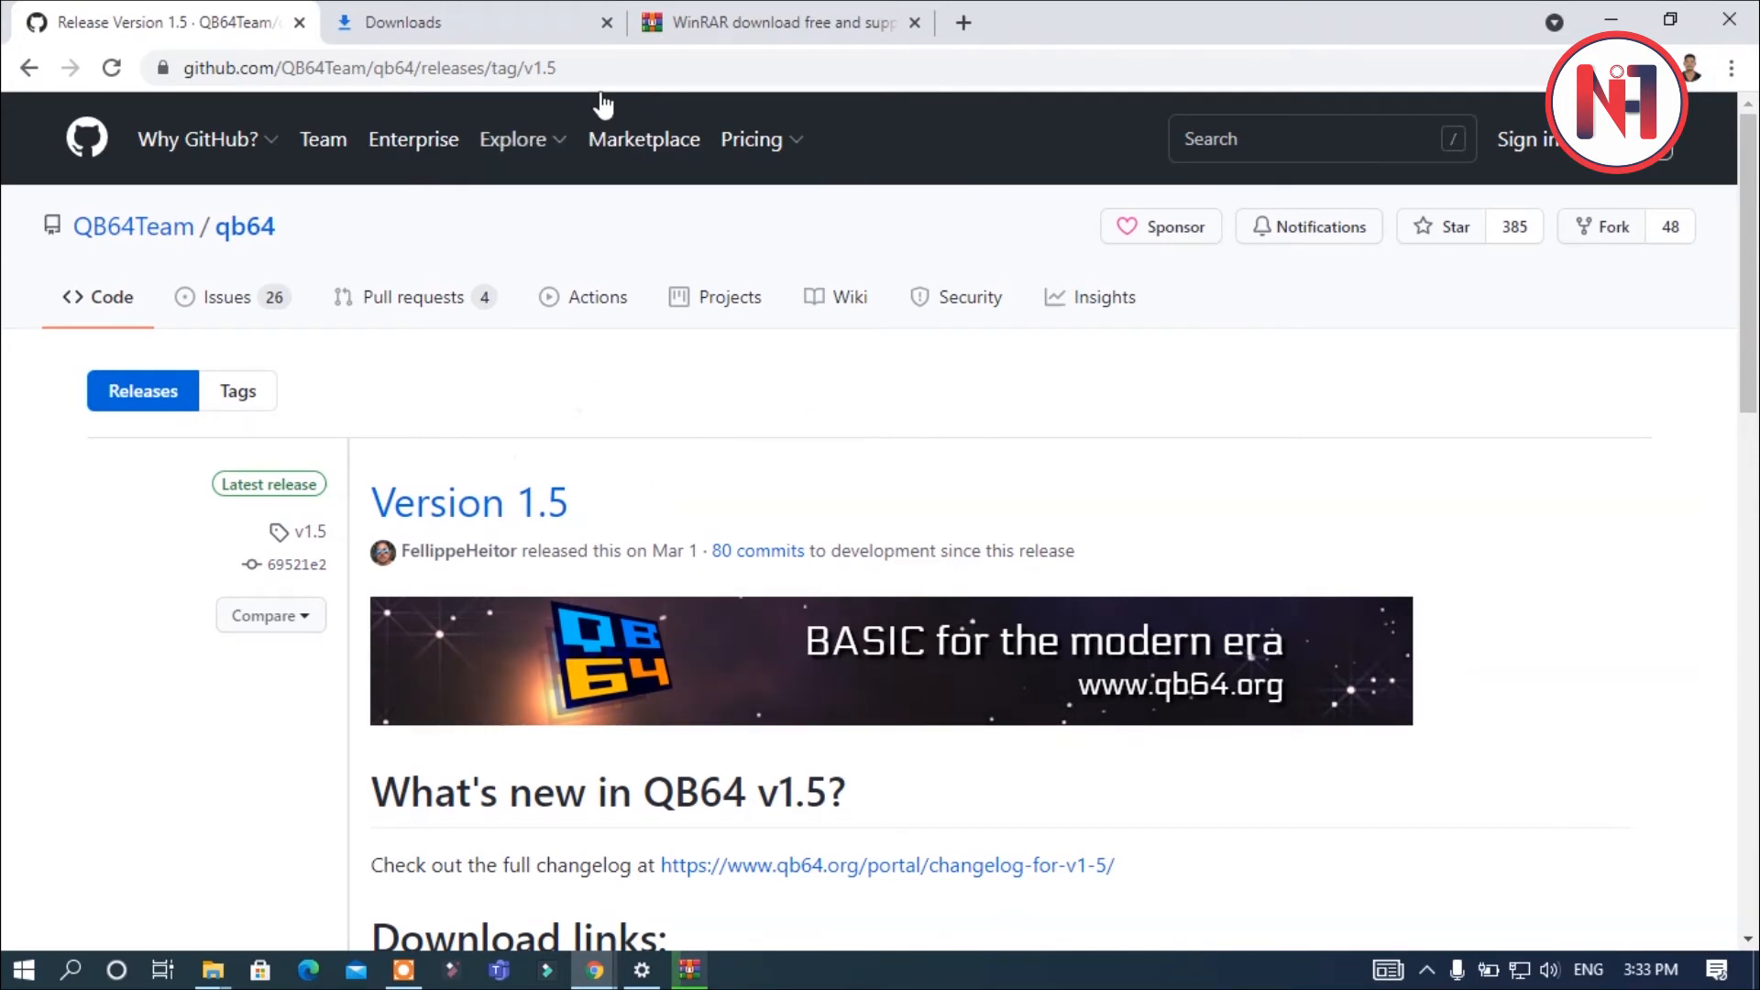
{"action": "scroll", "coordinate": [836, 639], "scroll_direction": "down", "scroll_amount": 1}
{"action": "scroll", "coordinate": [676, 601], "scroll_direction": "down", "scroll_amount": 10}
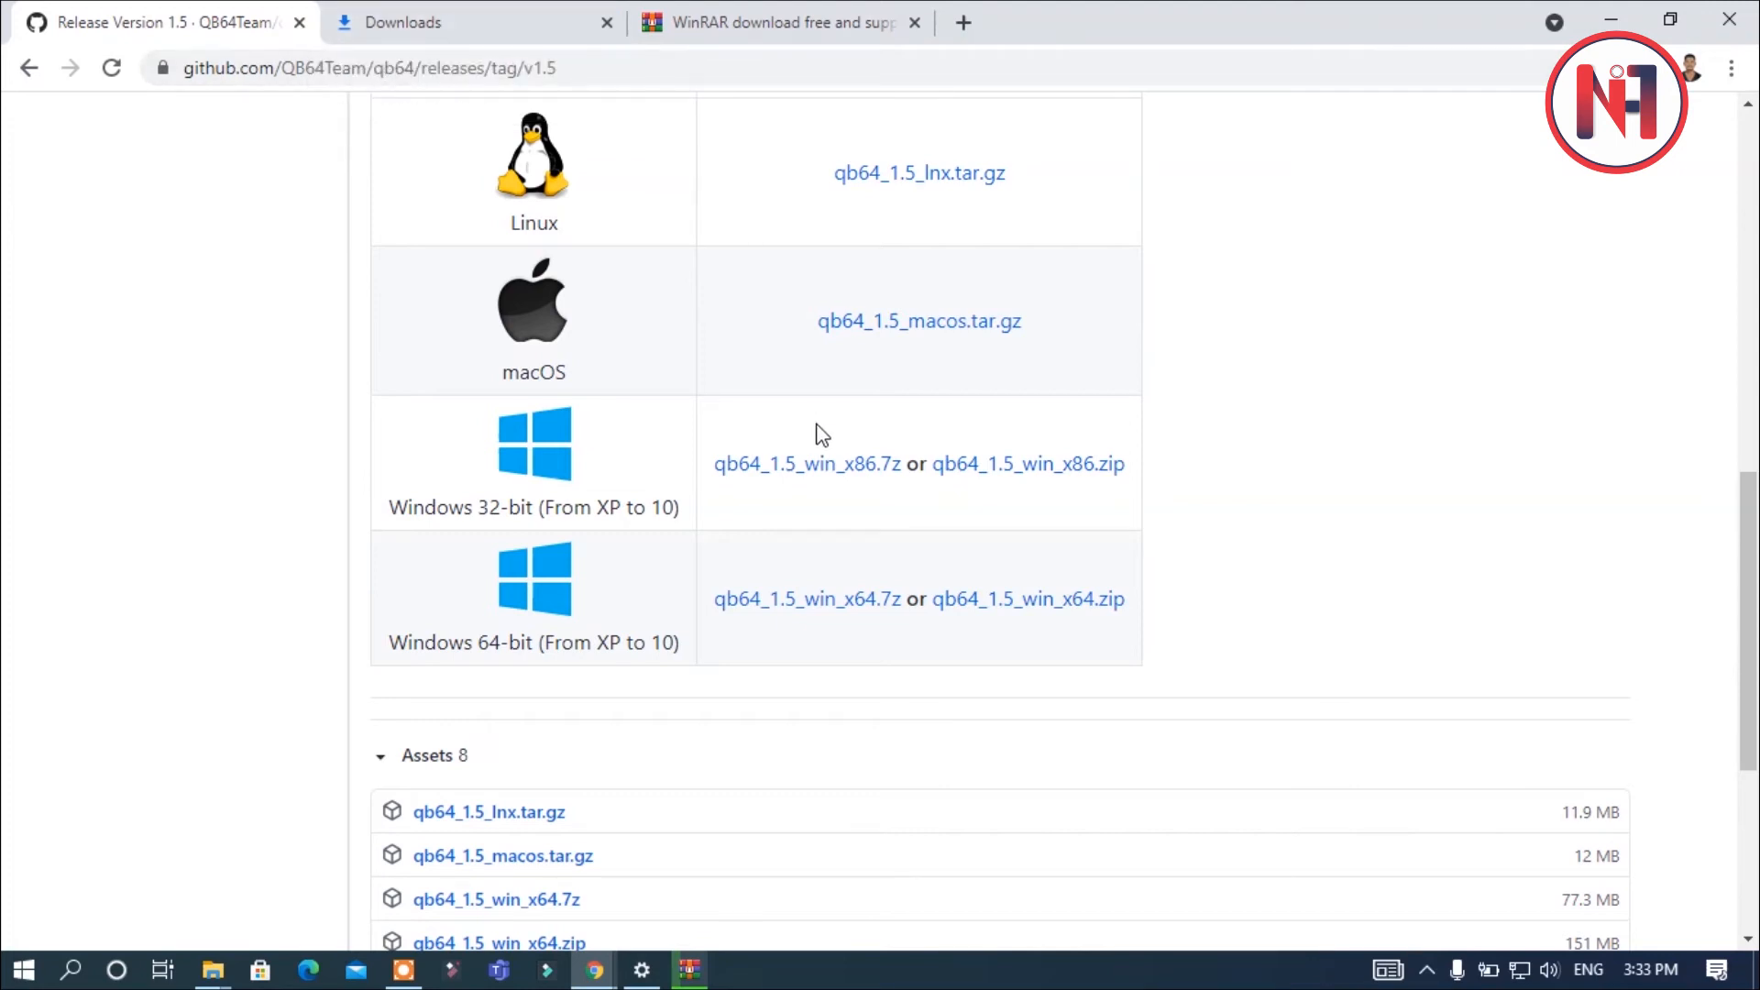
{"action": "scroll", "coordinate": [822, 434], "scroll_direction": "up", "scroll_amount": 4}
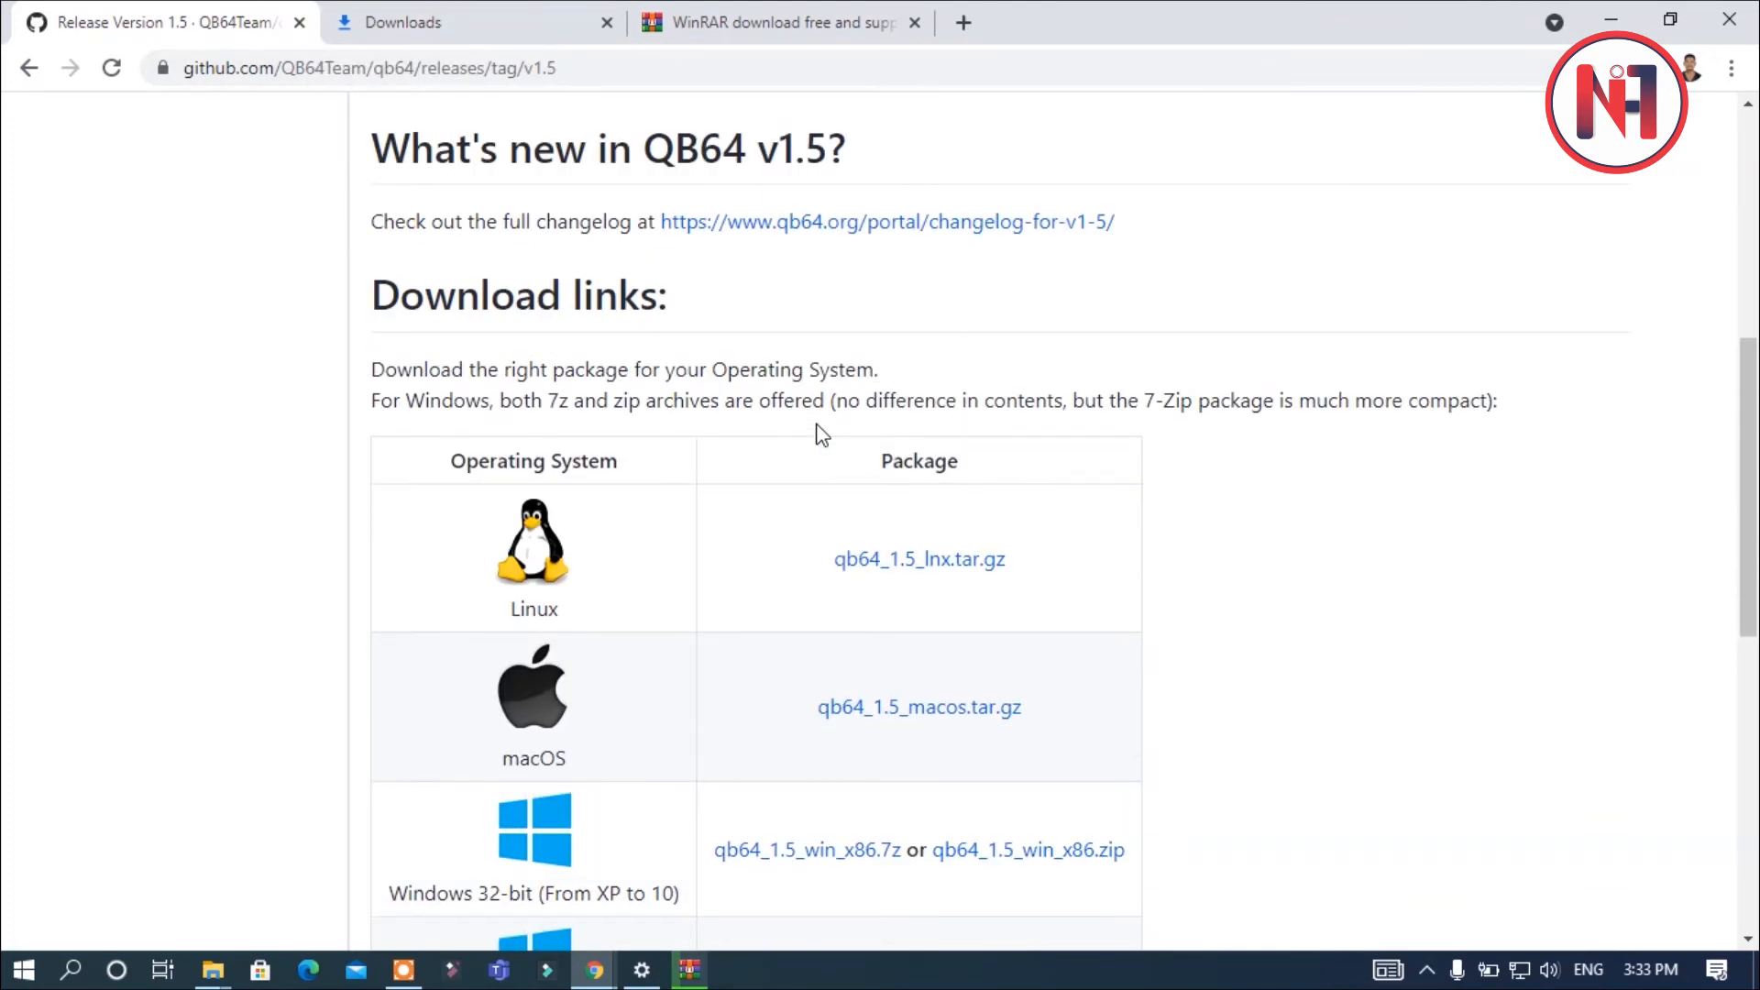
{"action": "scroll", "coordinate": [822, 435], "scroll_direction": "down", "scroll_amount": 9}
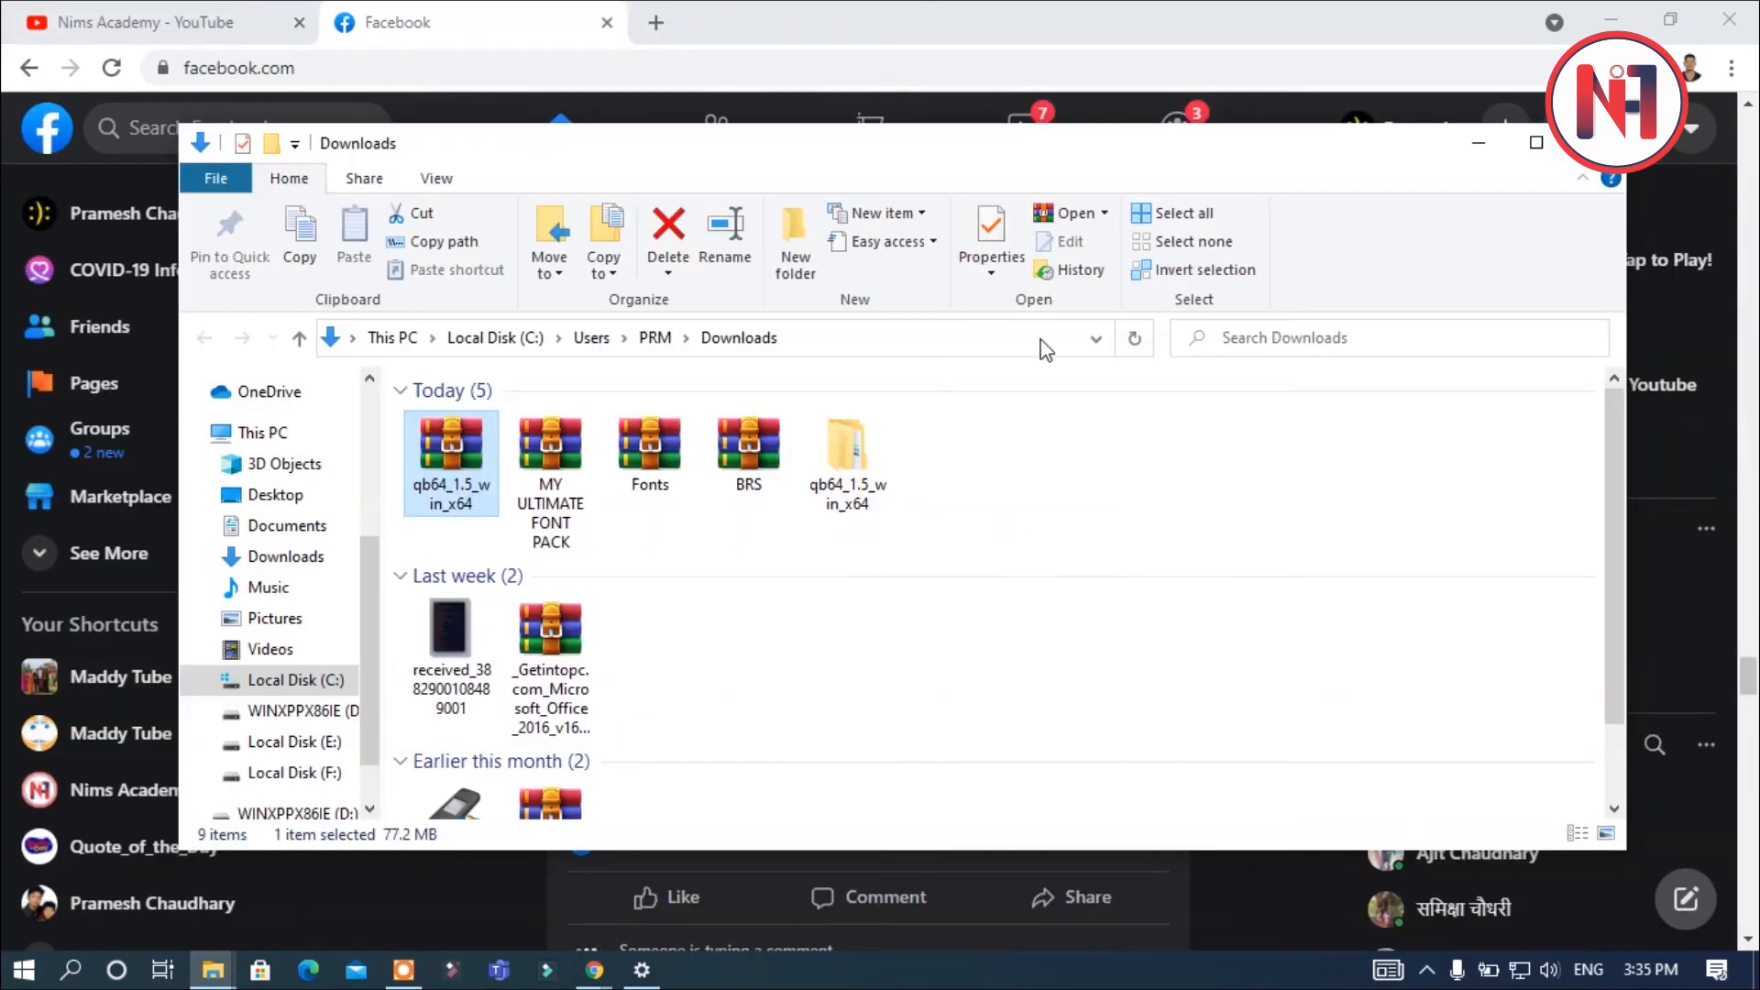
Look inside the extracted qb64_1.5_win_x64 folder and its qb64 subfolder, and return to the Downloads folder
{"action": "double_click", "coordinate": [857, 461]}
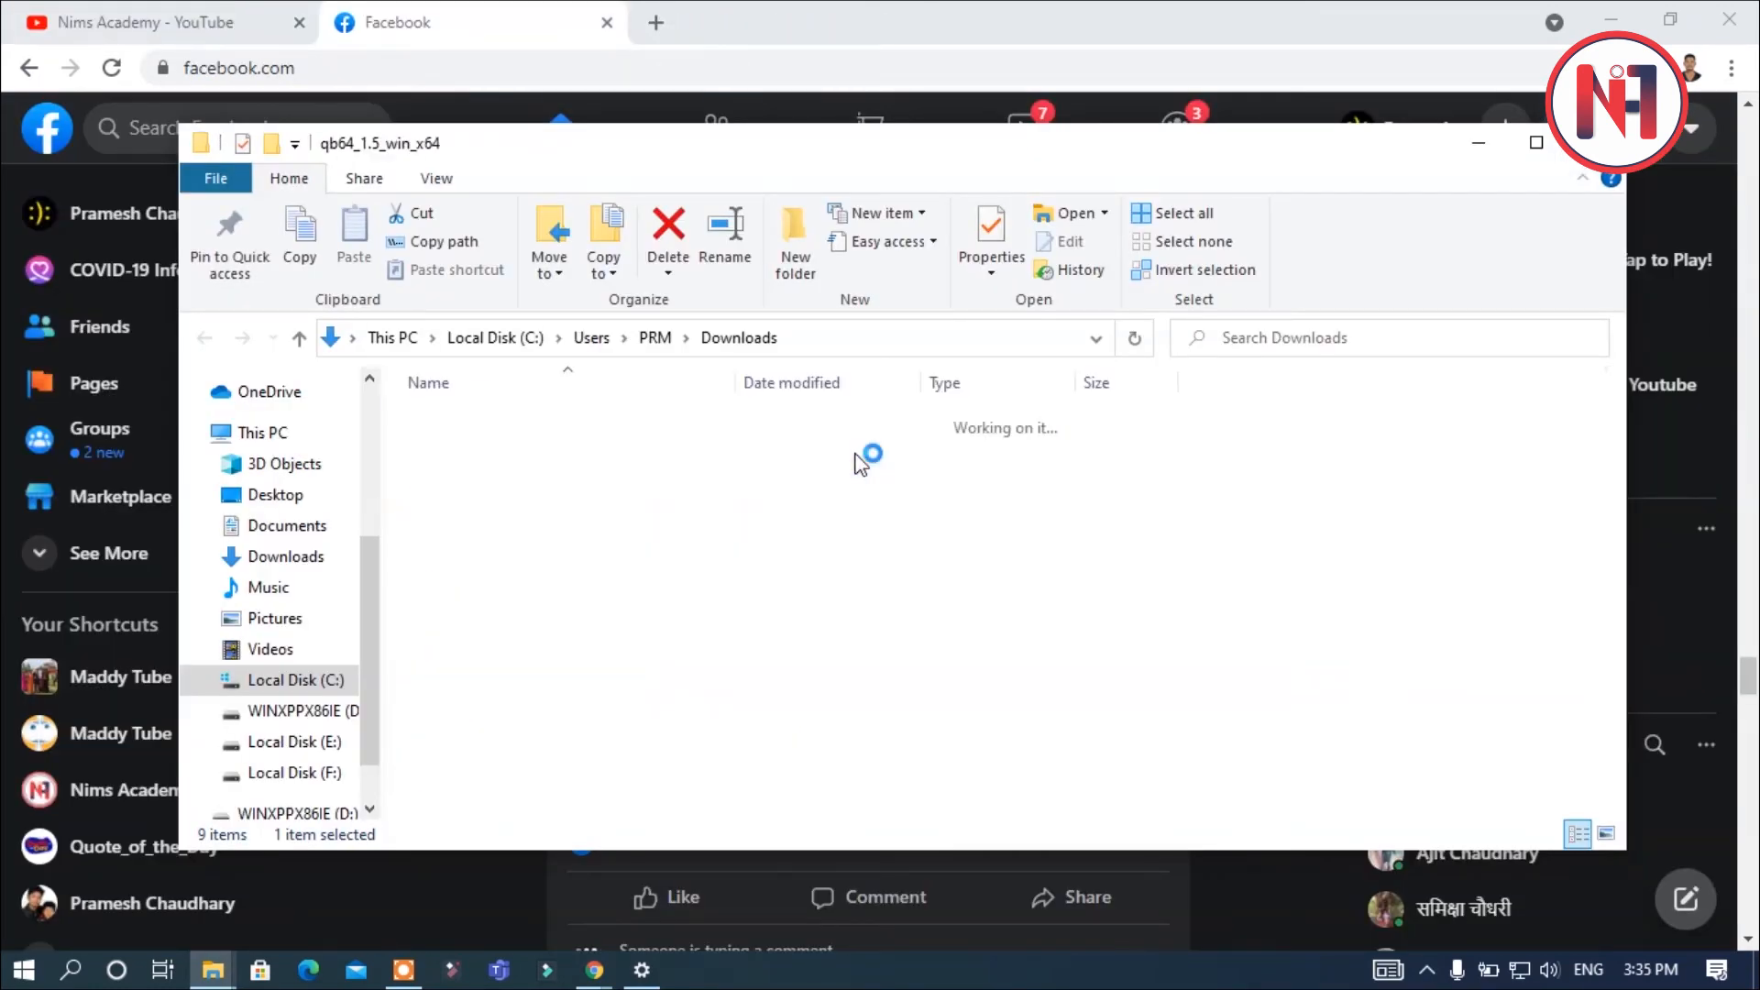
{"action": "left_click", "coordinate": [444, 430]}
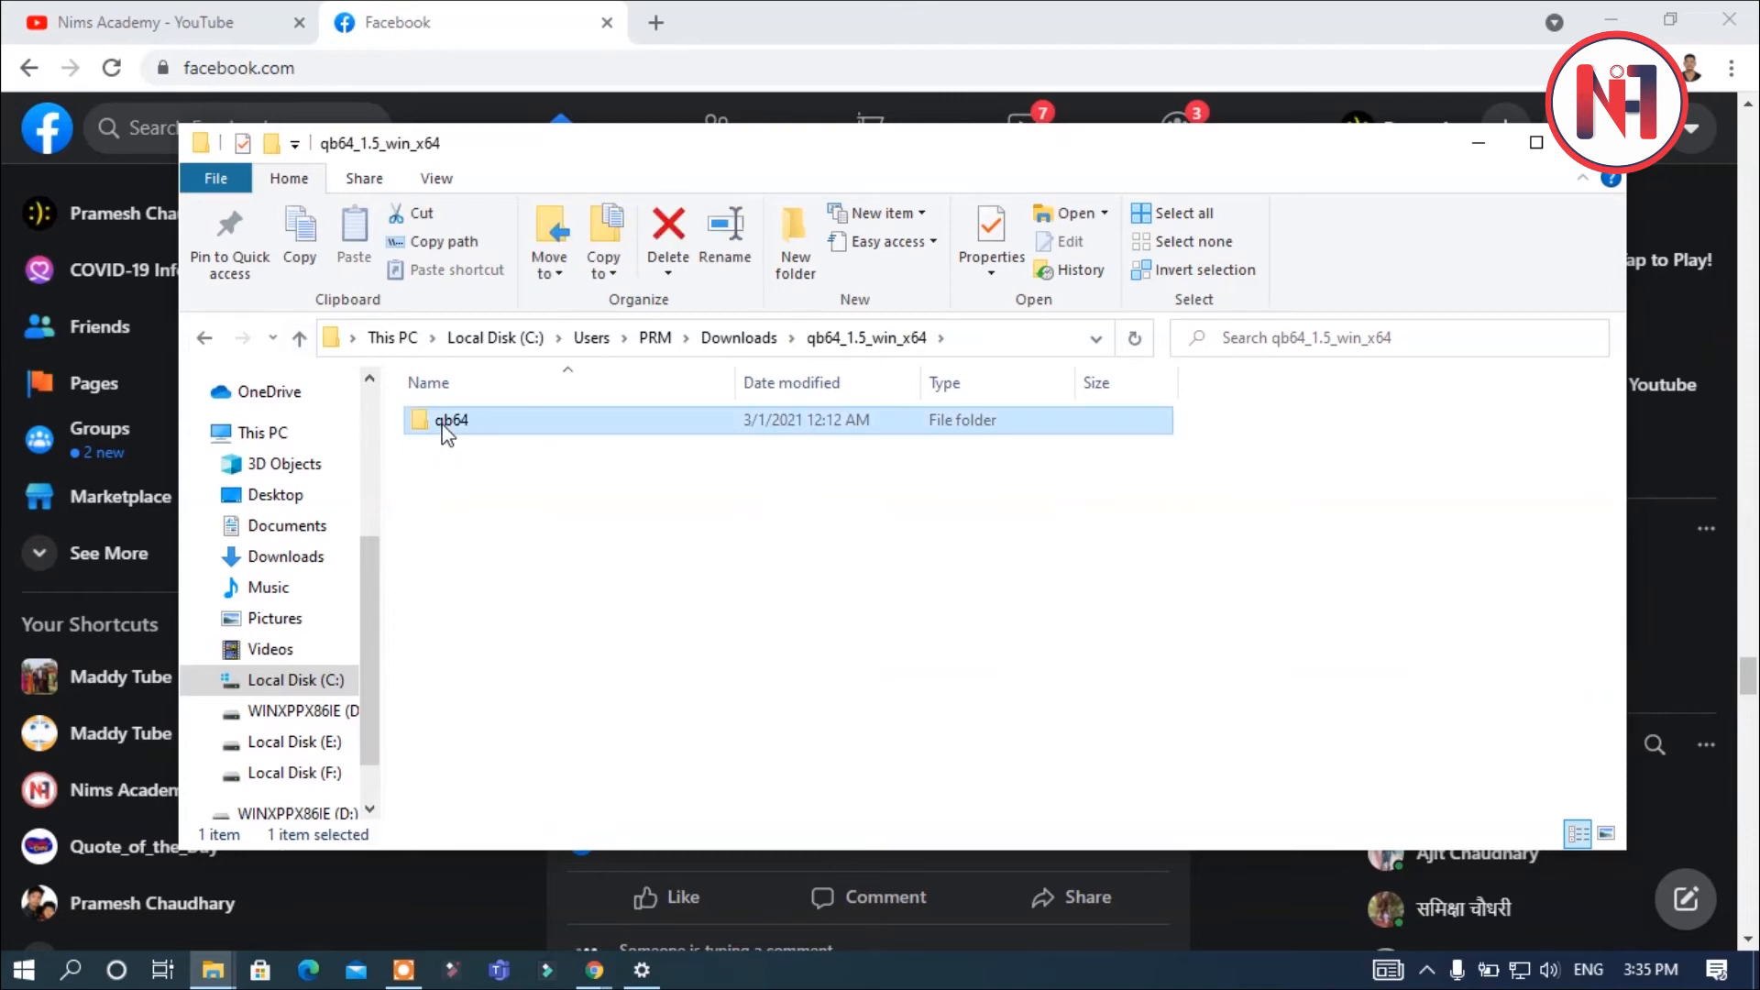
{"action": "double_click", "coordinate": [445, 431]}
{"action": "left_click", "coordinate": [302, 338]}
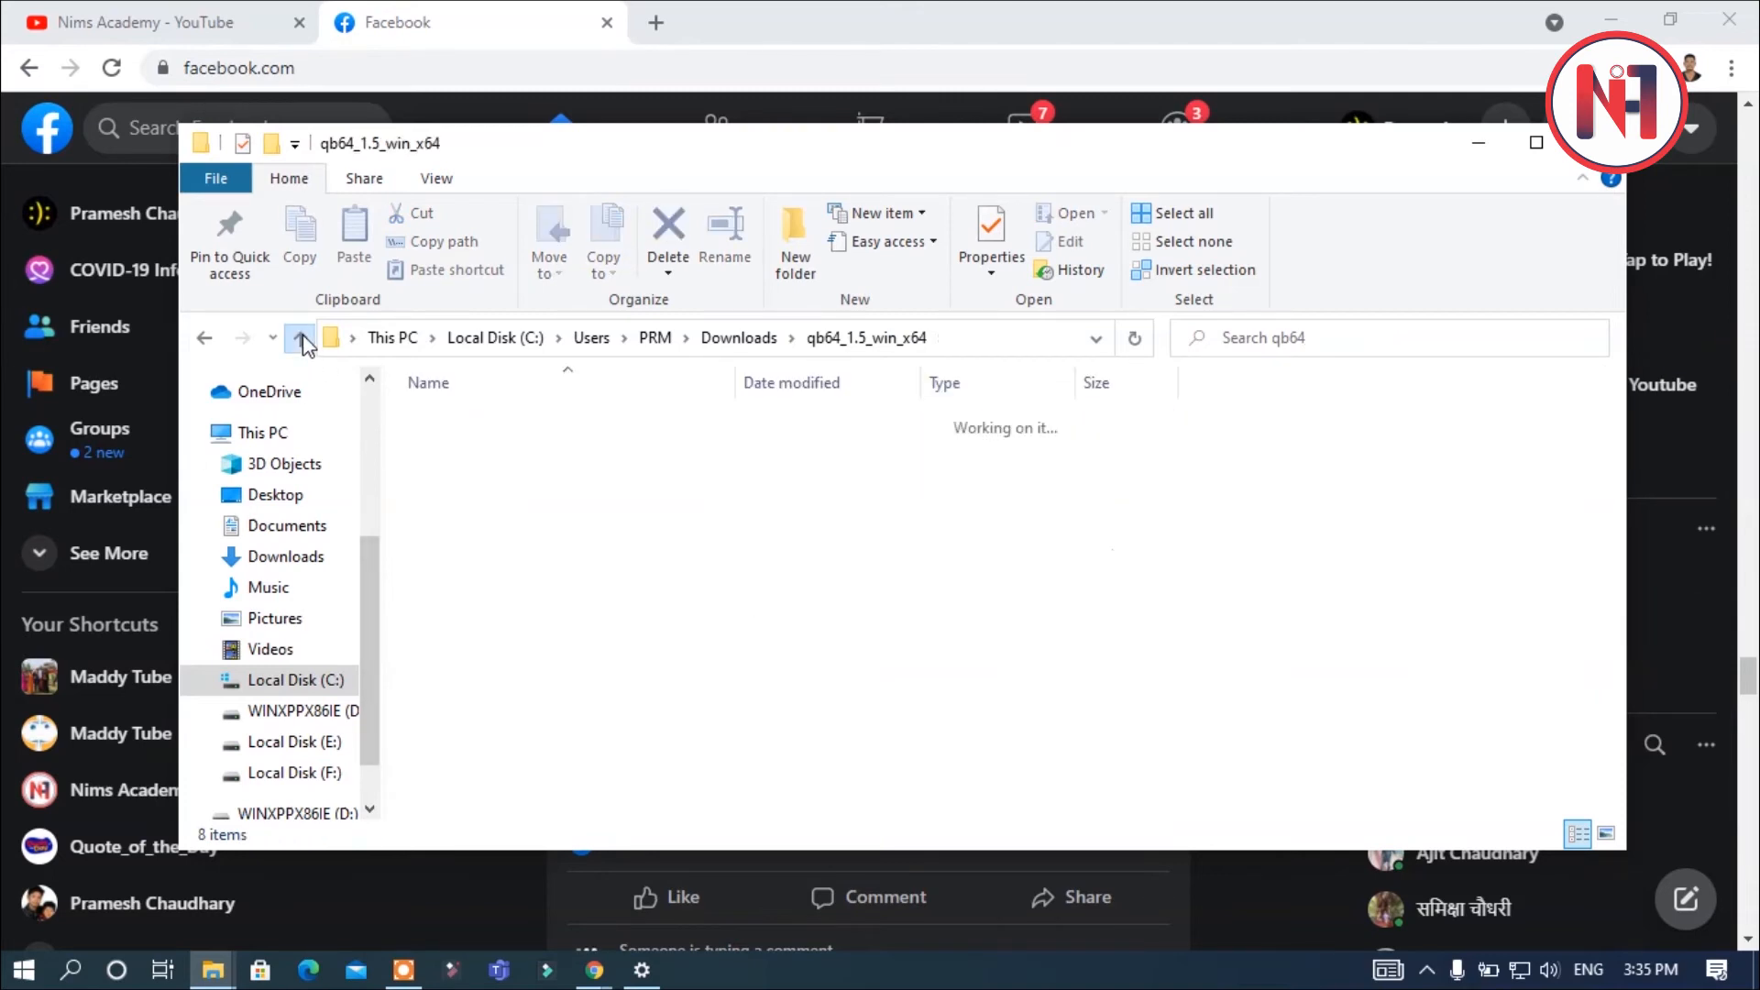
{"action": "left_click", "coordinate": [300, 338]}
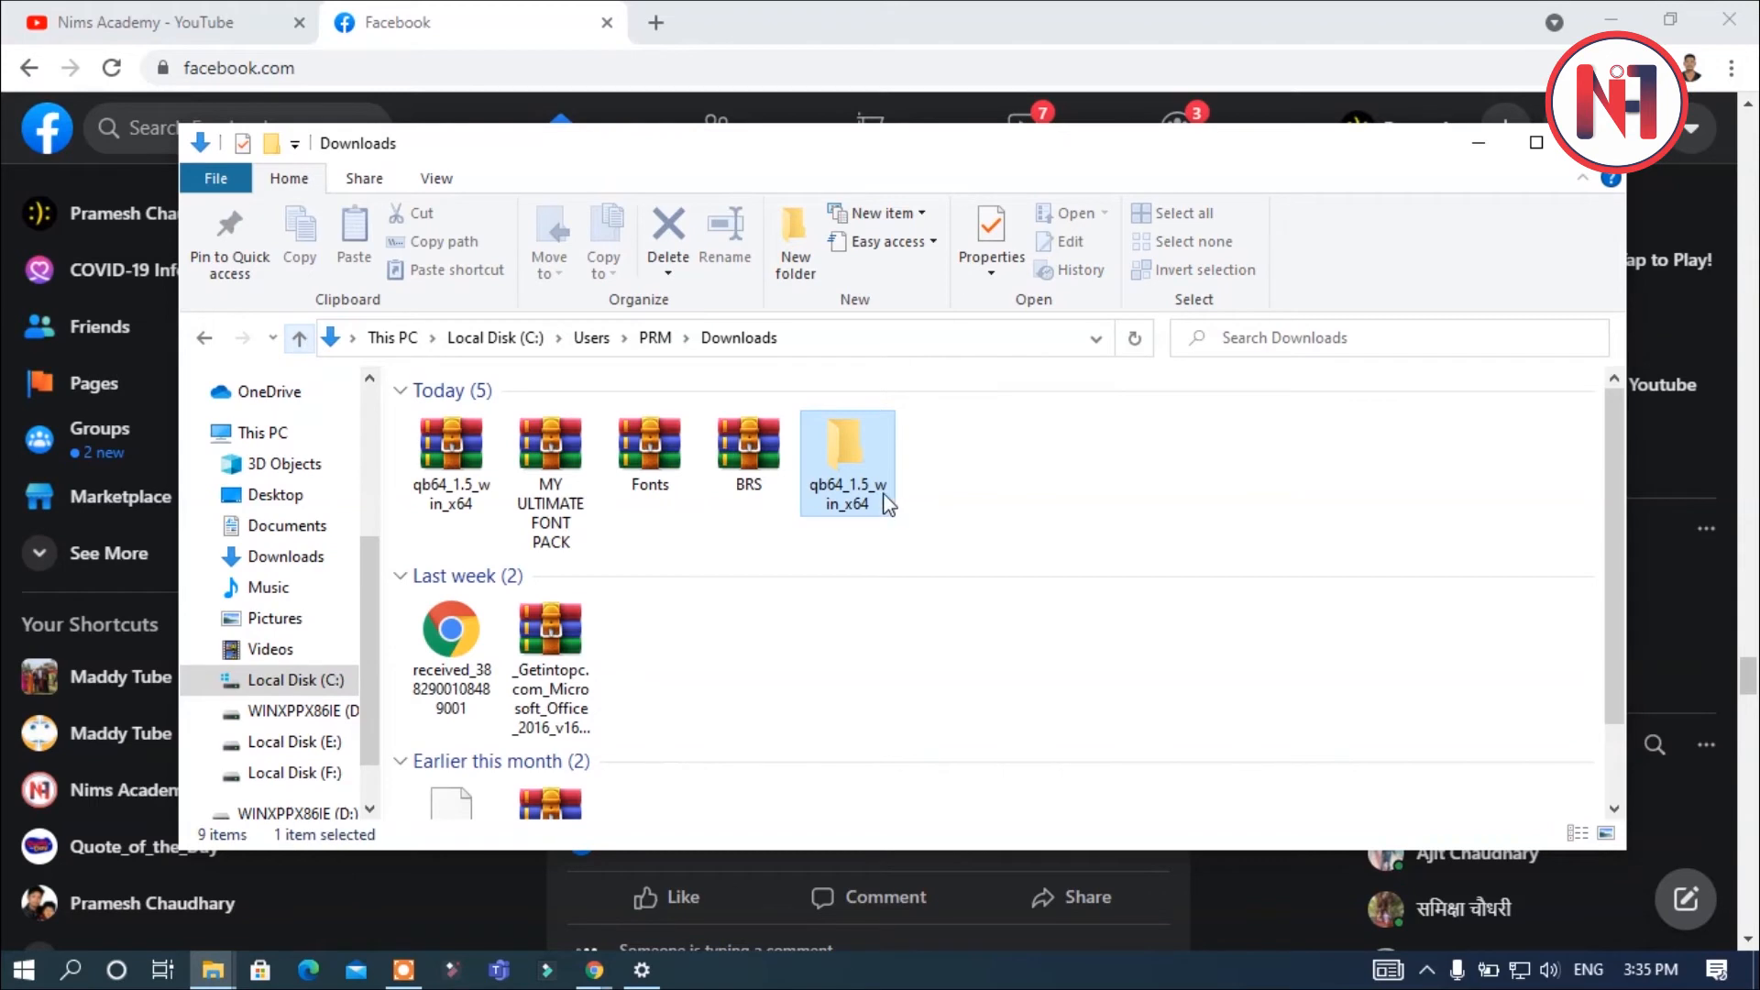
Copy the extracted qb64_1.5_win_x64 folder from Downloads to the root of Local Disk (C:)
{"action": "right_click", "coordinate": [859, 463]}
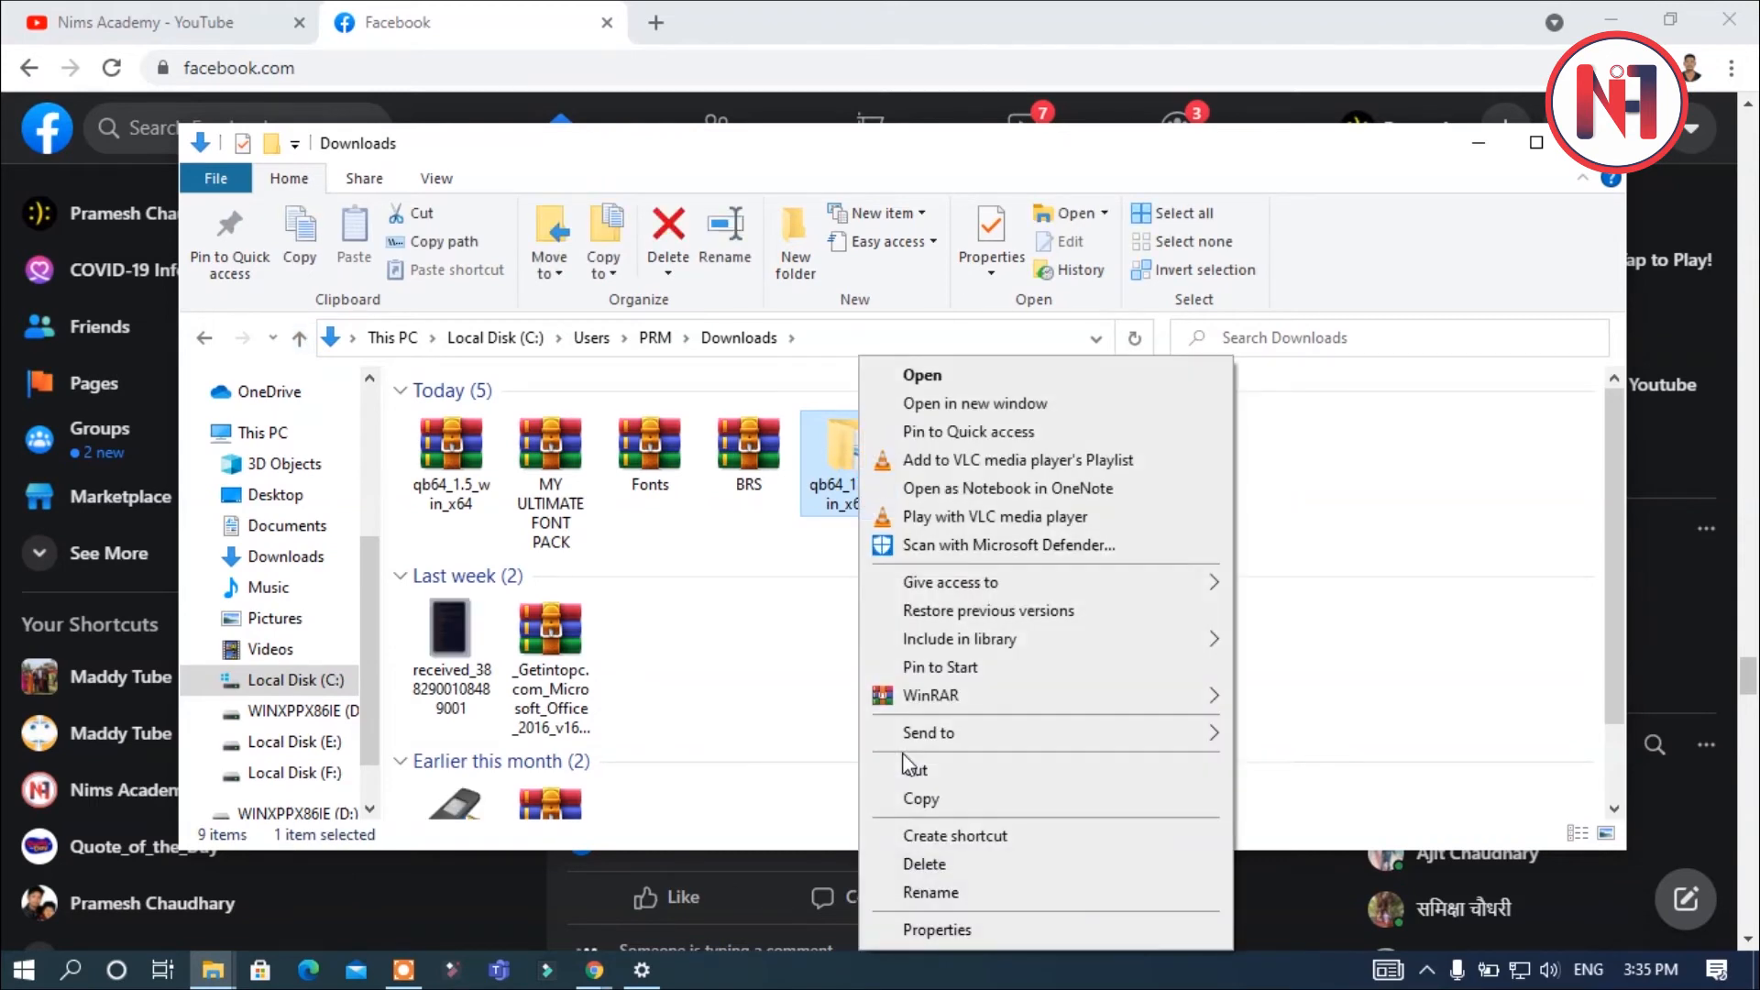
{"action": "left_click", "coordinate": [921, 798]}
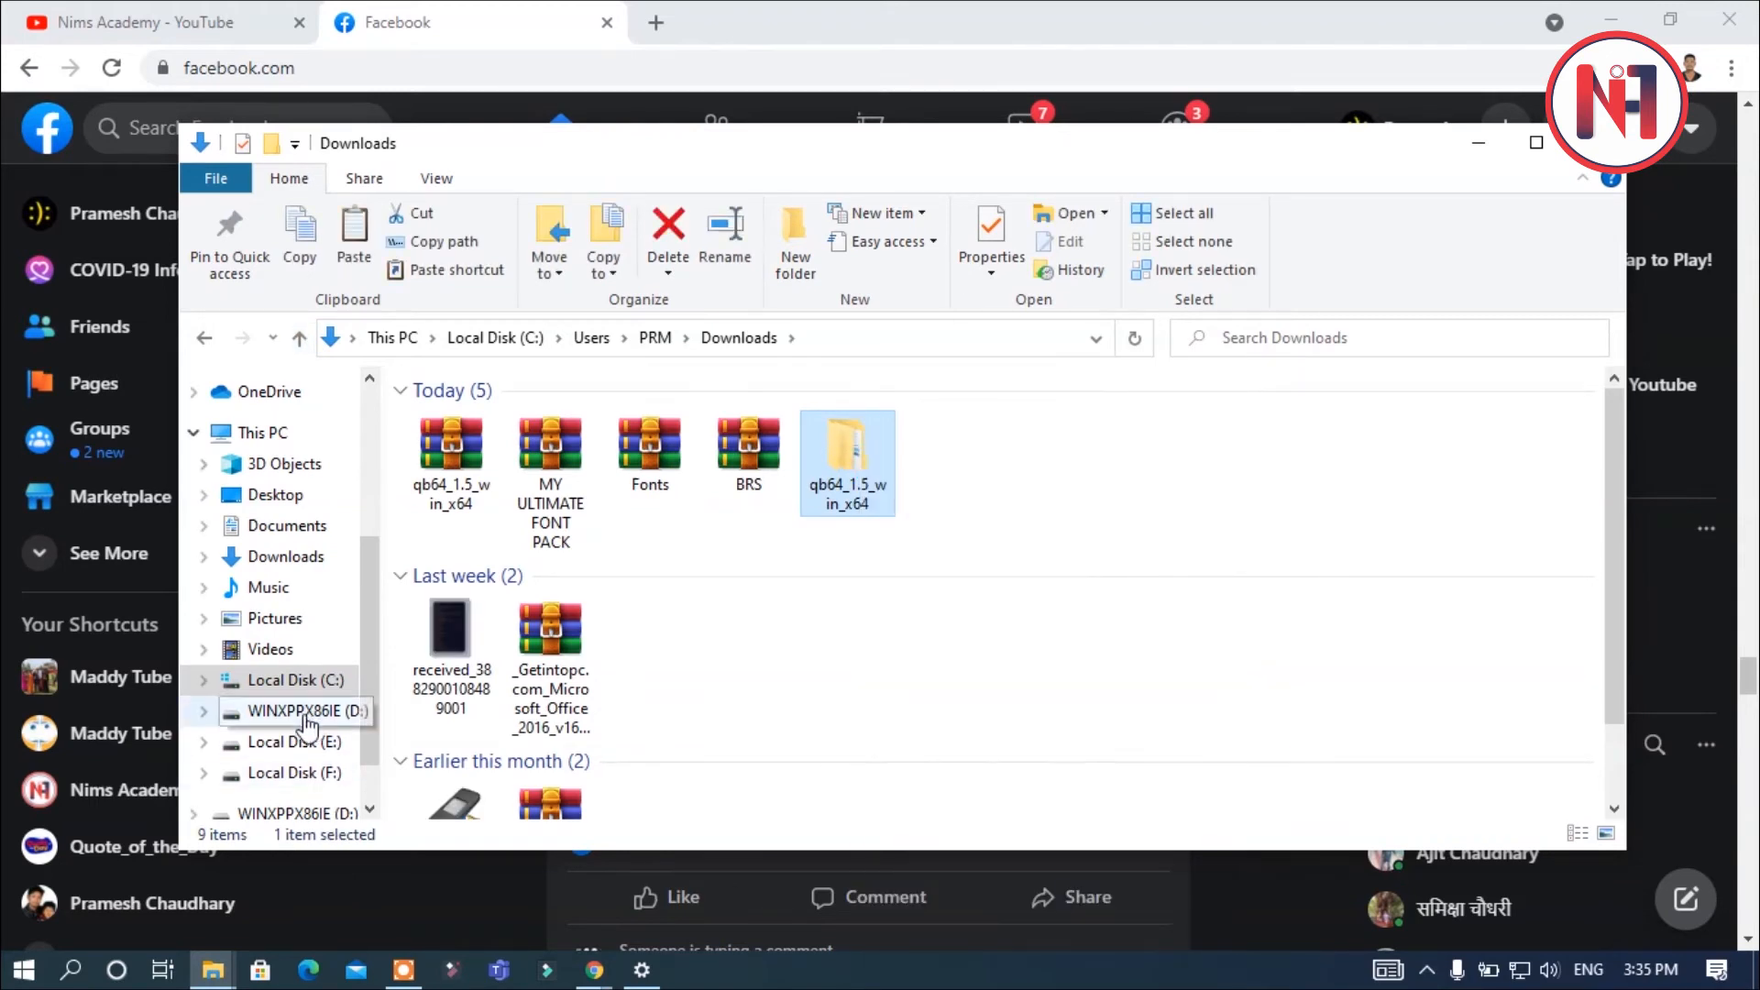
{"action": "left_click", "coordinate": [303, 681]}
{"action": "left_click", "coordinate": [761, 735]}
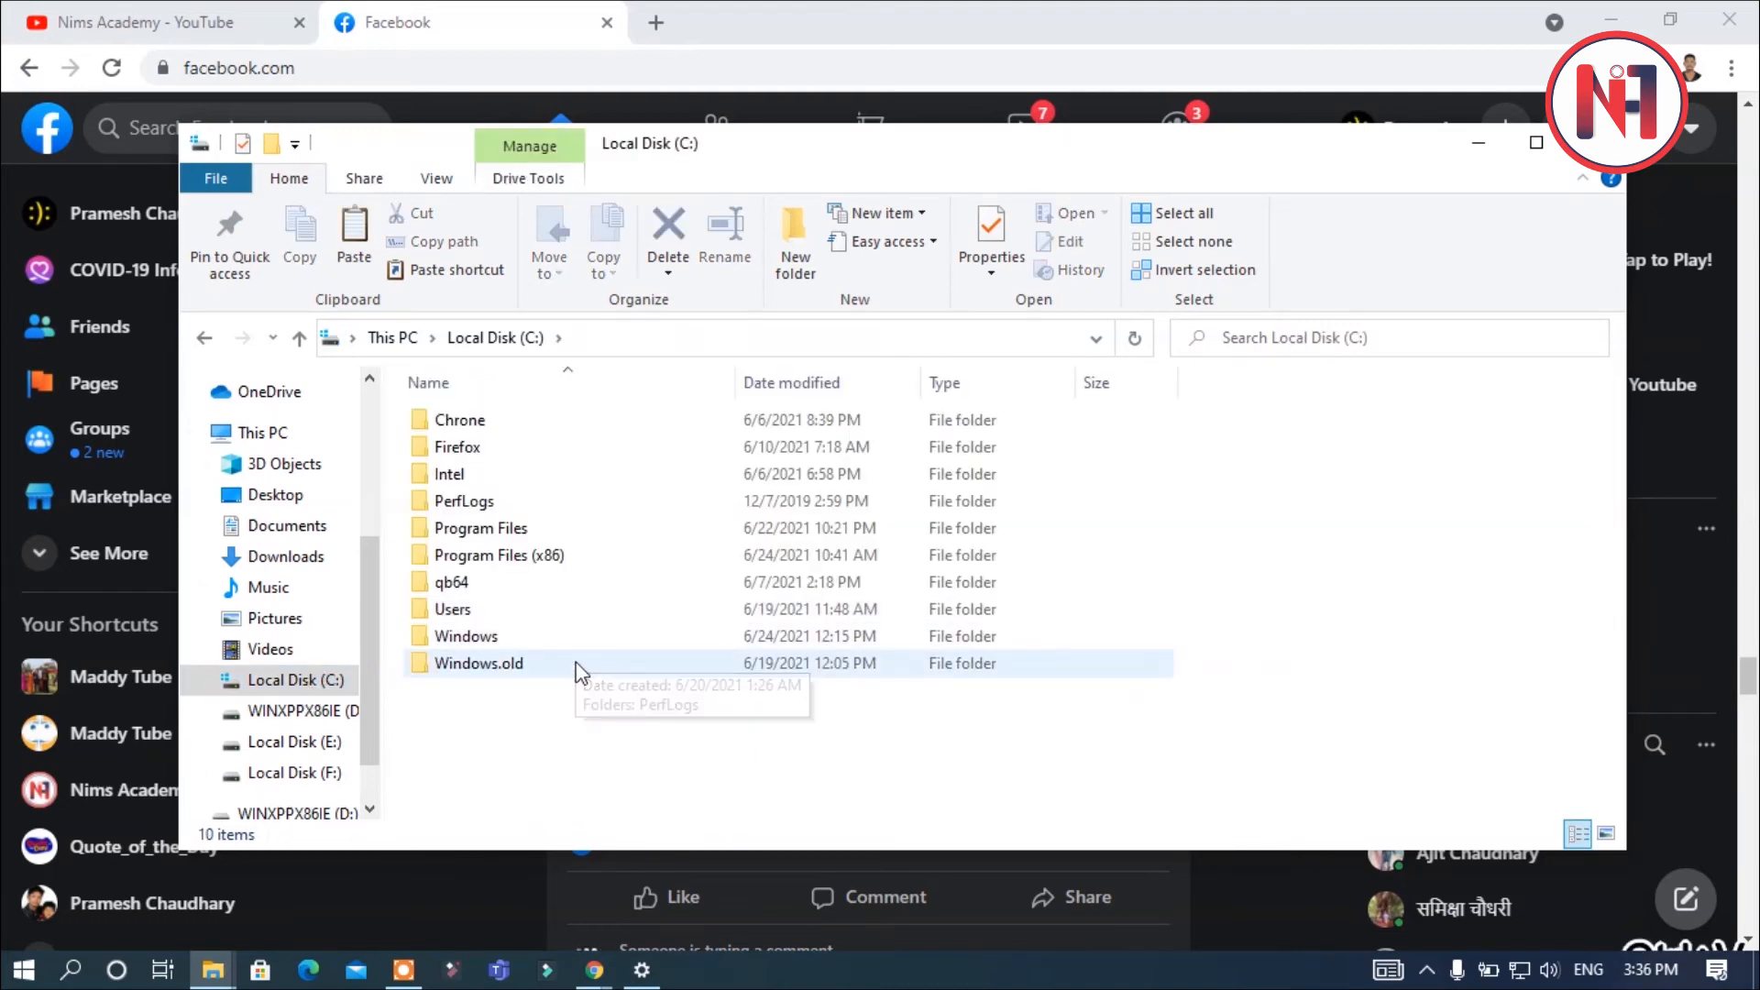
{"action": "key", "text": "ctrl+v"}
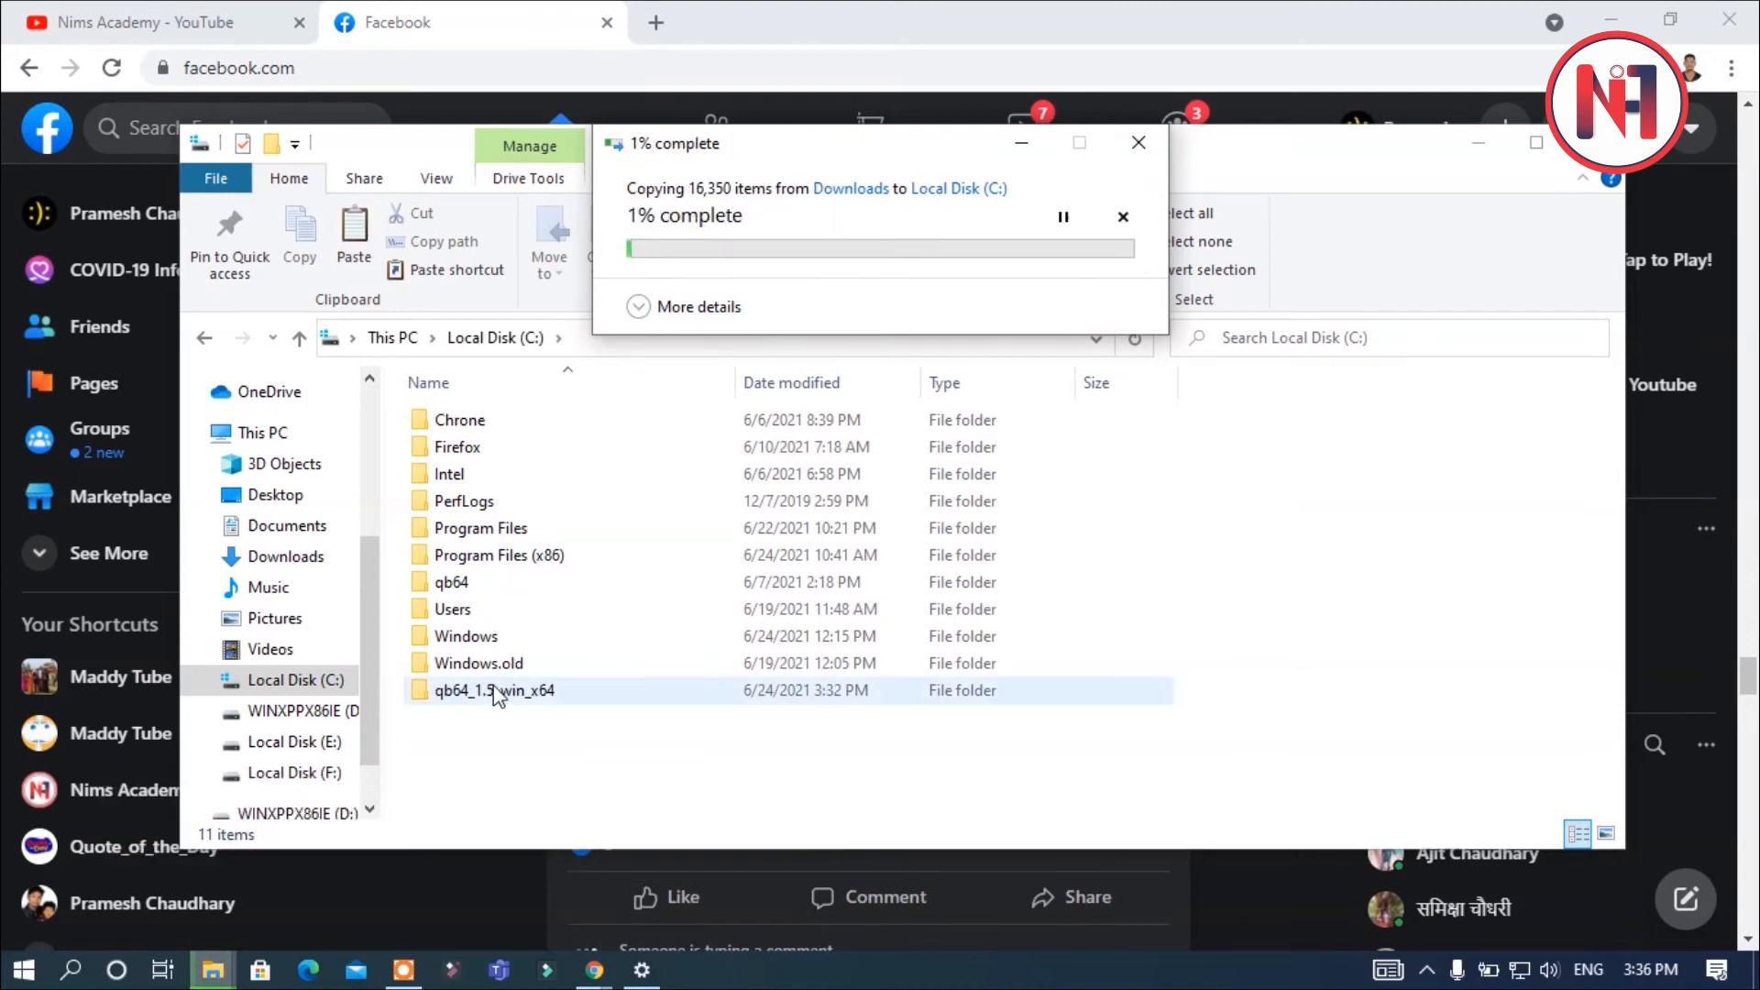
{"action": "left_click_drag", "start_coordinate": [853, 157], "coordinate": [773, 218]}
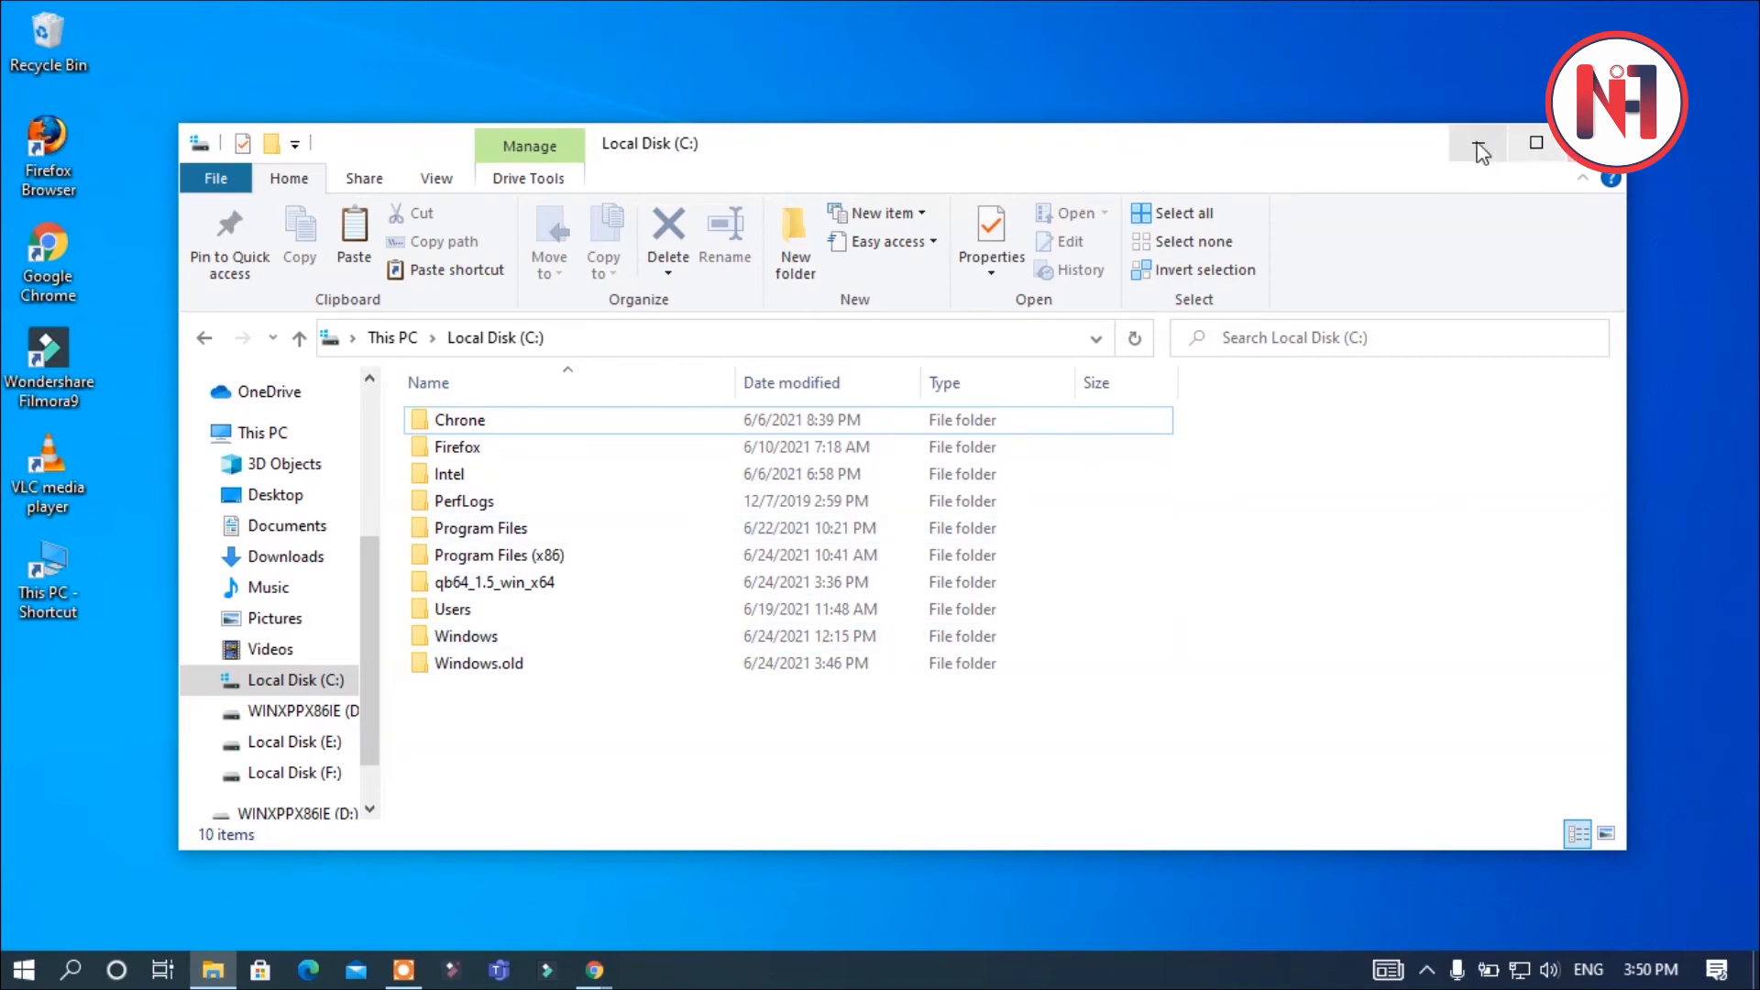
Launch the qb64 application from the qb64 subfolder of qb64_1.5_win_x64 on drive C: and minimize the folder window
{"action": "left_click_drag", "start_coordinate": [1404, 142], "coordinate": [1431, 111]}
{"action": "left_click", "coordinate": [679, 560]}
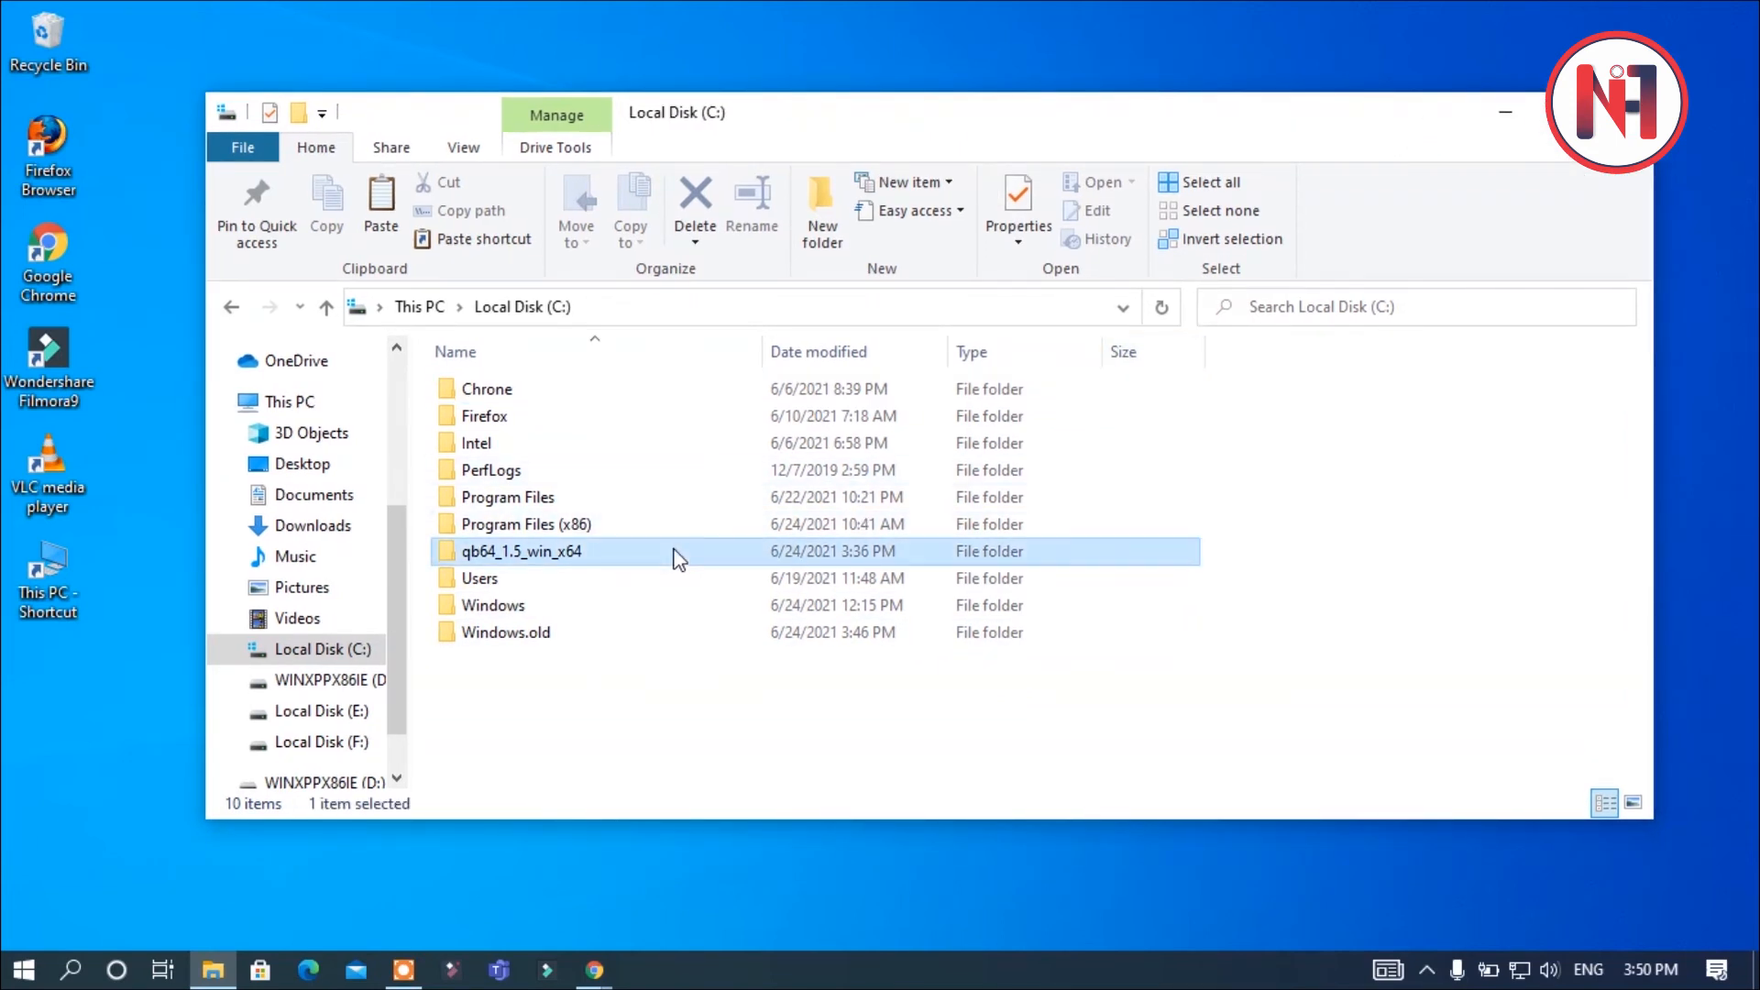
{"action": "double_click", "coordinate": [678, 559]}
{"action": "left_click", "coordinate": [640, 396]}
{"action": "double_click", "coordinate": [640, 396]}
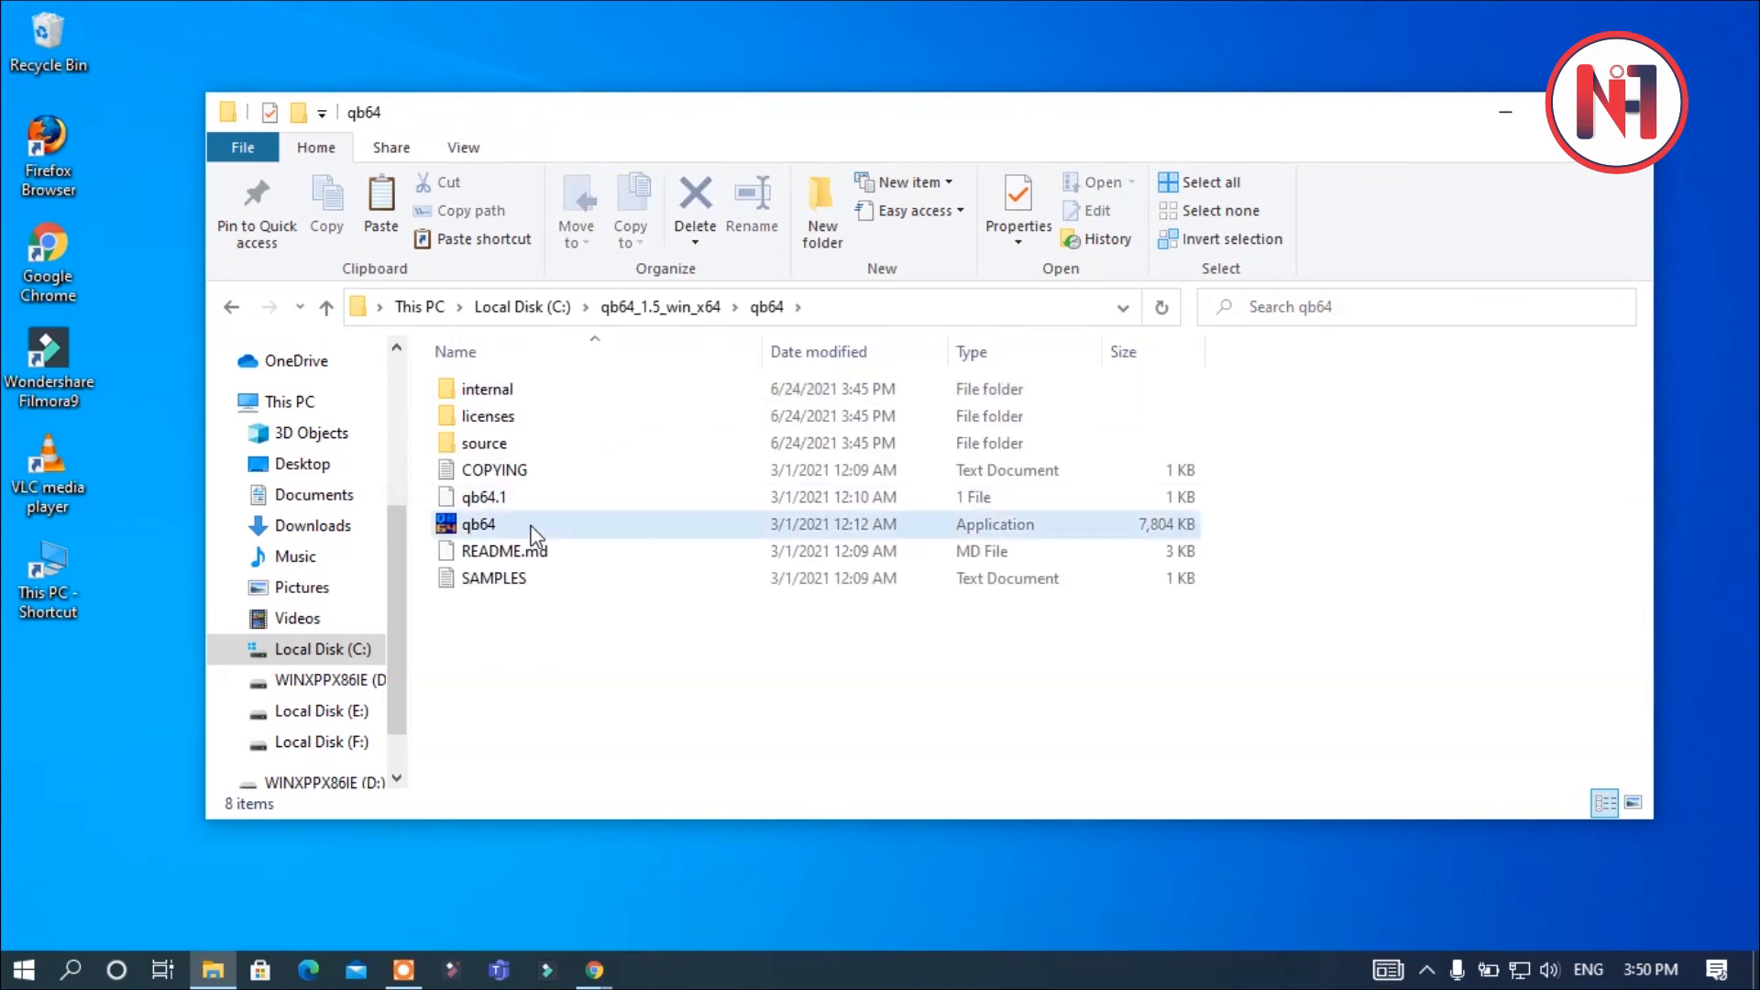
{"action": "double_click", "coordinate": [532, 527]}
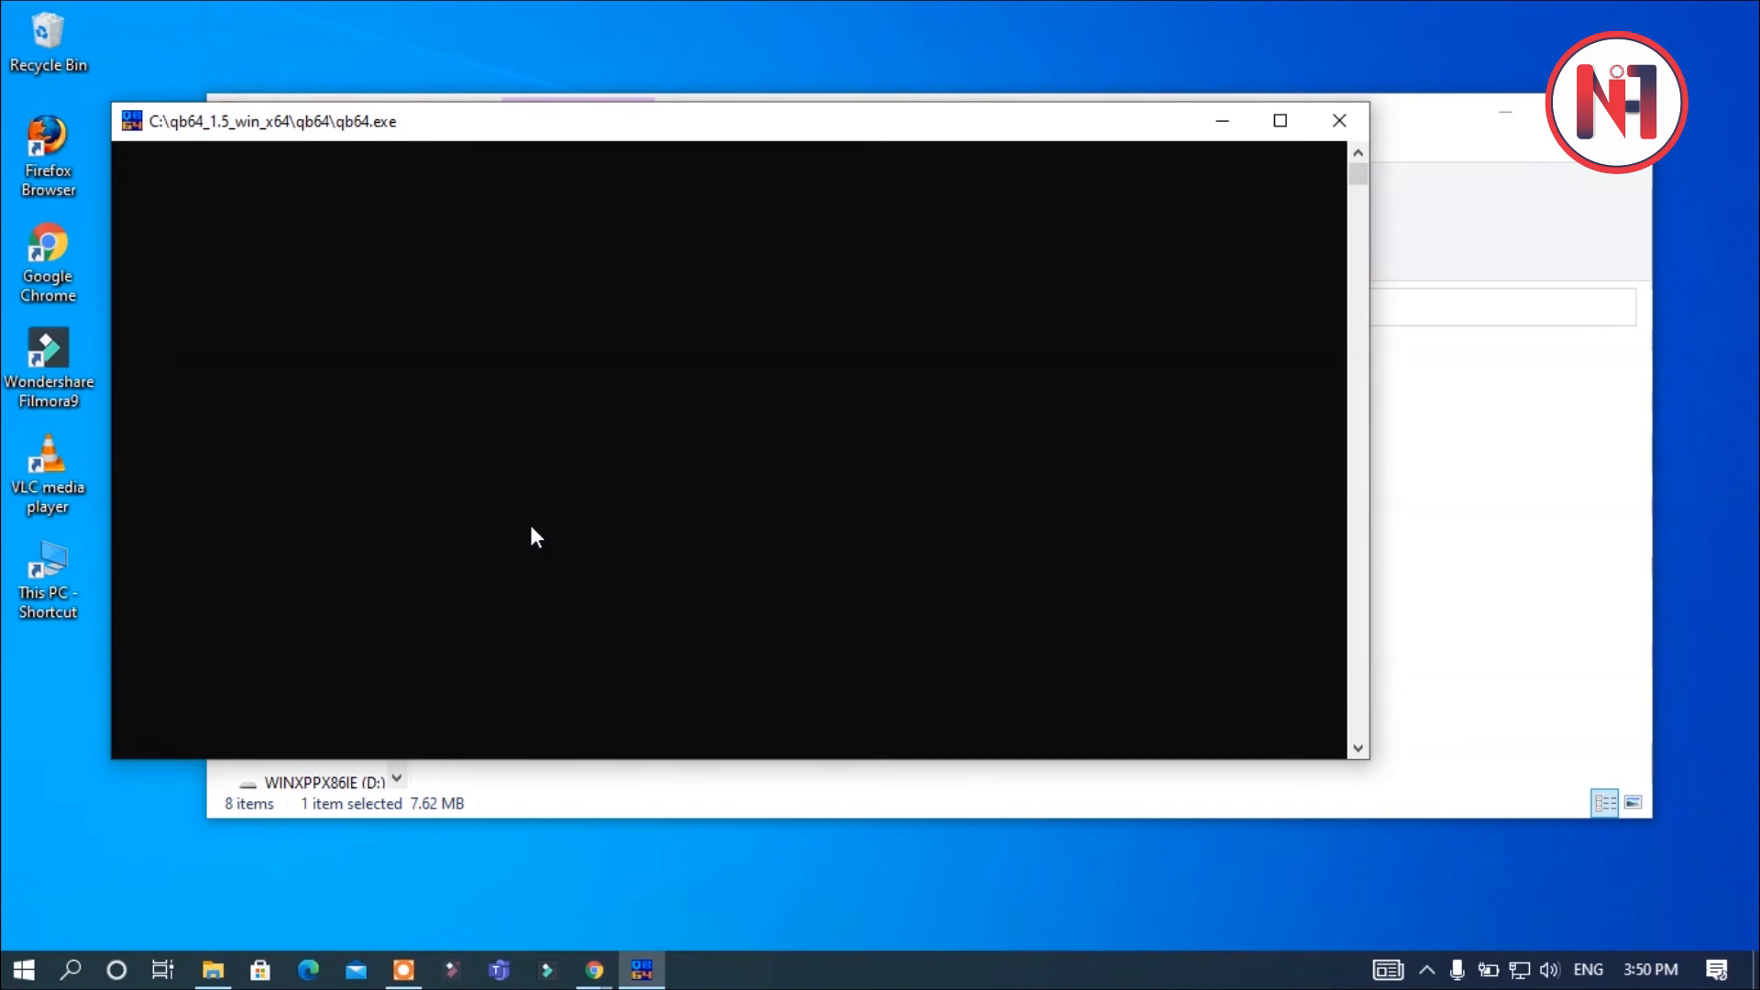
{"action": "left_click", "coordinate": [1518, 113]}
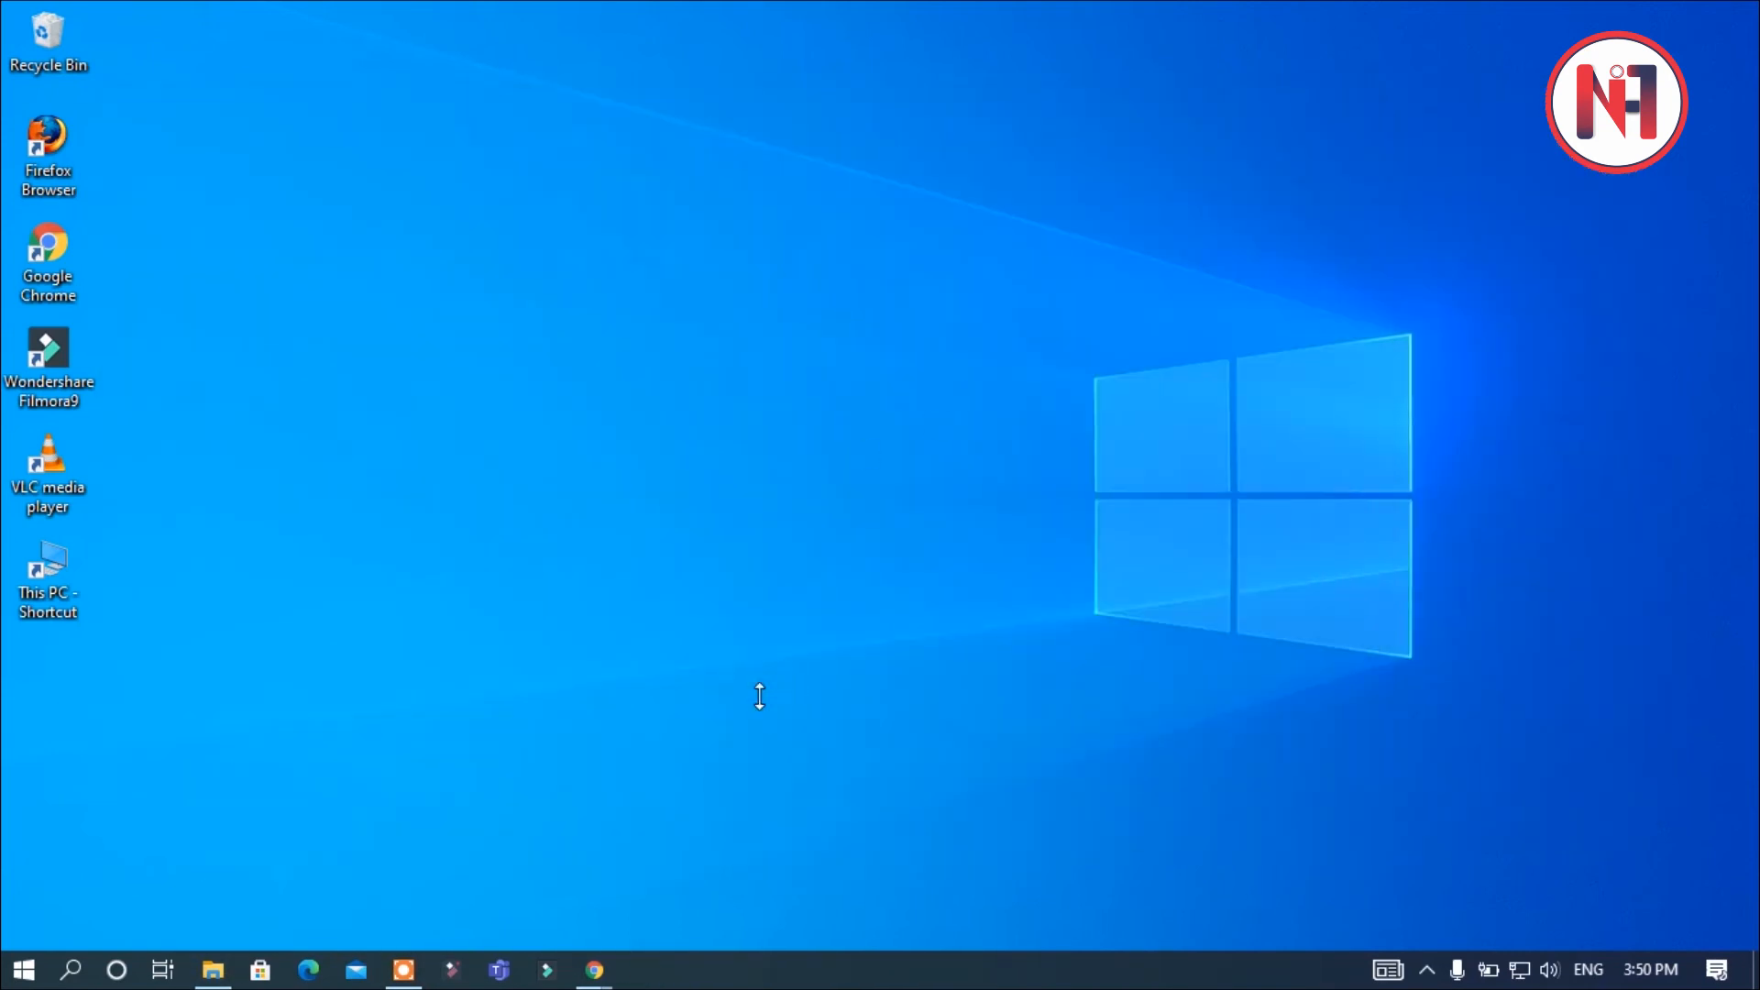
Try to enlarge the QB64 window by resizing and maximizing it, and restore it
{"action": "left_click_drag", "start_coordinate": [620, 163], "coordinate": [898, 165]}
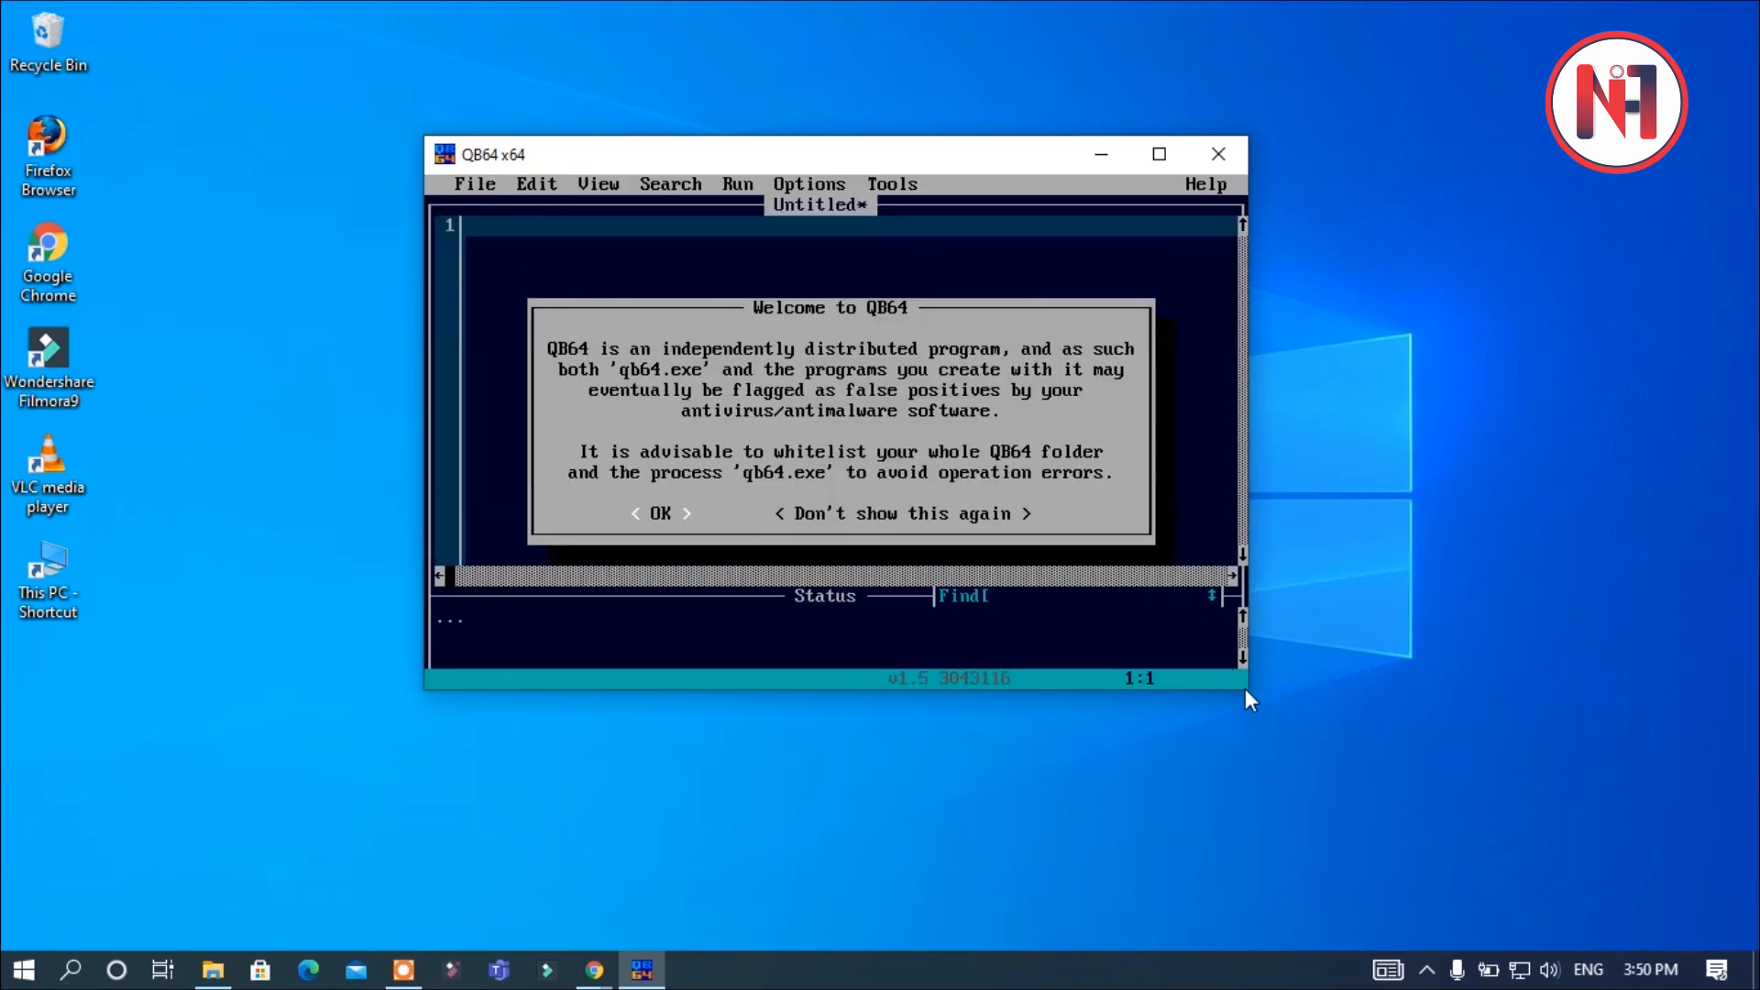
{"action": "left_click_drag", "start_coordinate": [1247, 697], "coordinate": [1523, 868]}
{"action": "left_click", "coordinate": [1165, 161]}
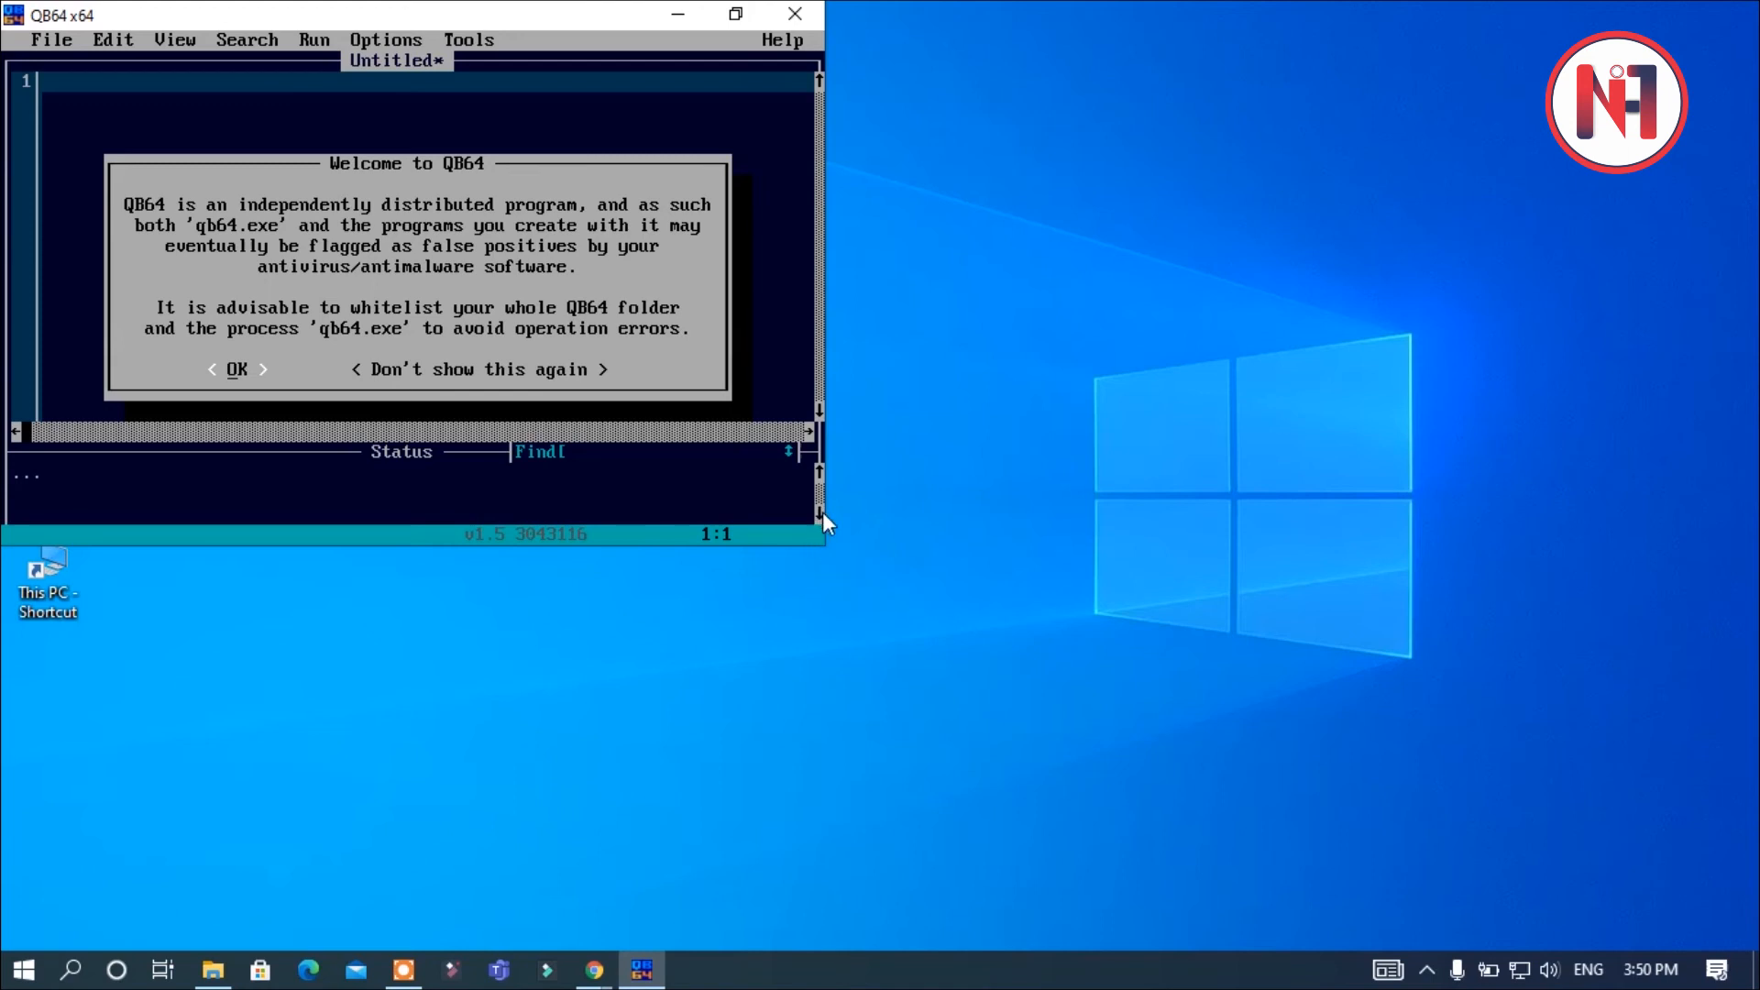
{"action": "left_click", "coordinate": [736, 14]}
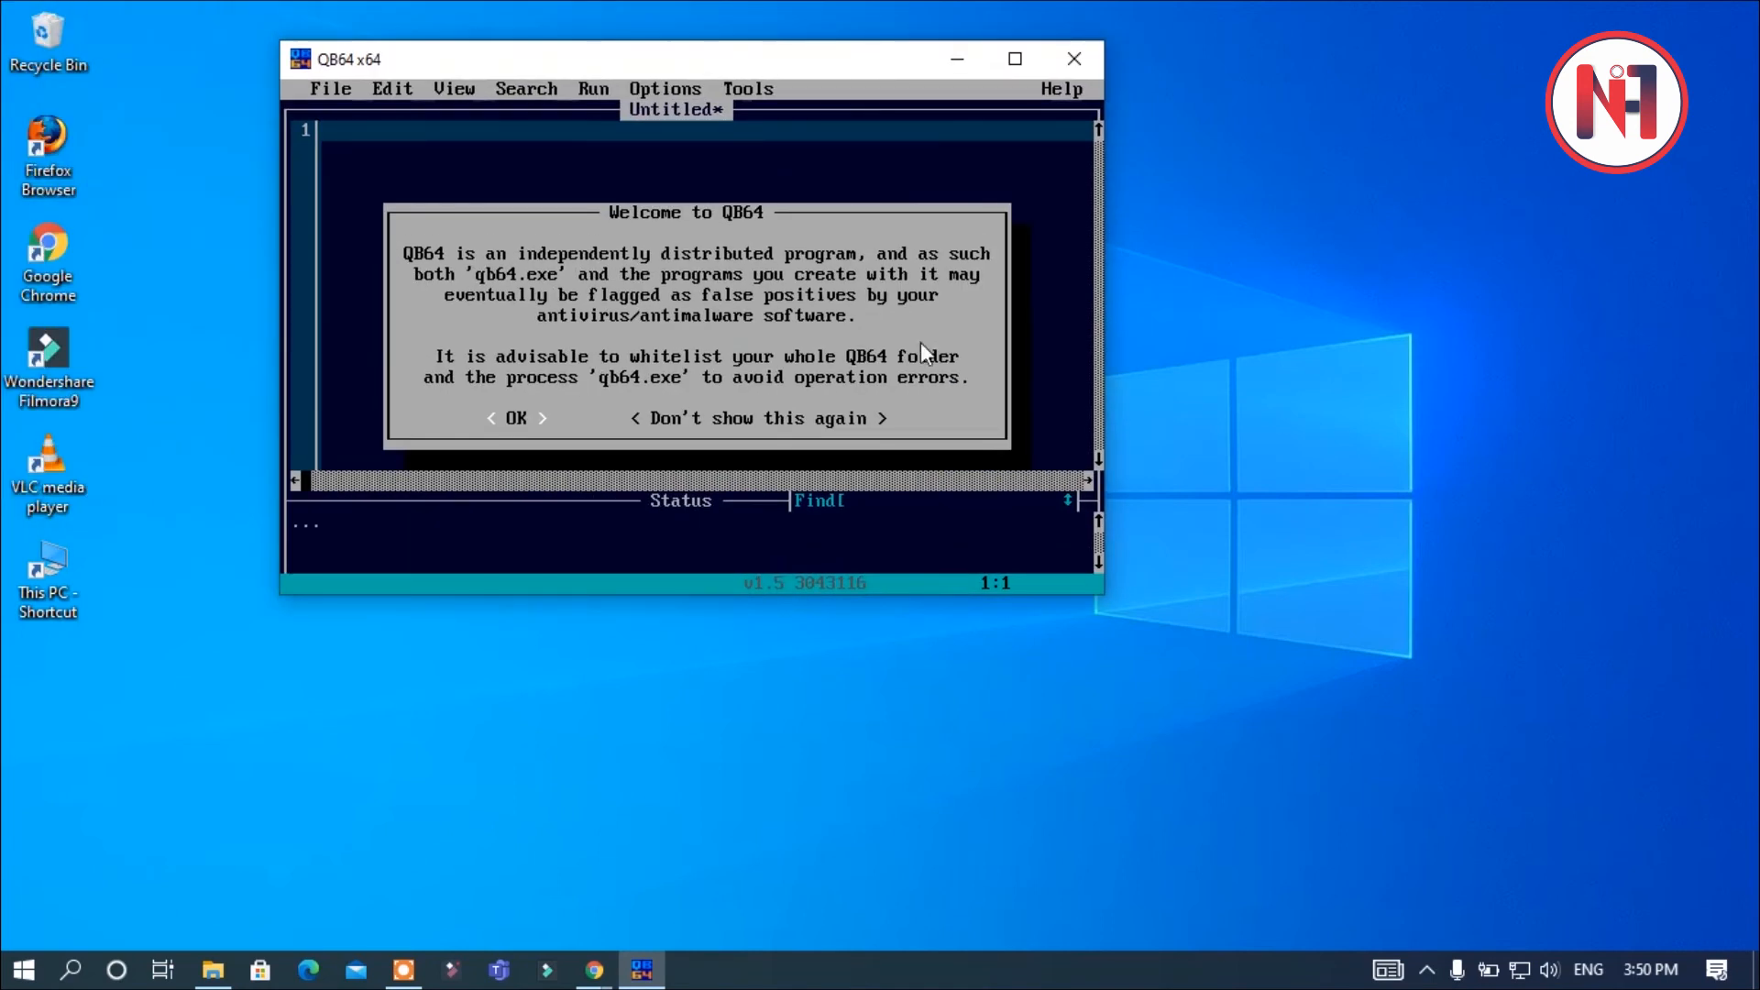
{"action": "left_click_drag", "start_coordinate": [1103, 595], "coordinate": [1227, 724]}
Dismiss the Welcome to QB64 message and move the QB64 window nearer the middle of the desktop
{"action": "left_click", "coordinate": [520, 420]}
{"action": "left_click_drag", "start_coordinate": [741, 66], "coordinate": [942, 73]}
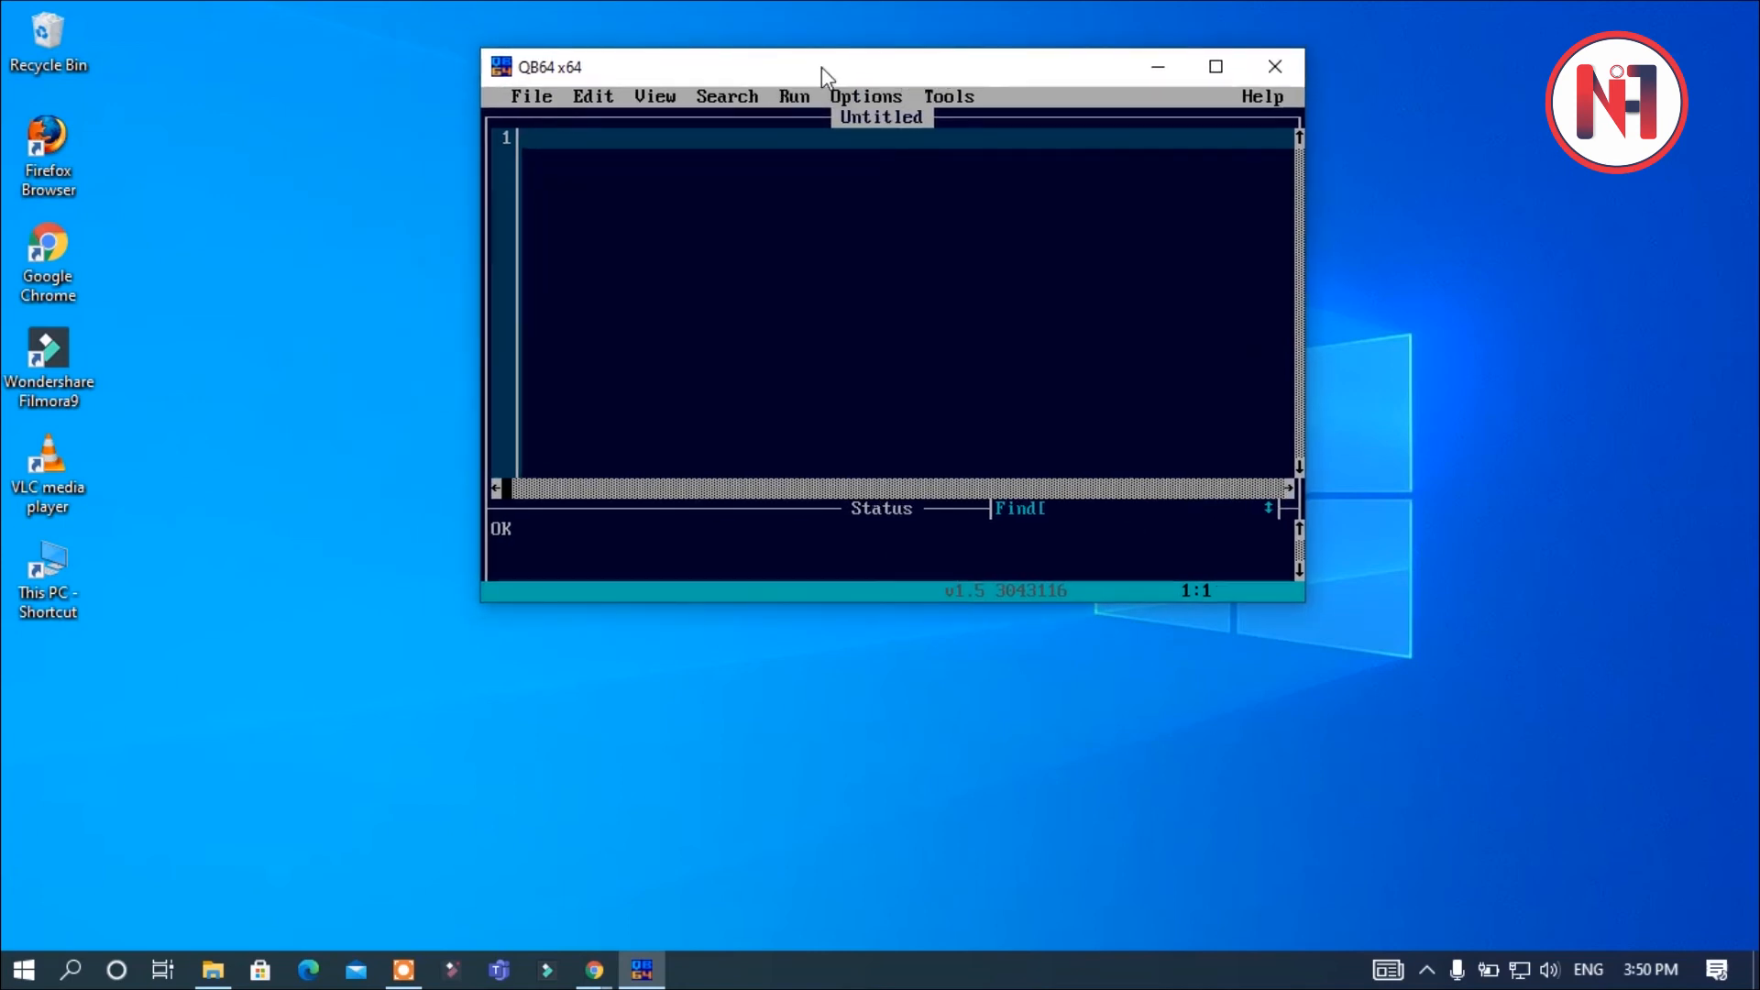
{"action": "left_click_drag", "start_coordinate": [821, 66], "coordinate": [871, 63]}
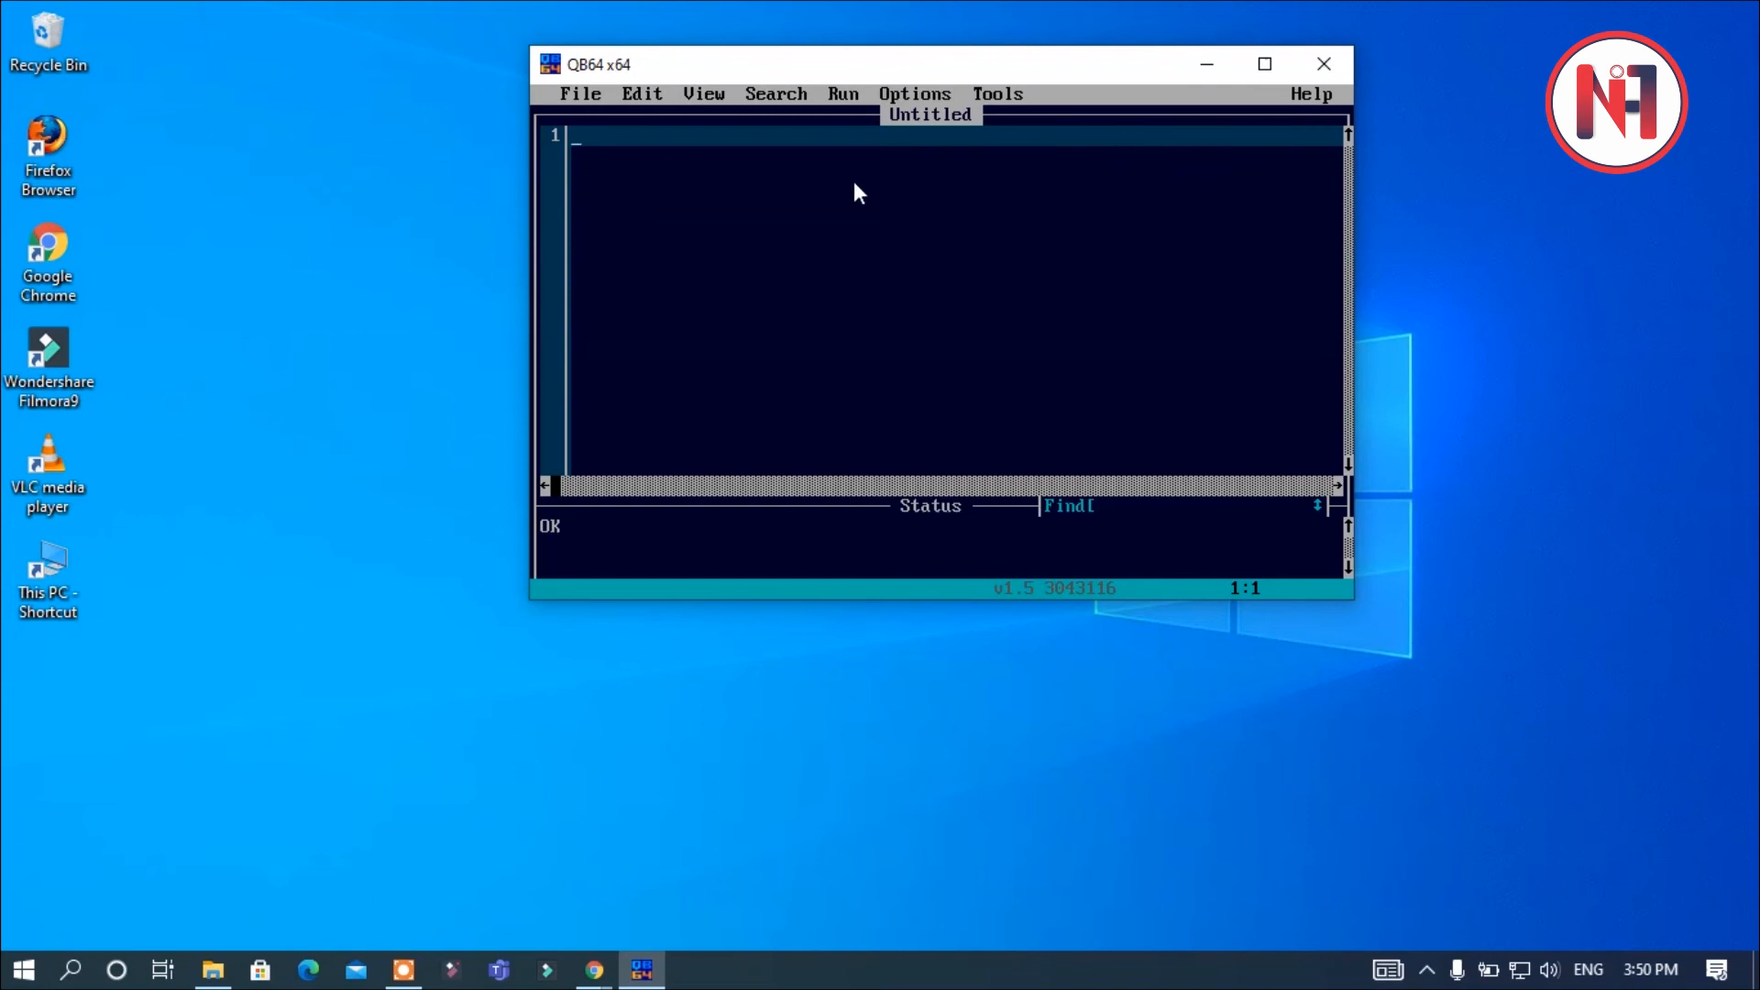
Start a new blank program and enter cls as its first line
{"action": "left_click", "coordinate": [600, 93]}
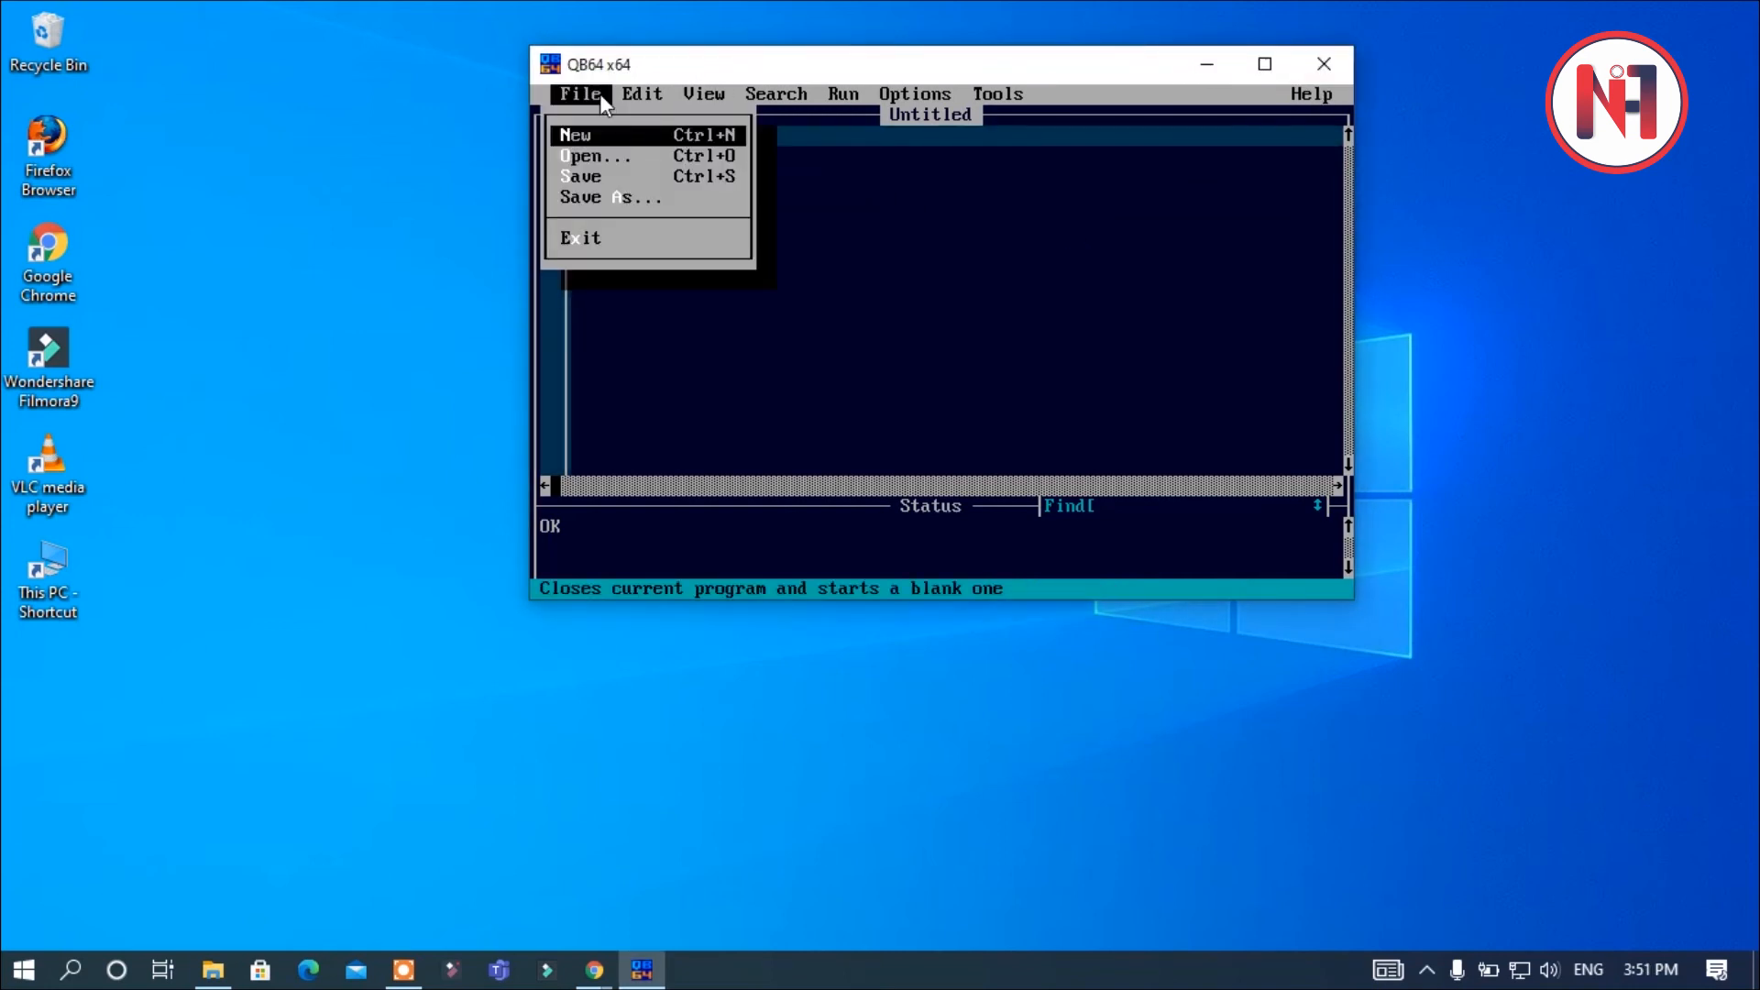
{"action": "left_click", "coordinate": [598, 134]}
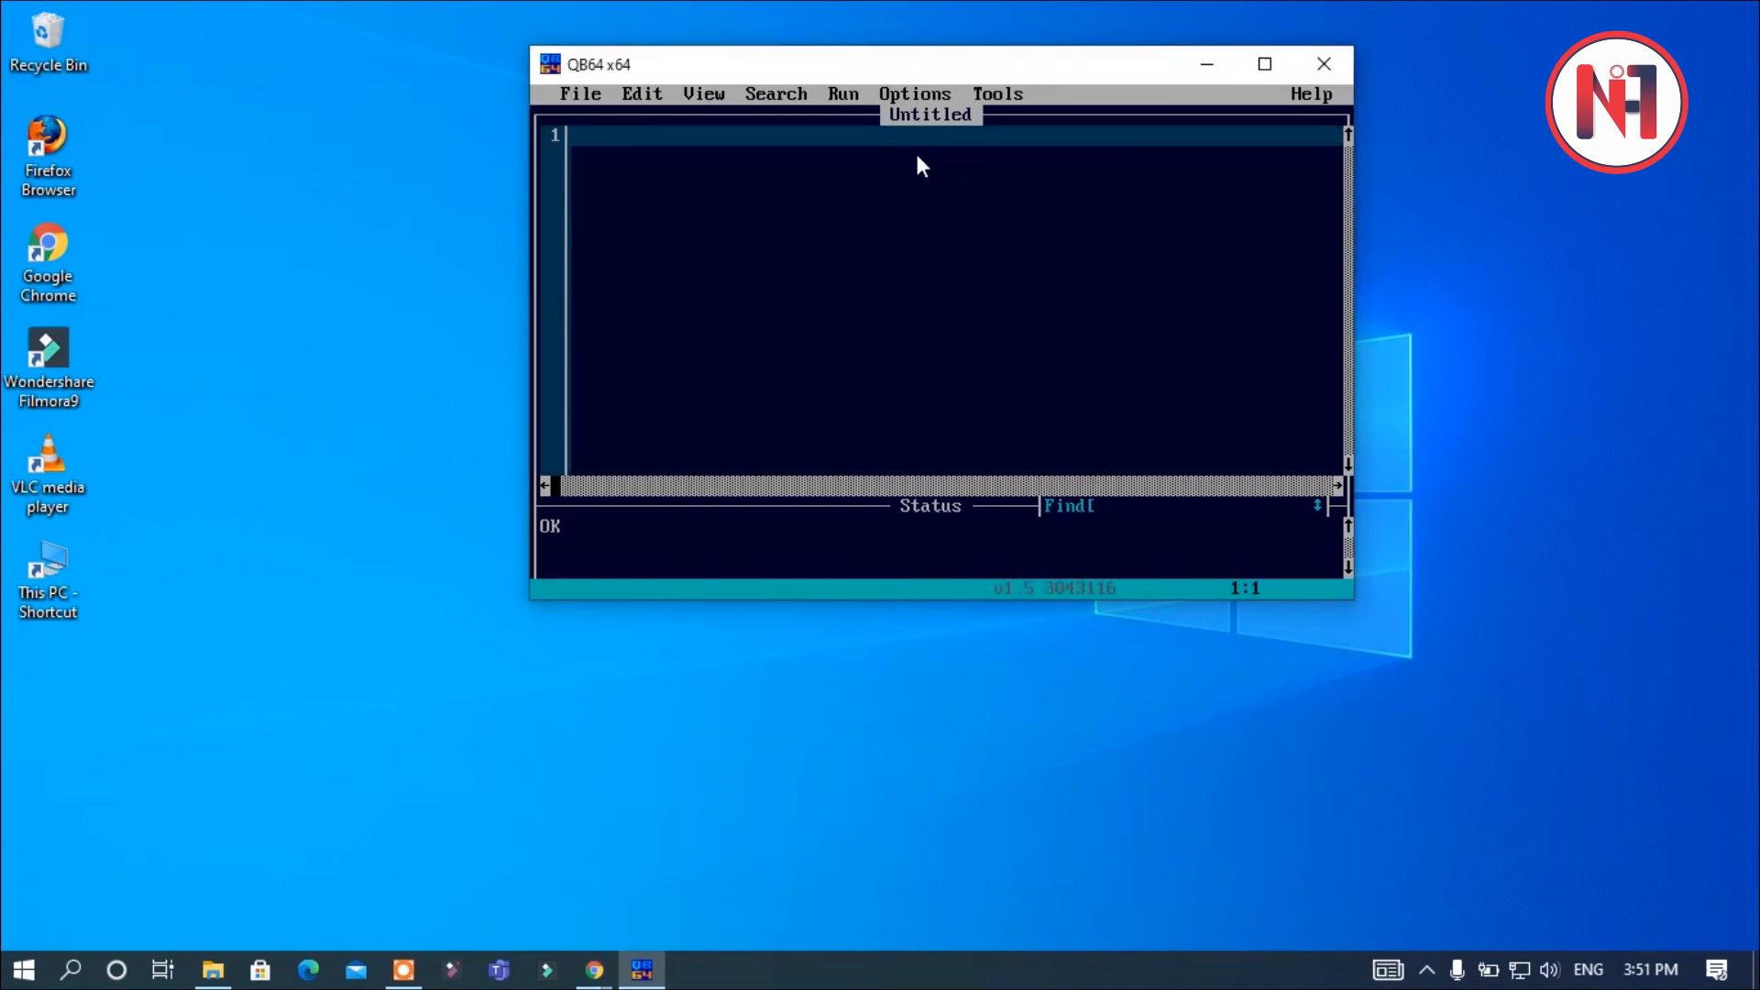
{"action": "type", "text": "cls"}
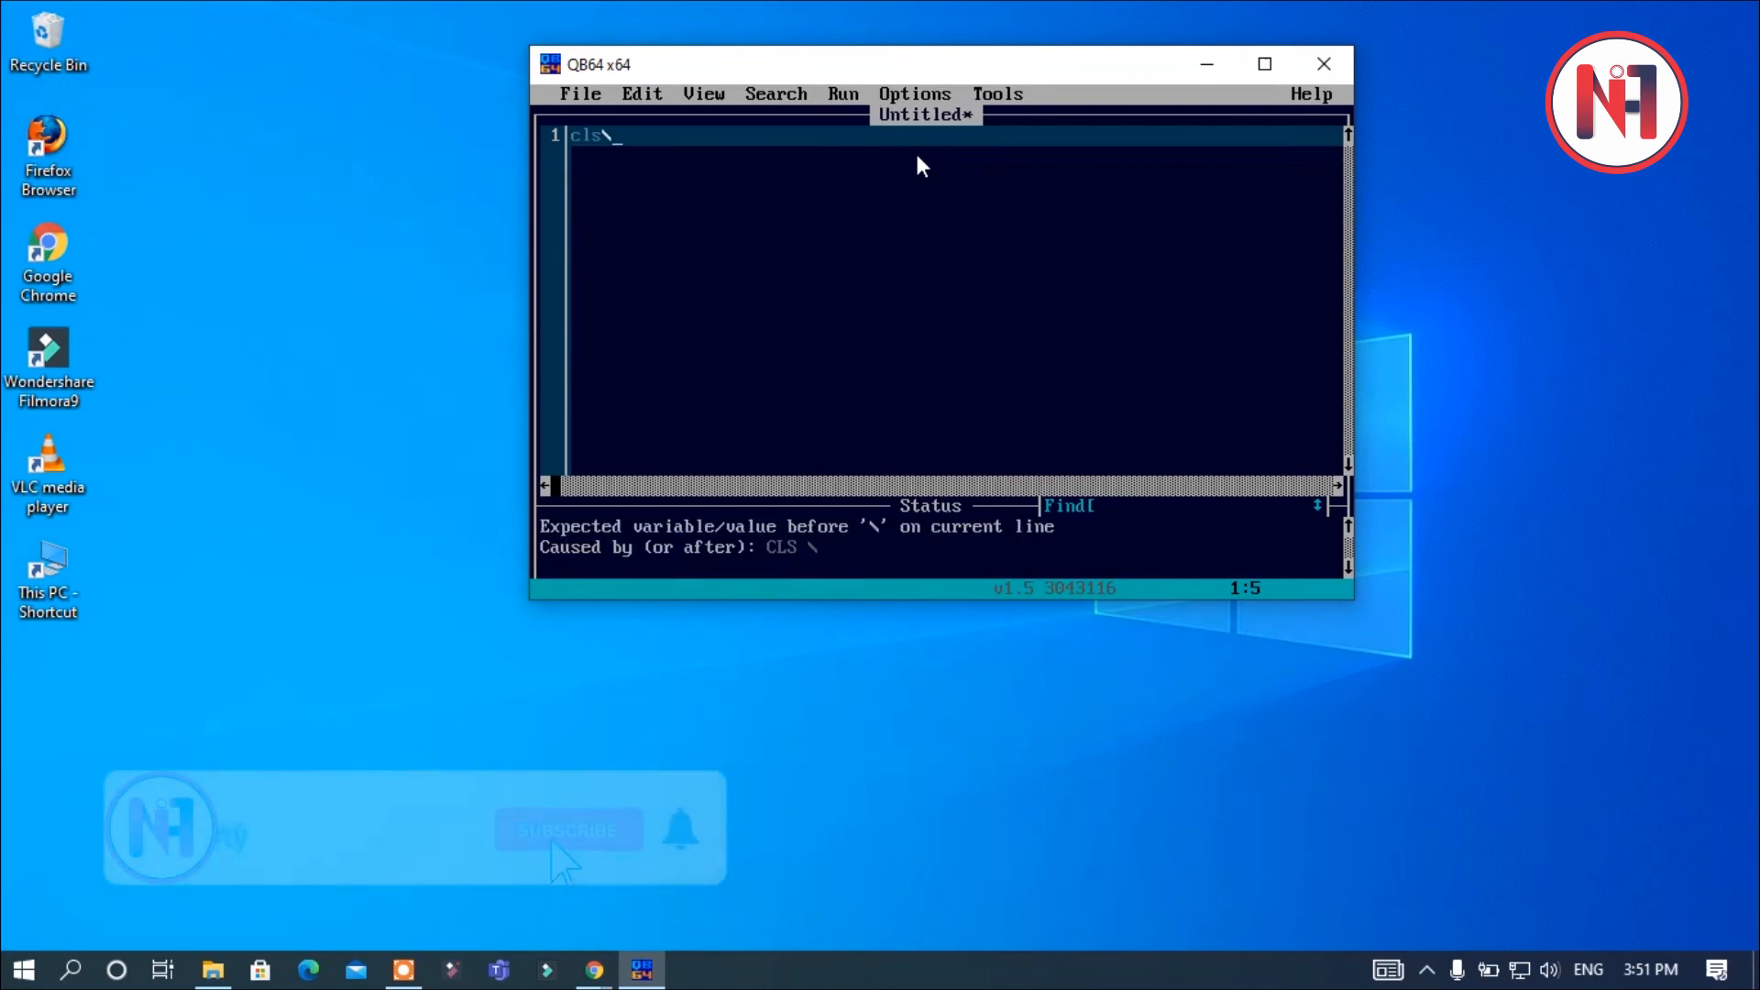
{"action": "key", "text": "Return"}
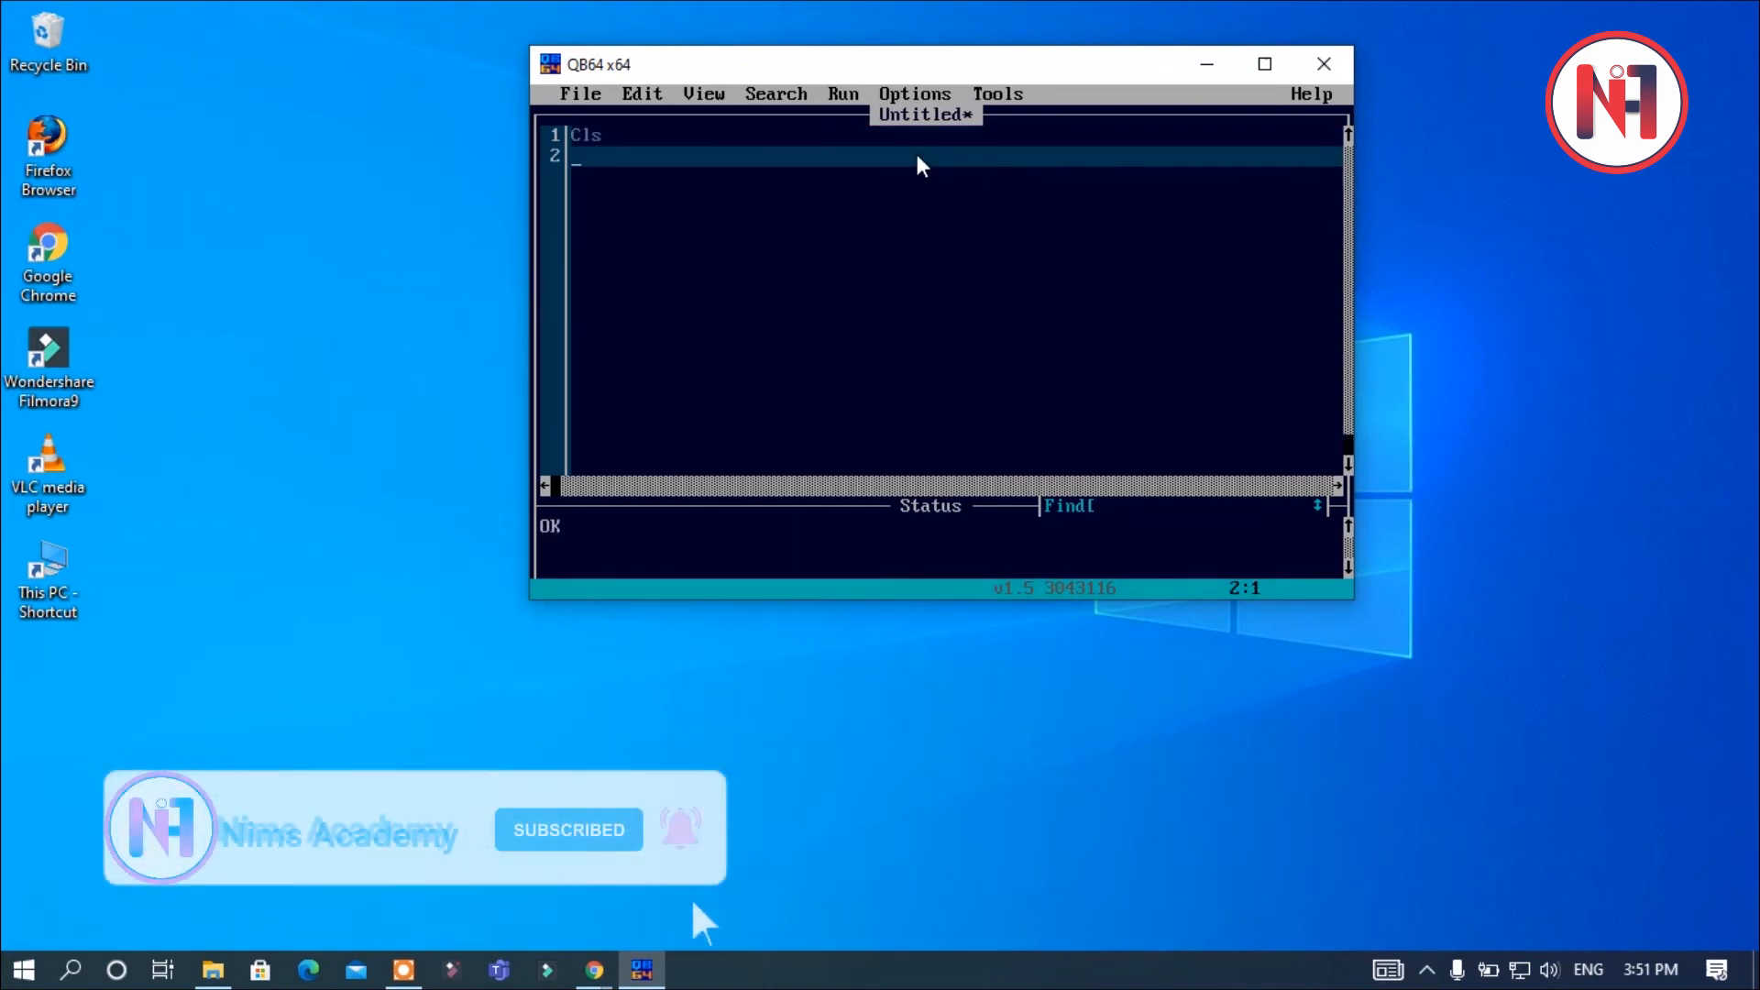
Add the lines print "hello"; and end below the cls statement
{"action": "type", "text": "pri"}
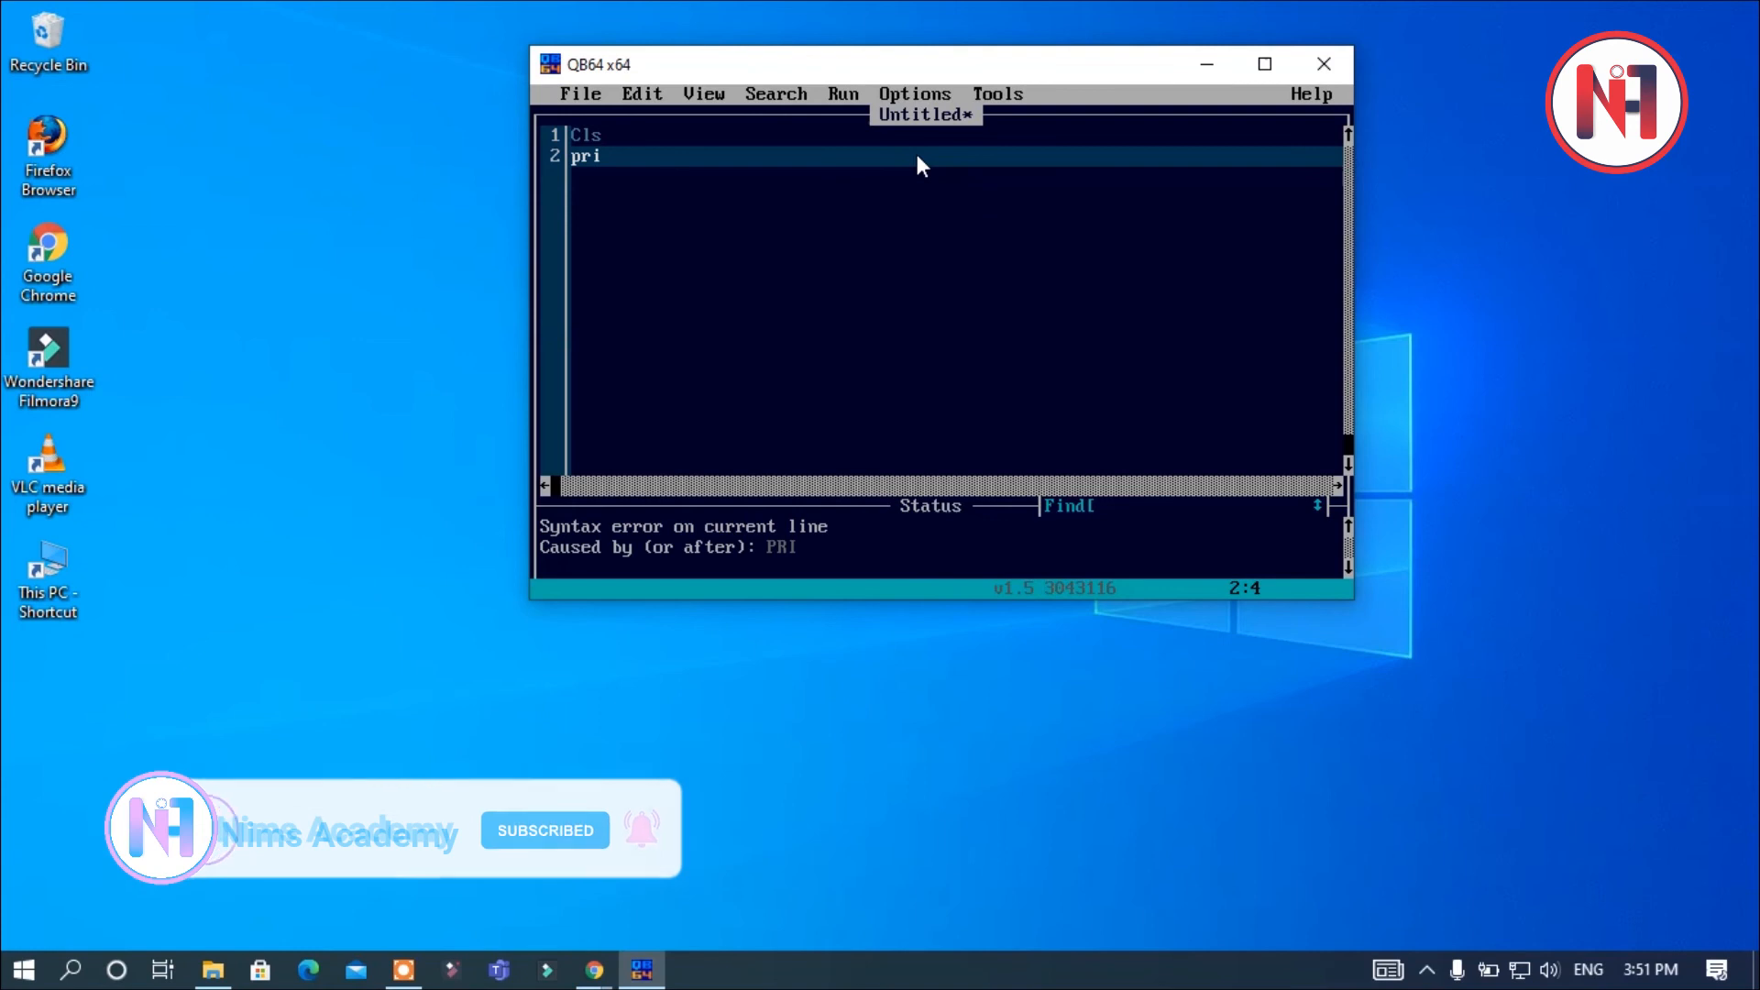
{"action": "type", "text": "nt \""}
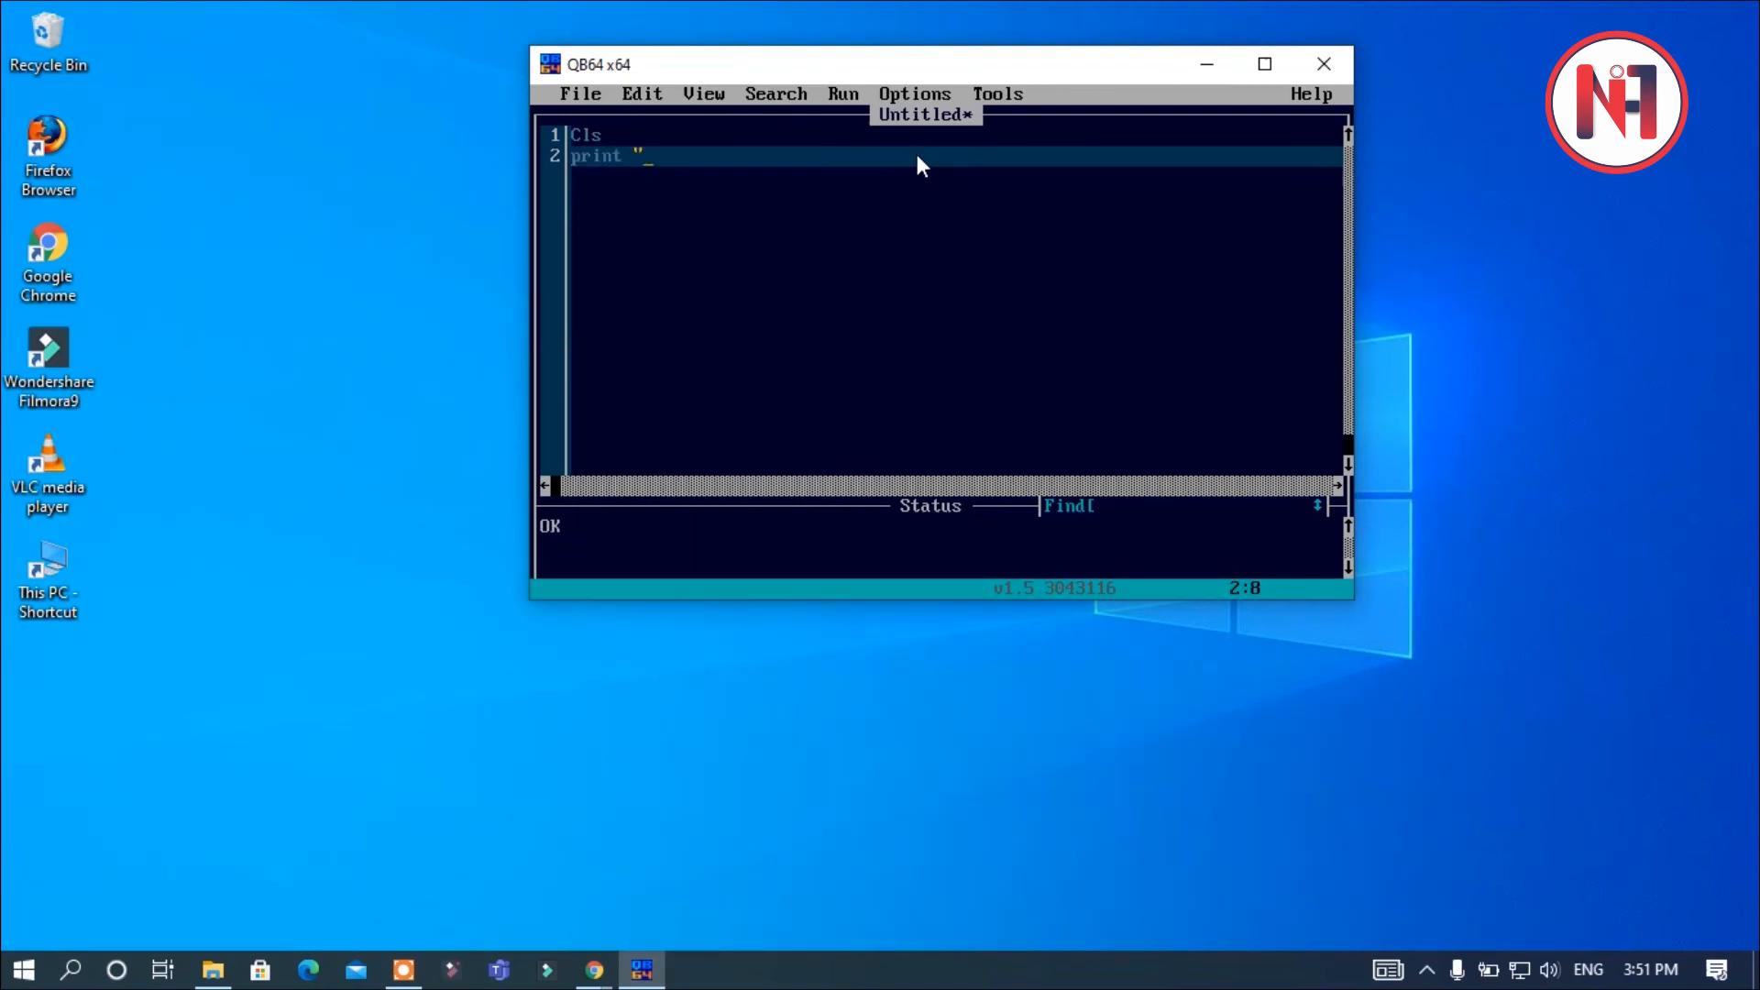
{"action": "type", "text": "hello\";"}
{"action": "key", "text": "Return"}
{"action": "type", "text": "end"}
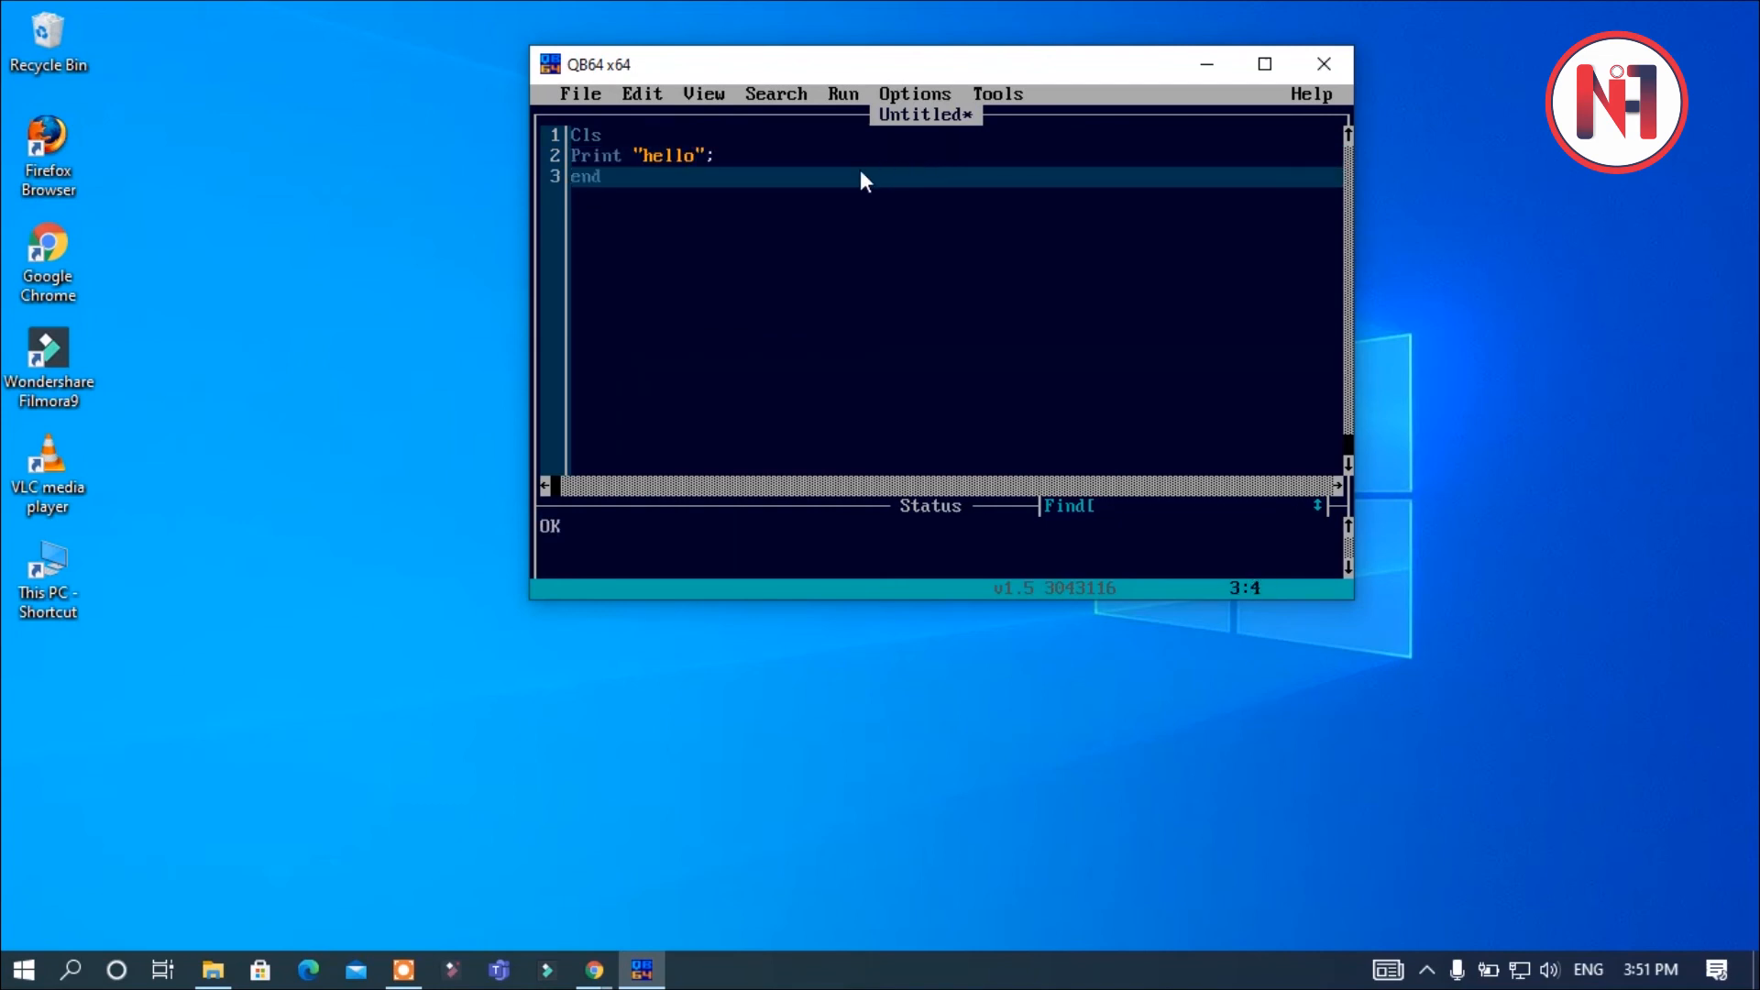
{"action": "key", "text": "Return"}
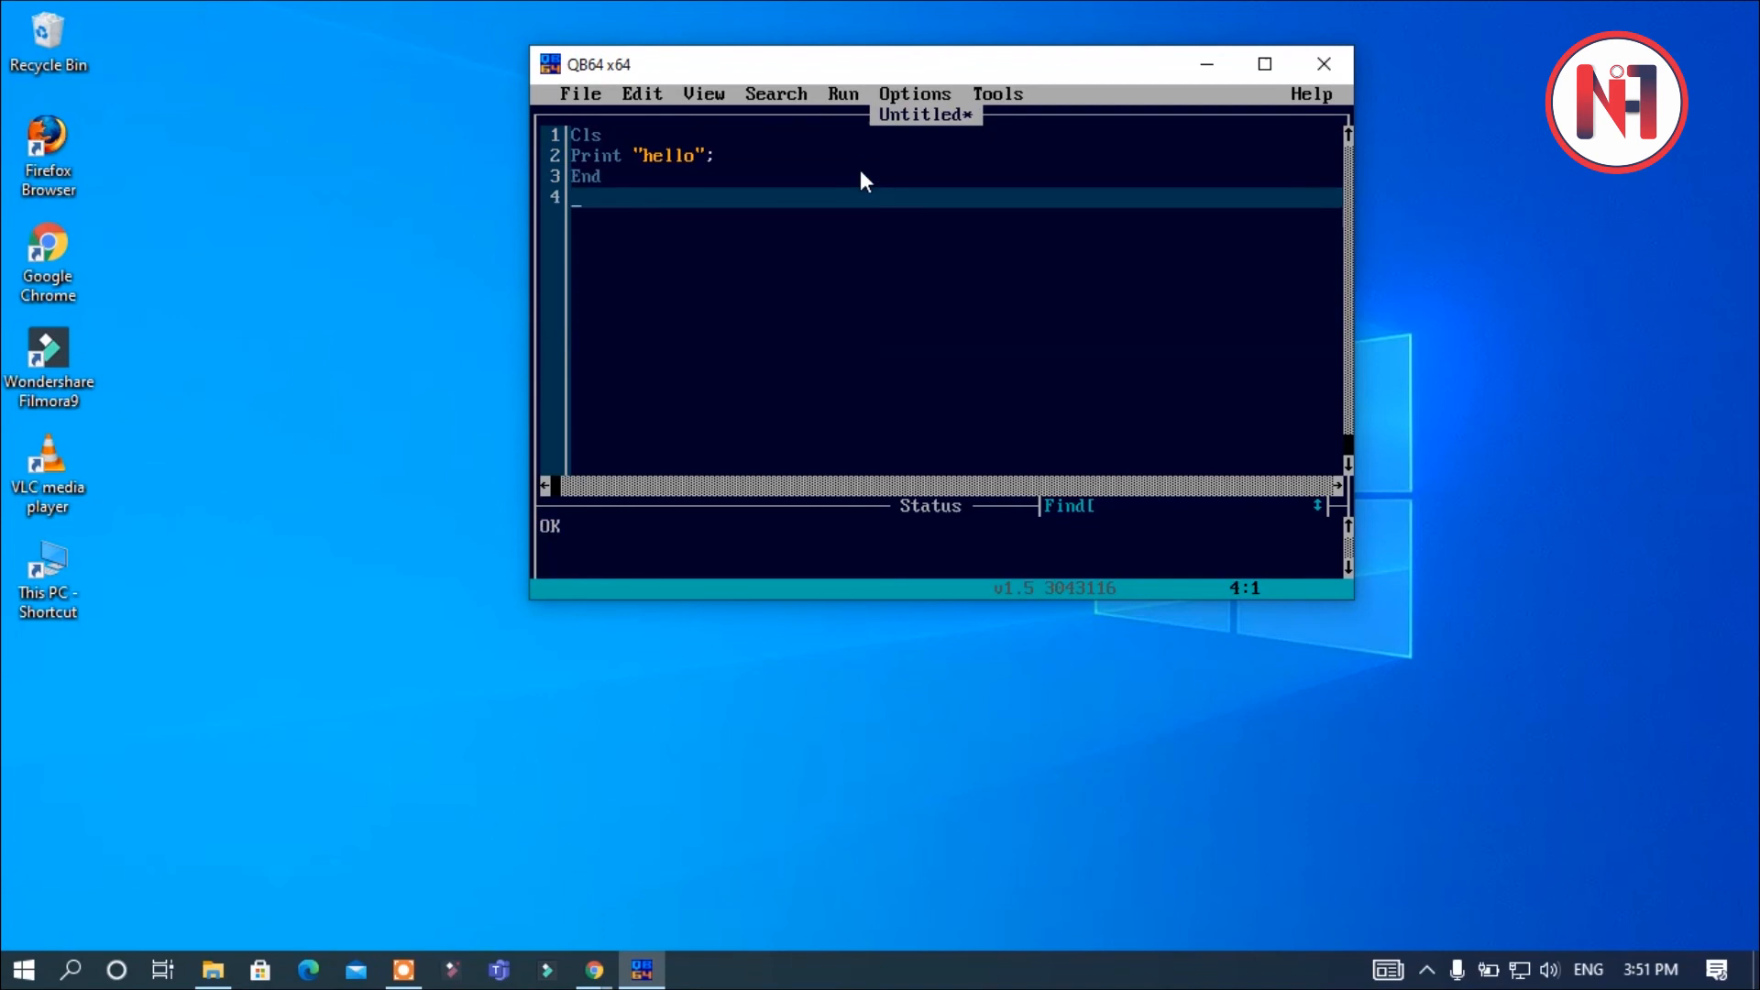
Save the program as hello in the qb64 folder
{"action": "key", "text": "ctrl+s"}
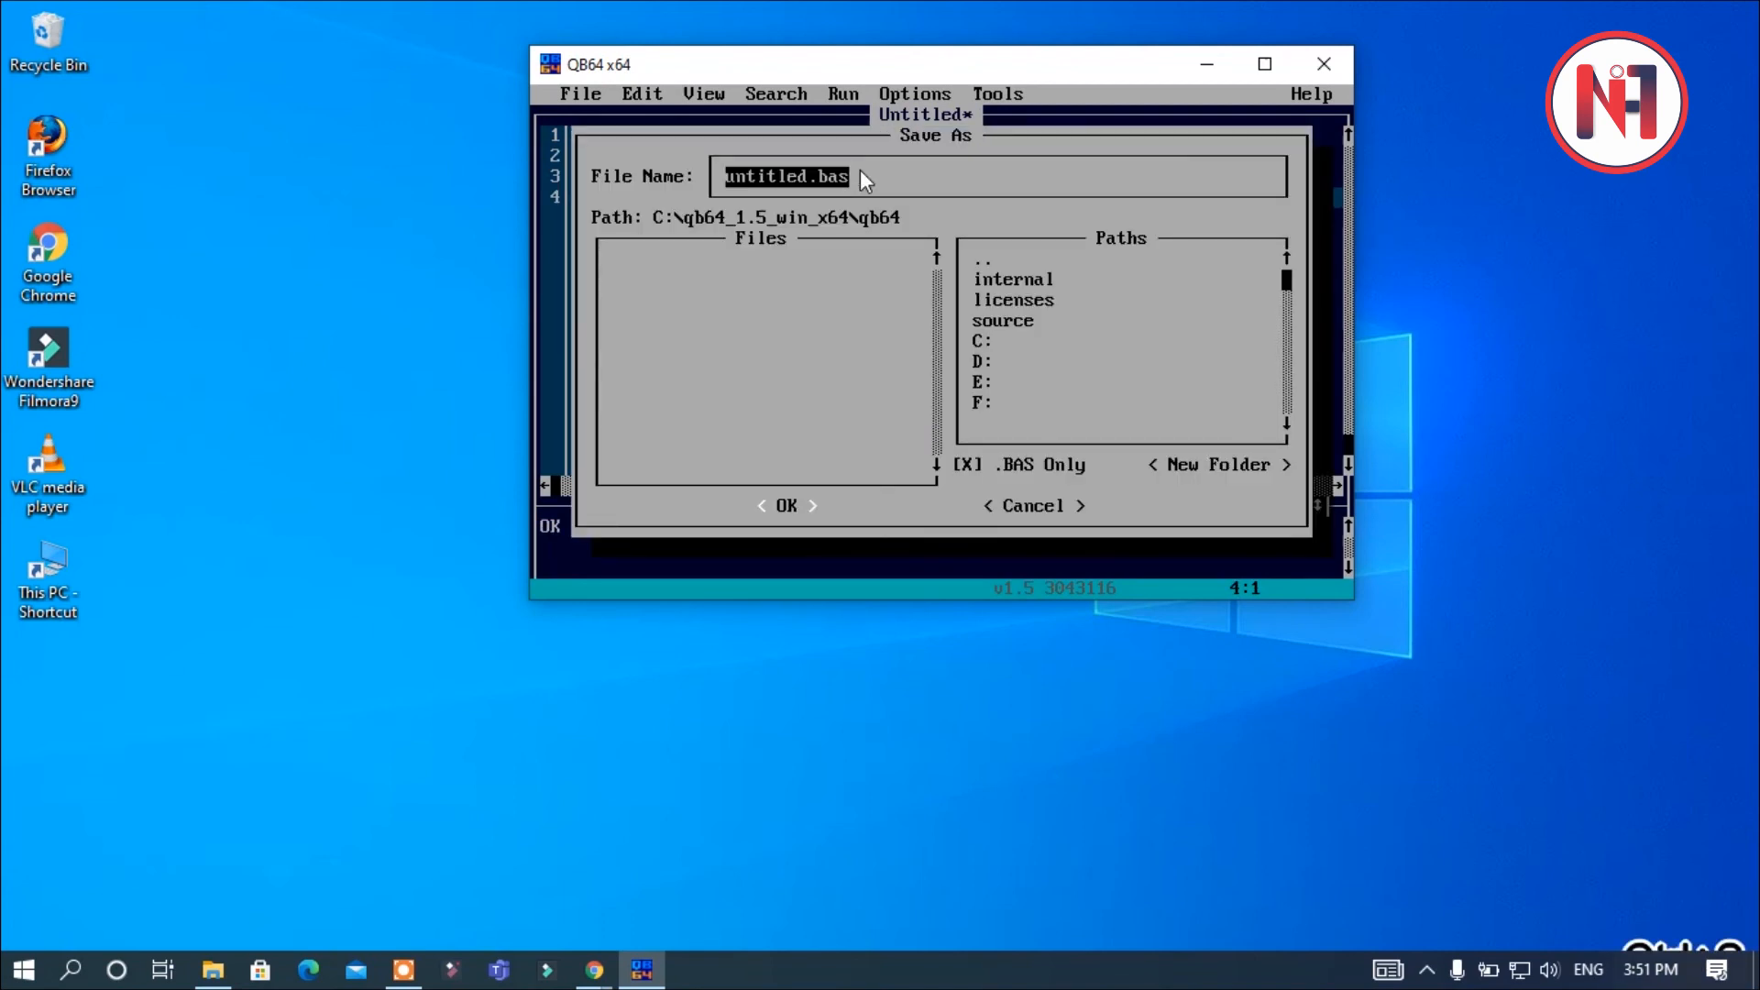
{"action": "type", "text": "hello"}
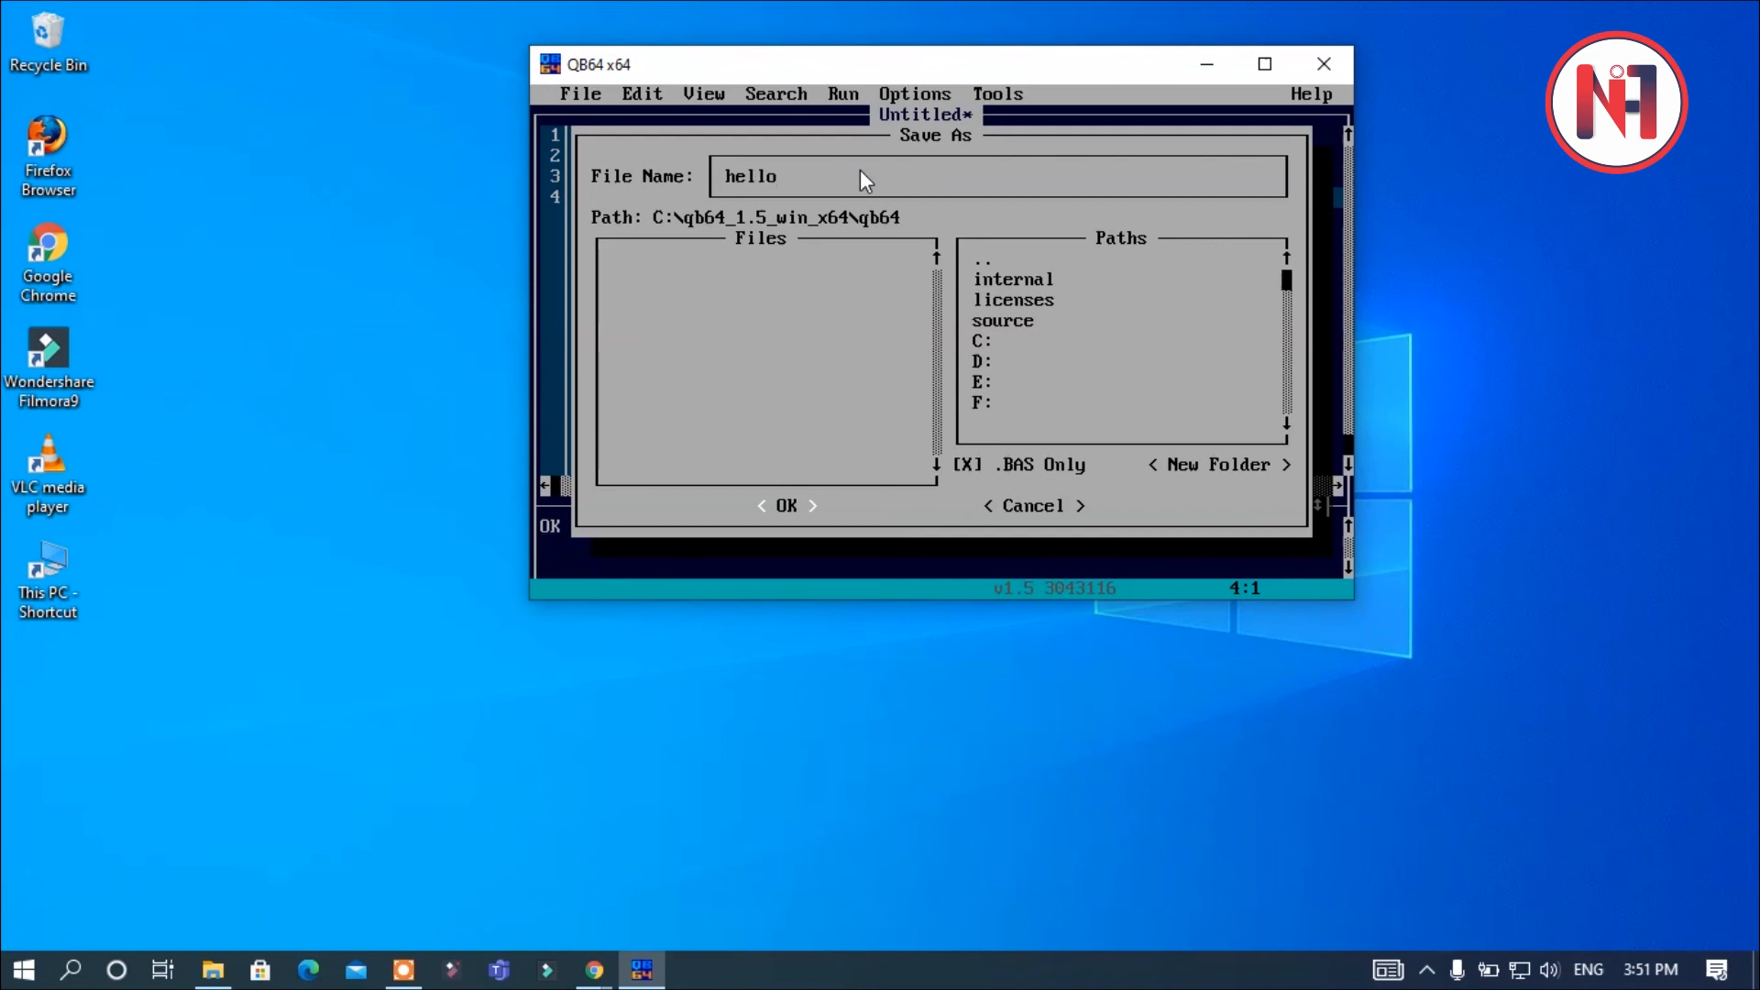
{"action": "key", "text": "Return"}
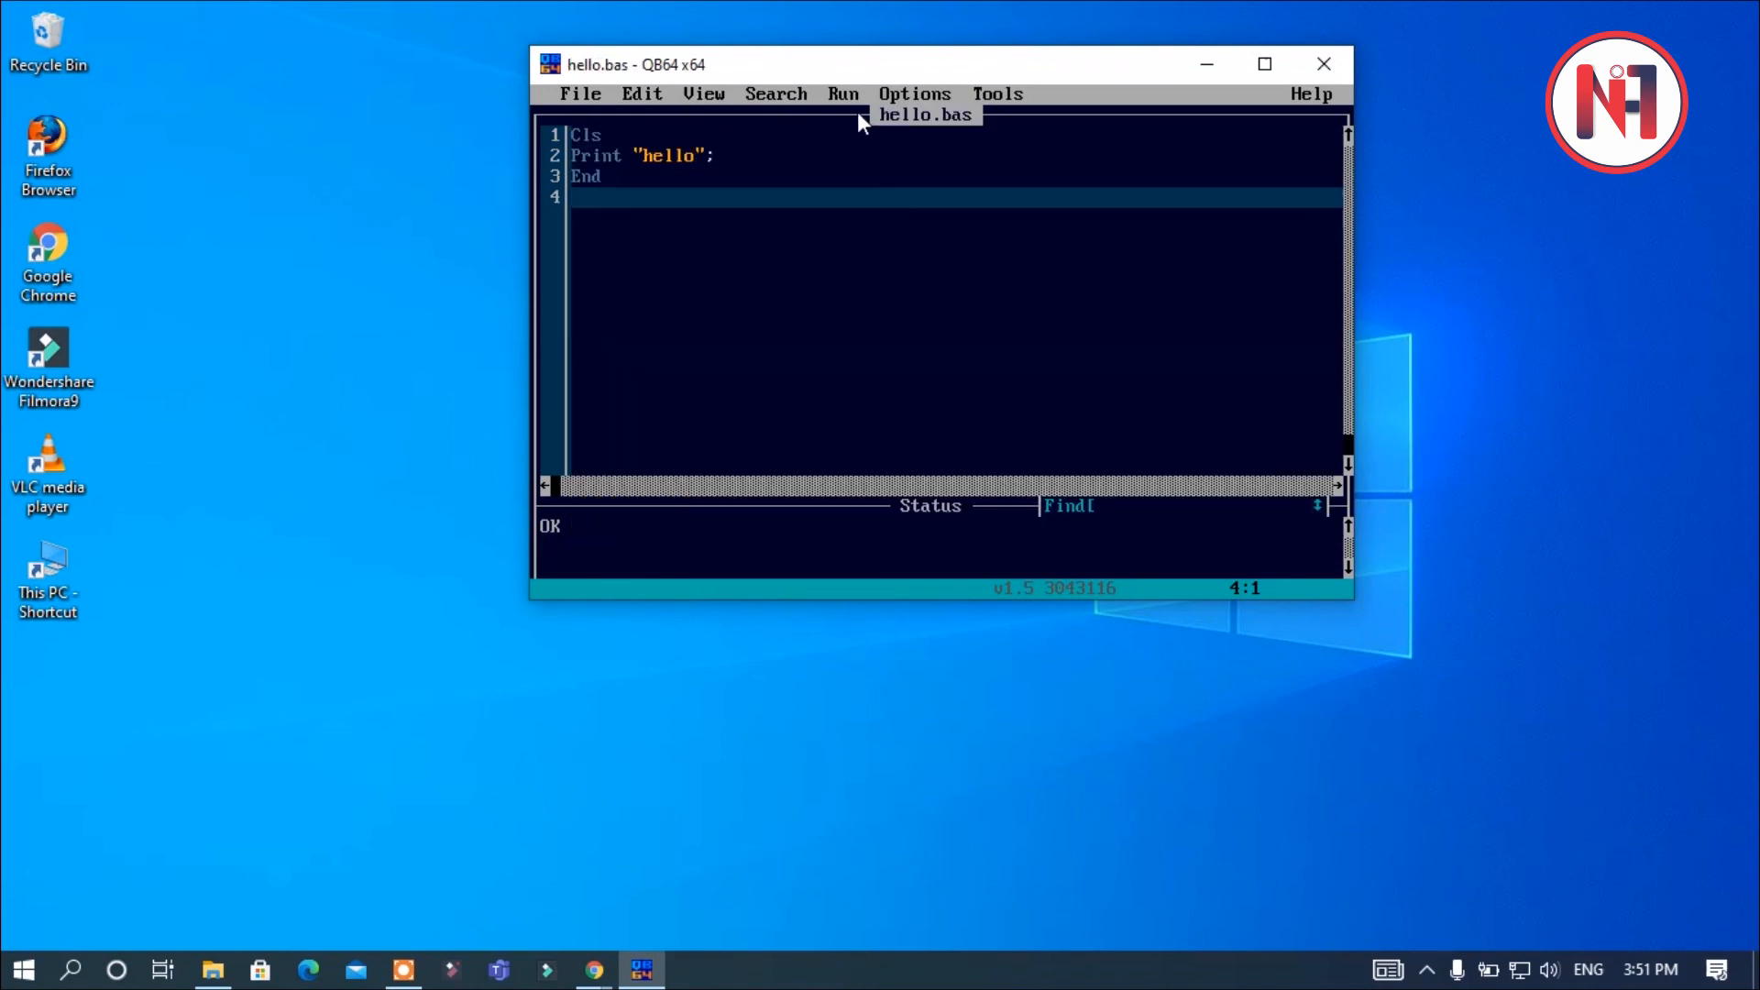
Run the hello program, accepting compilation to the QB64 folder, and move its output window clear of the code
{"action": "left_click", "coordinate": [850, 99]}
{"action": "left_click", "coordinate": [854, 132]}
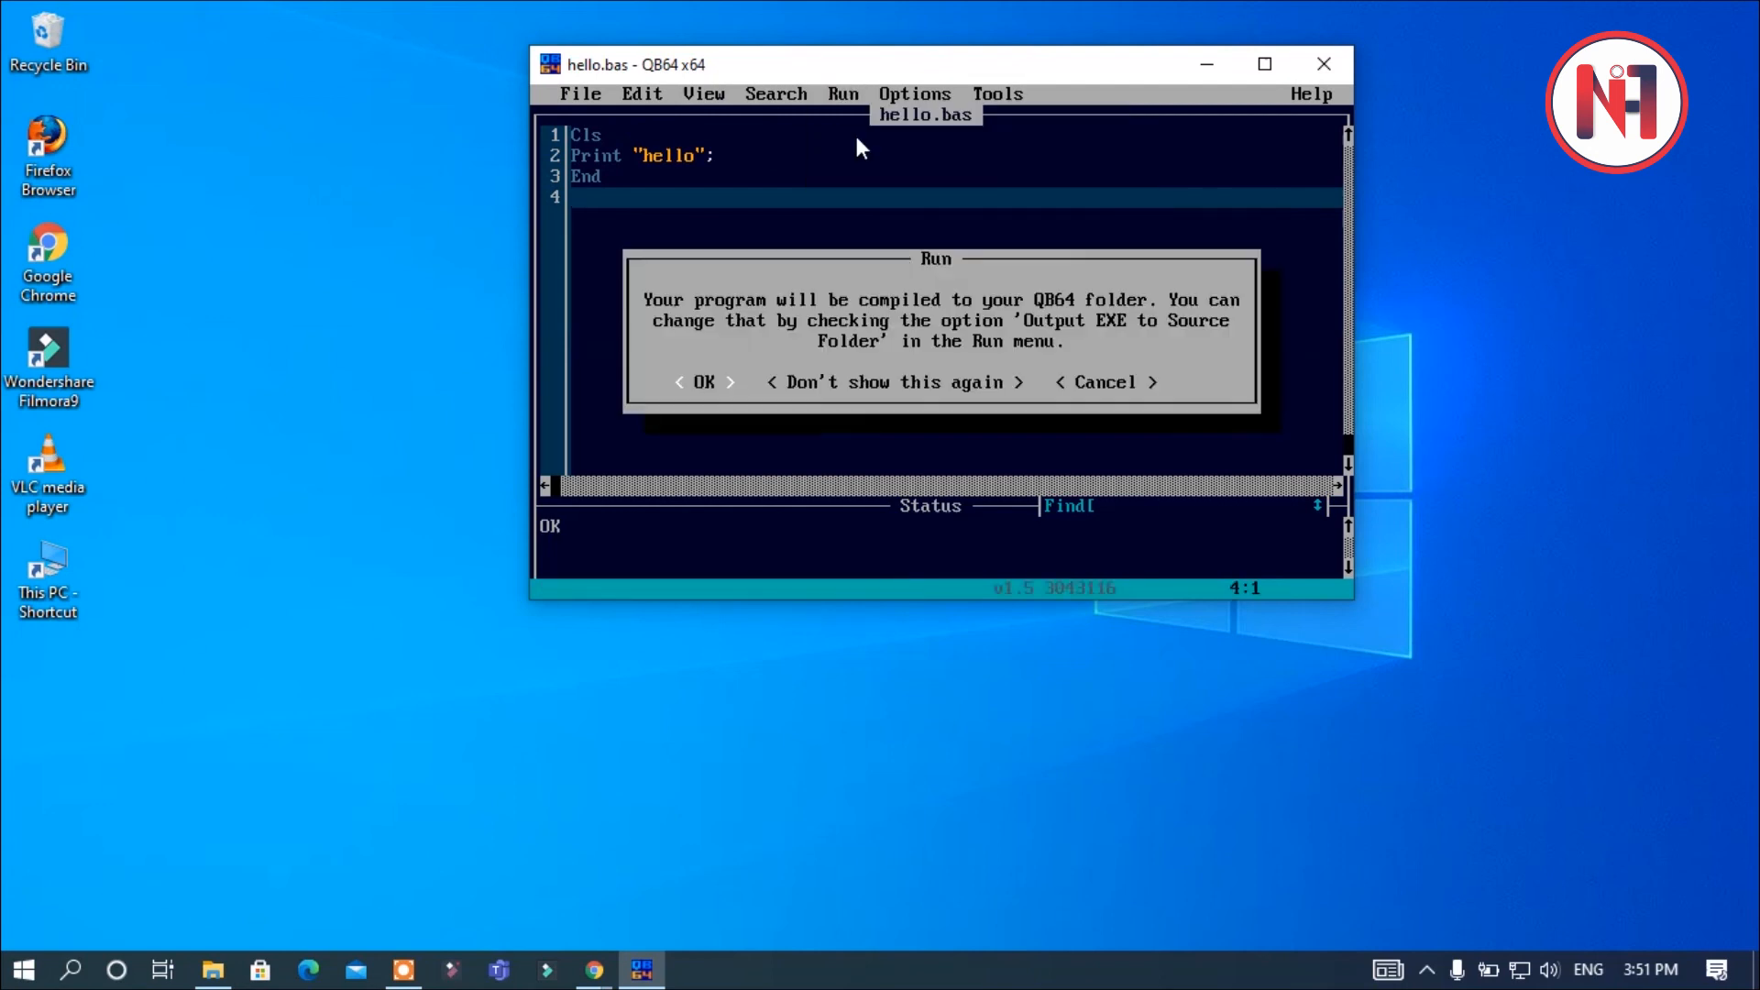
{"action": "left_click", "coordinate": [716, 378]}
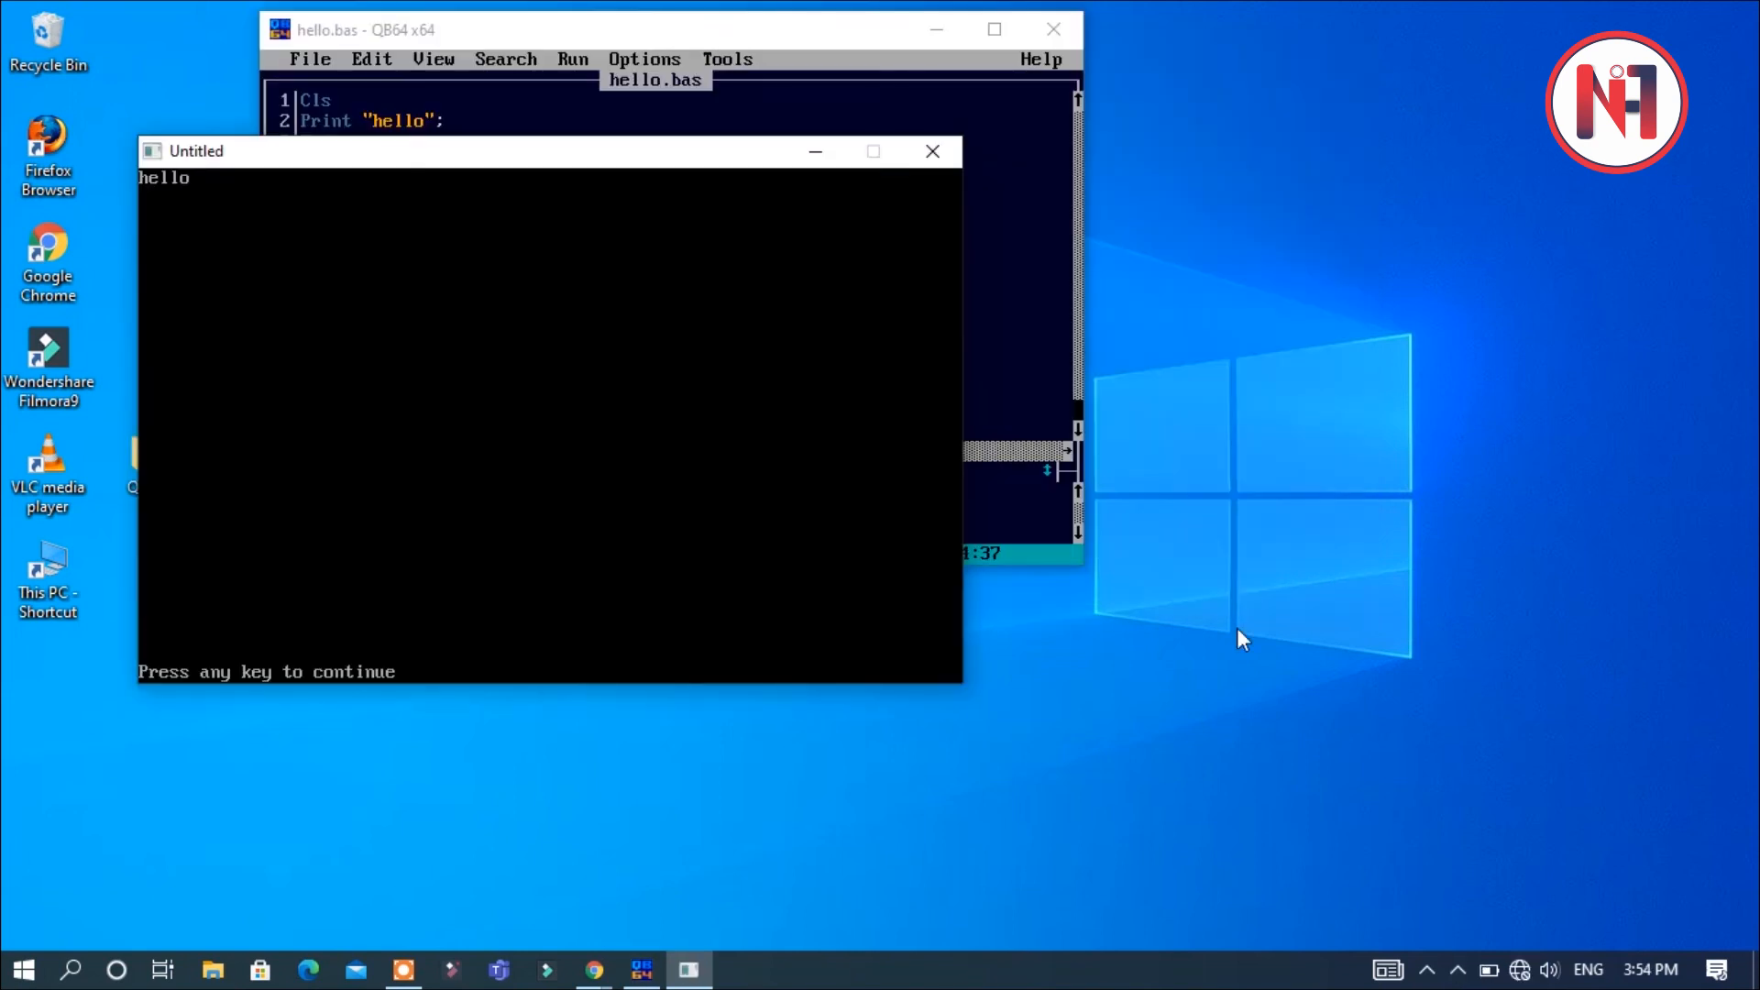
{"action": "left_click_drag", "start_coordinate": [386, 162], "coordinate": [981, 116]}
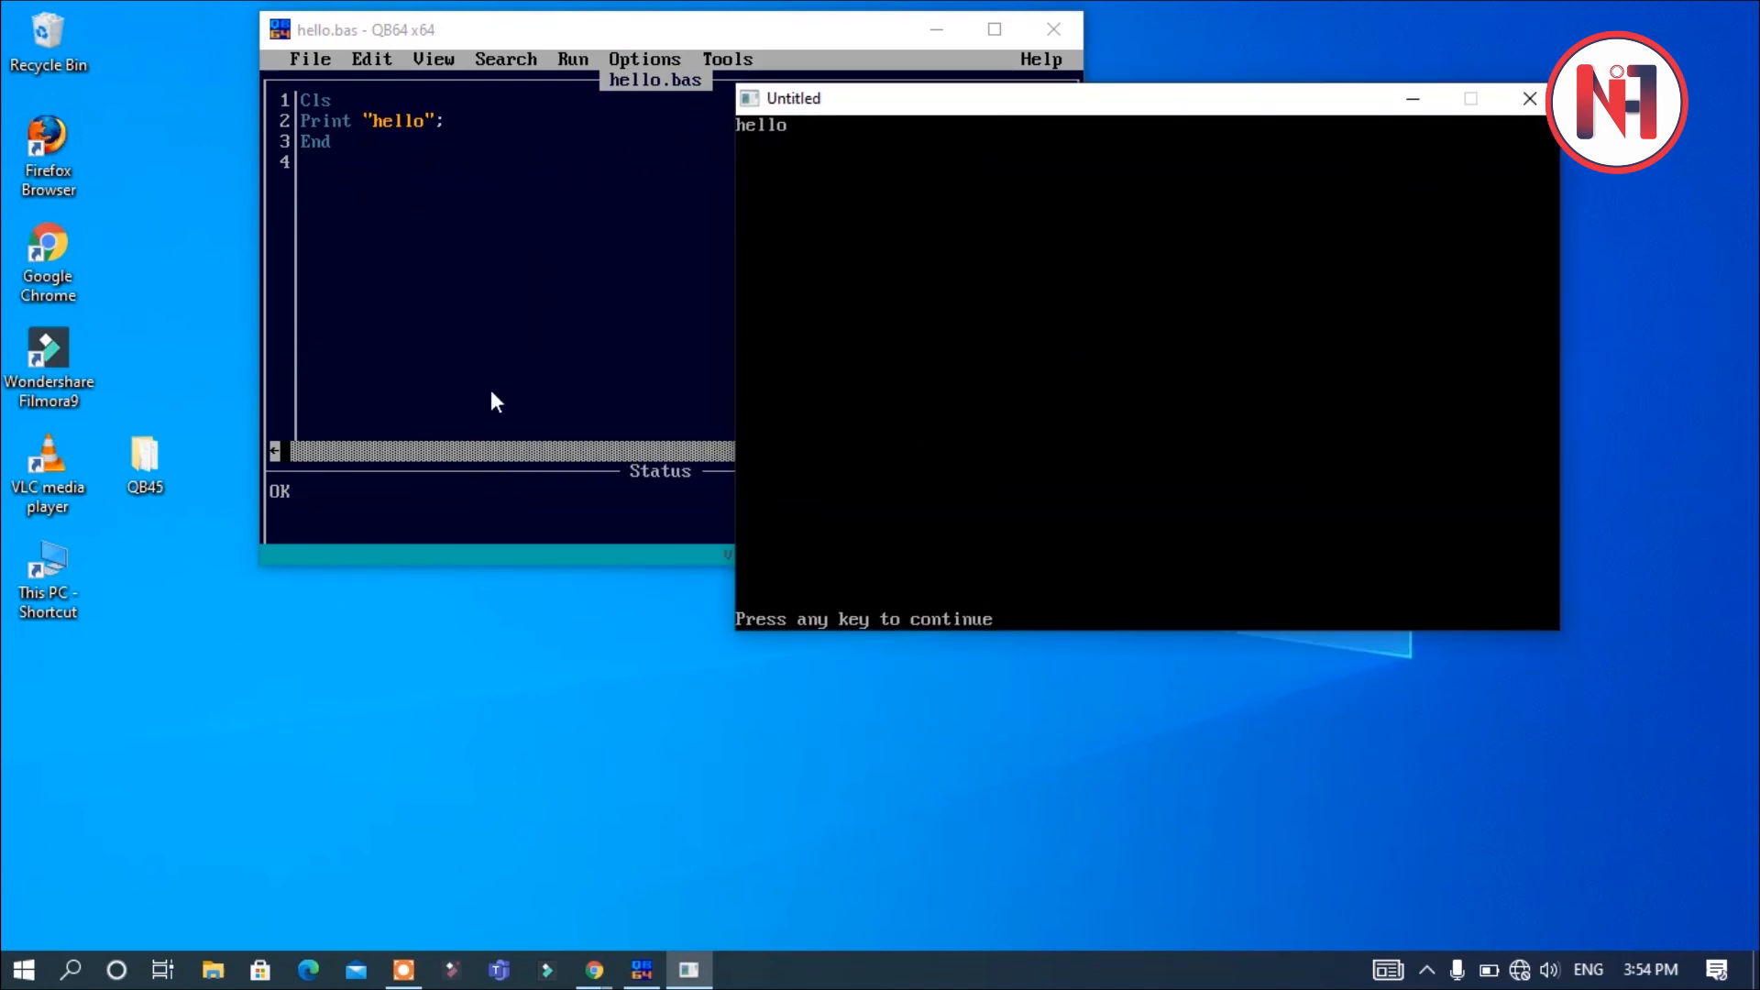
Change the text in the Print statement on line 2 to "hello world"
{"action": "left_click", "coordinate": [462, 162]}
{"action": "left_click", "coordinate": [426, 120]}
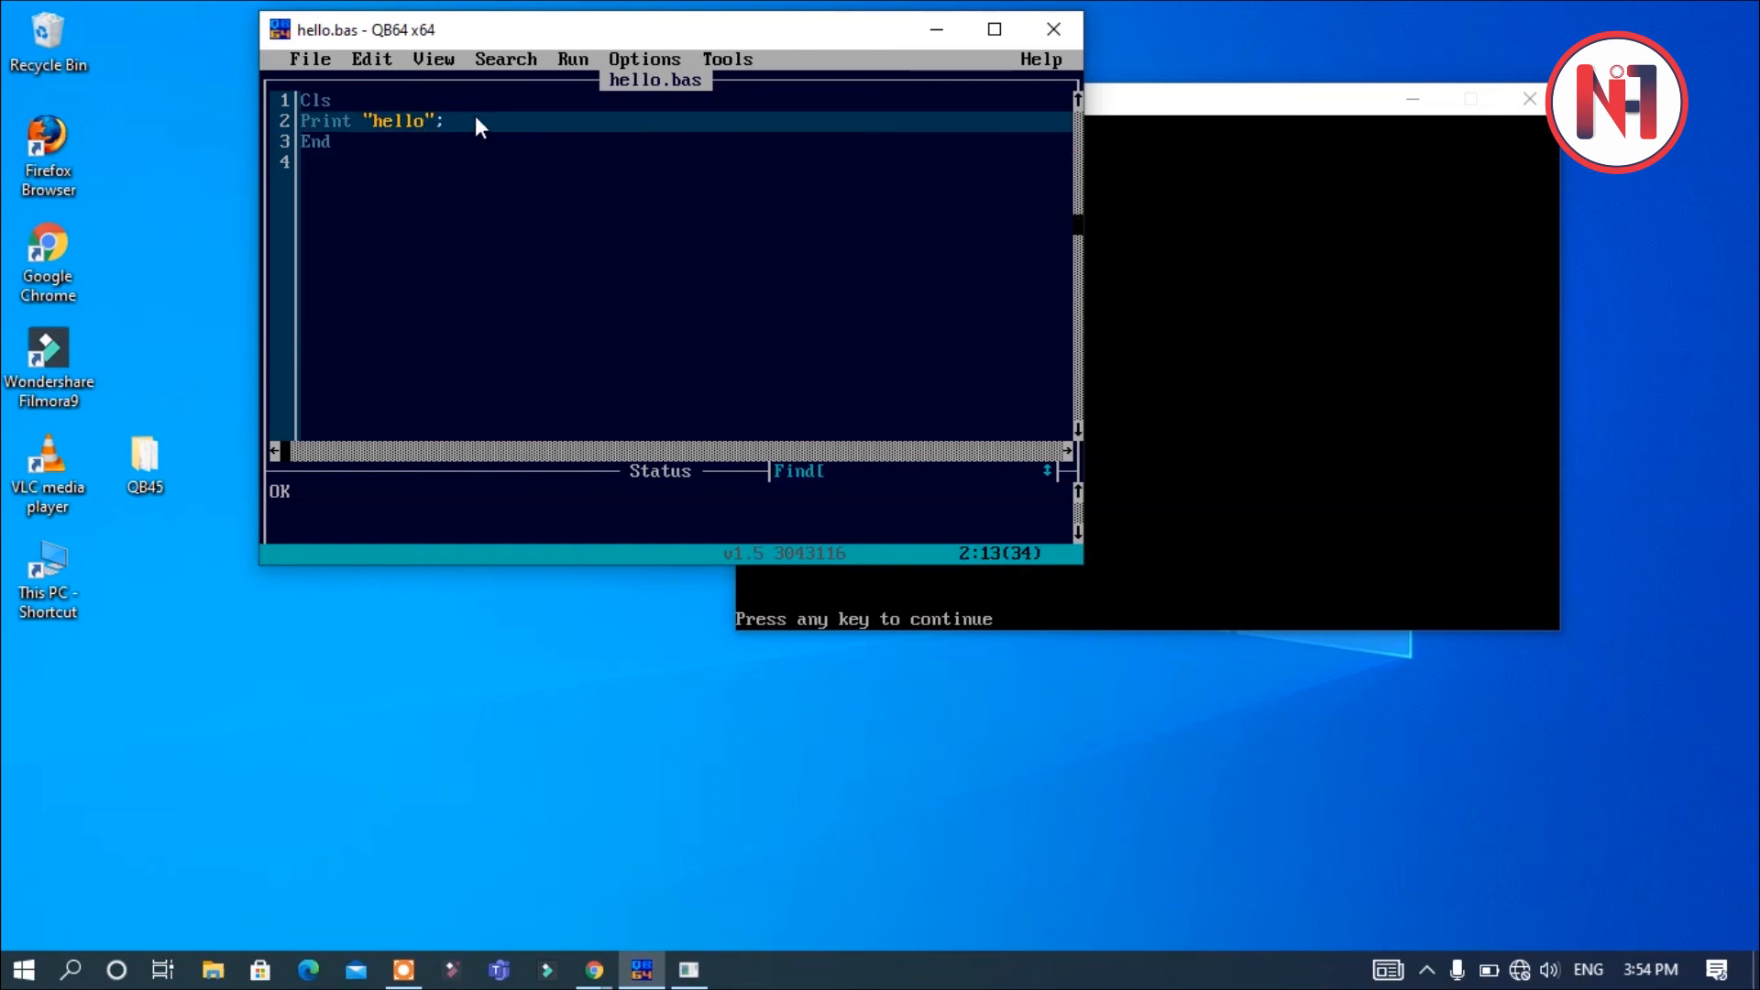
{"action": "type", "text": "worl"}
Close the earlier output, run the edited program and move its new output window clear of the code
{"action": "key", "text": "F5"}
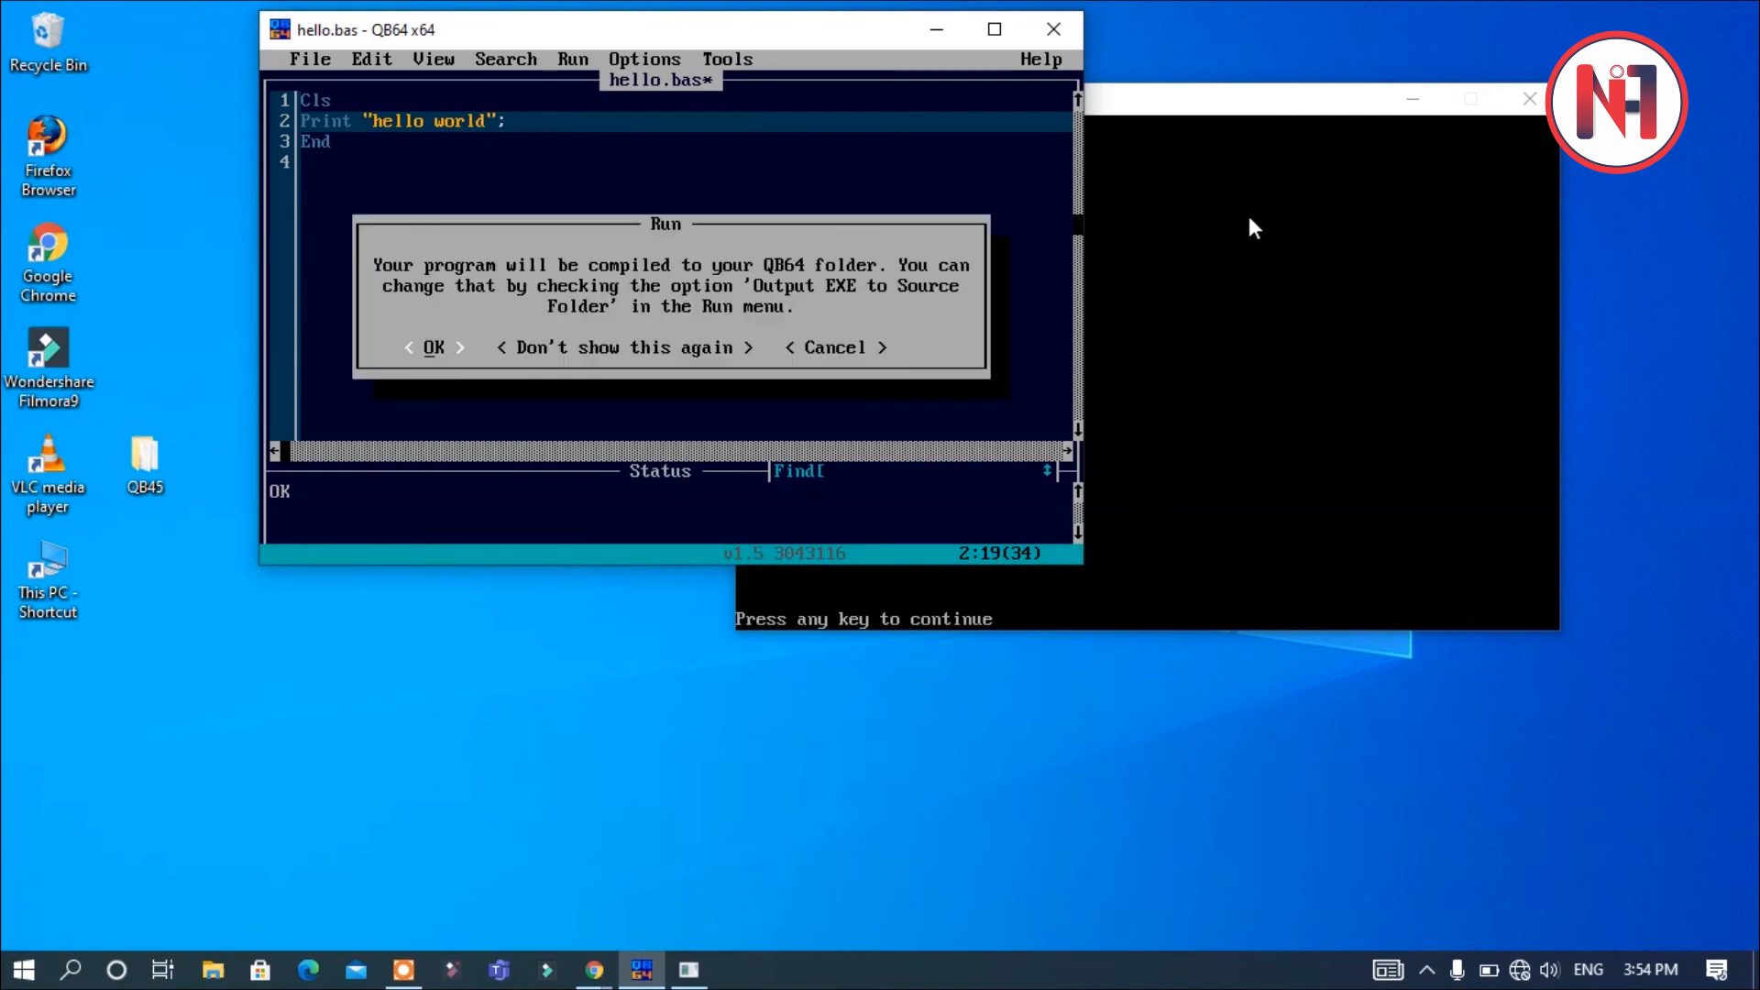
{"action": "left_click", "coordinate": [427, 348]}
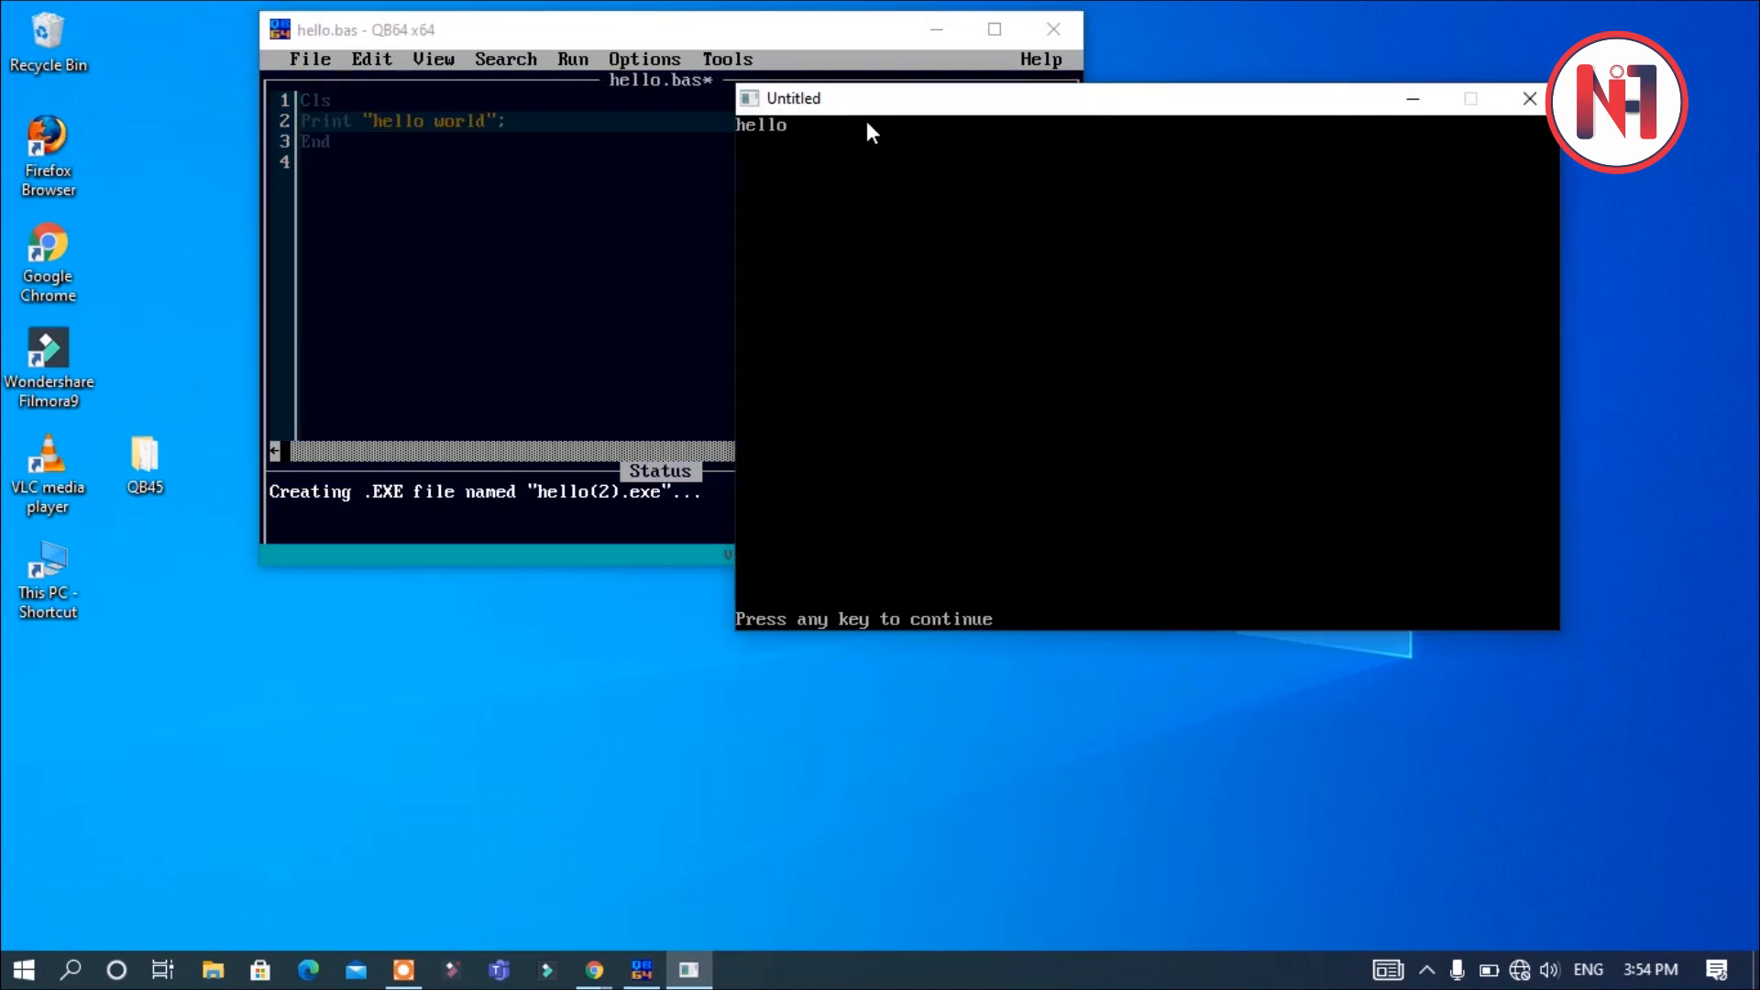
{"action": "key", "text": "Return"}
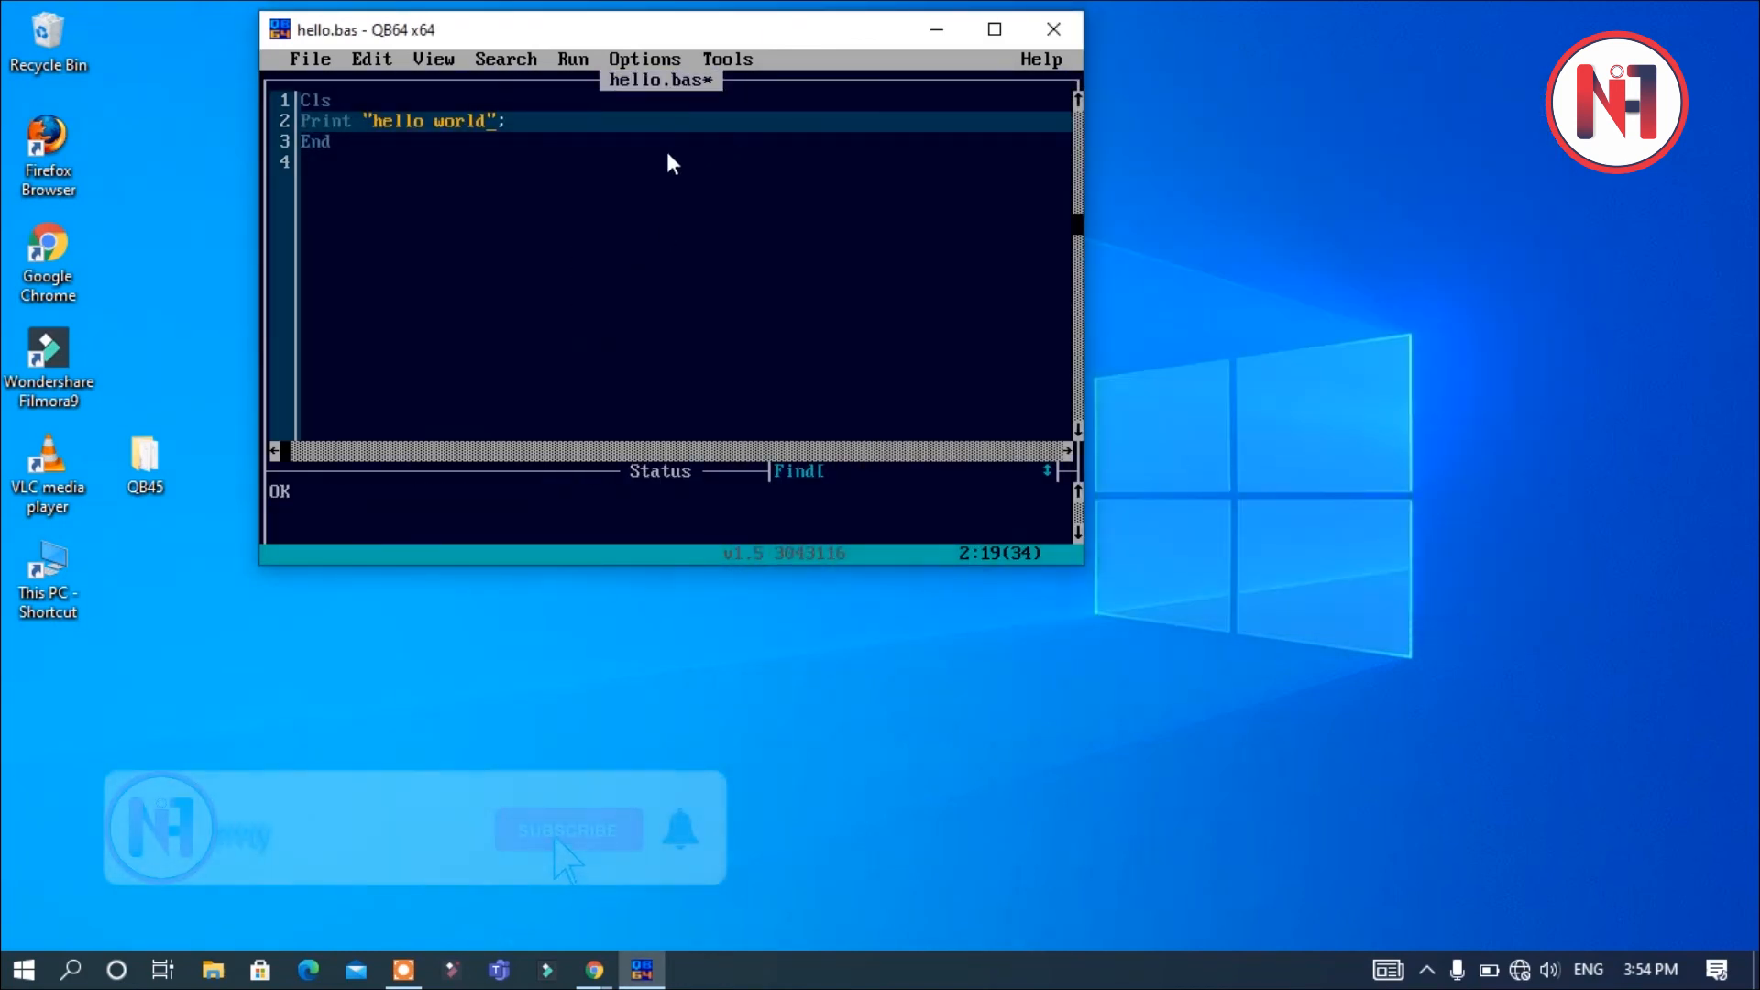
{"action": "key", "text": "F5"}
{"action": "left_click_drag", "start_coordinate": [562, 220], "coordinate": [972, 186]}
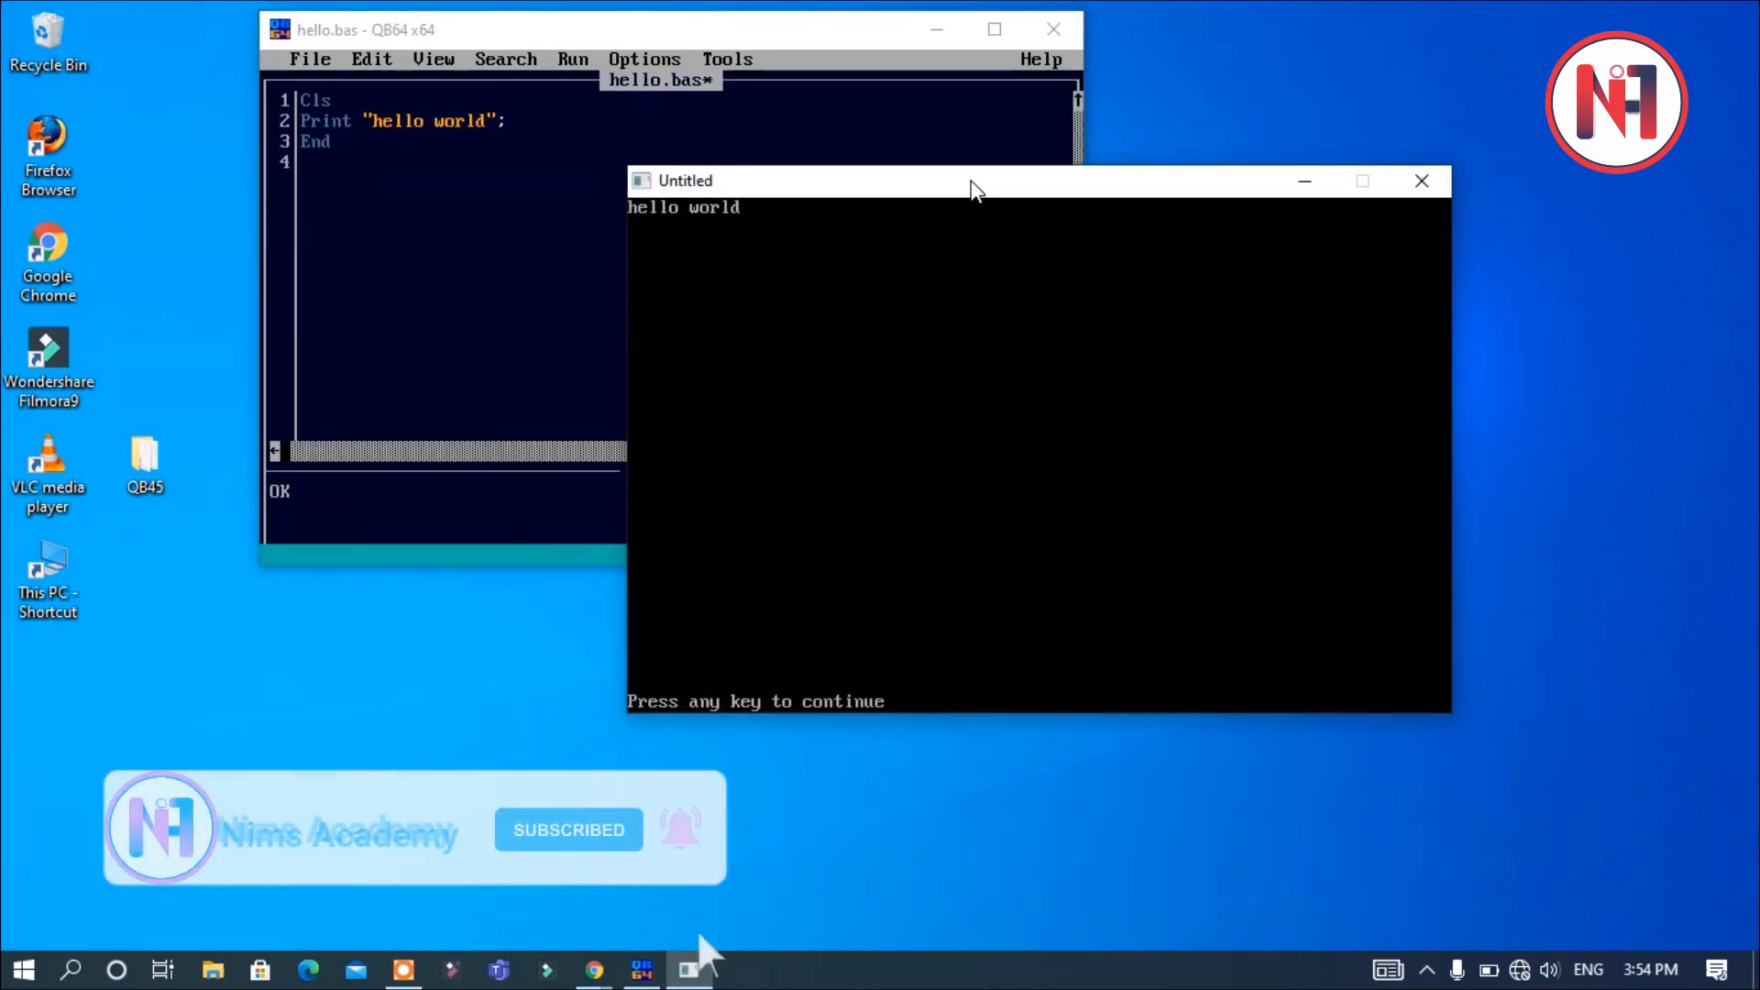